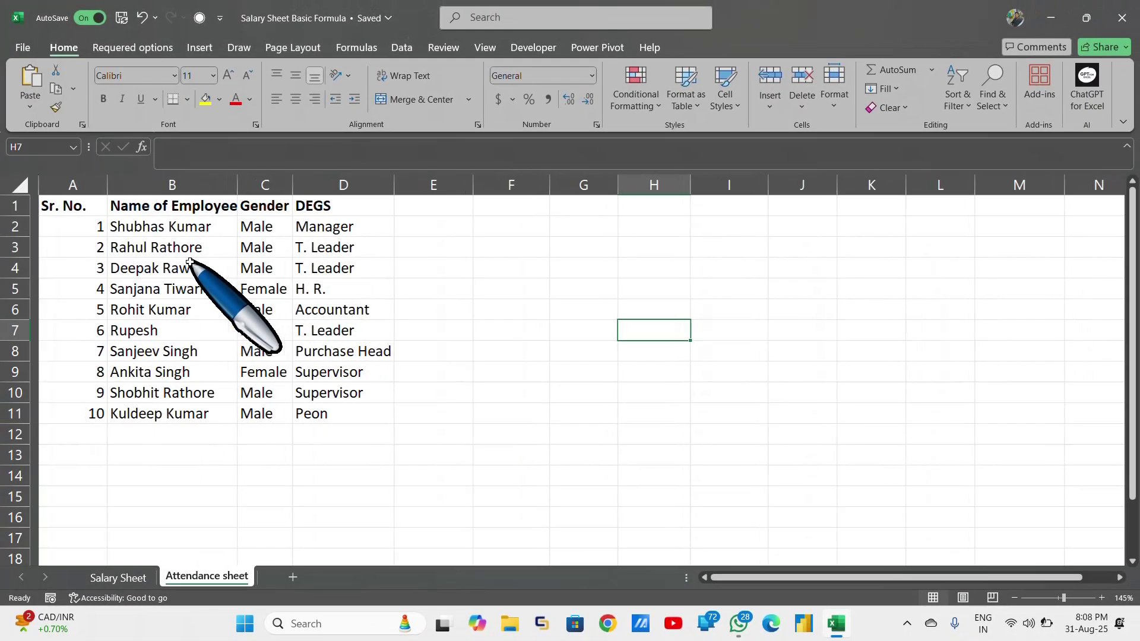
Step: Insert two blank rows above the header row of the Attendance sheet
left_click(17, 205)
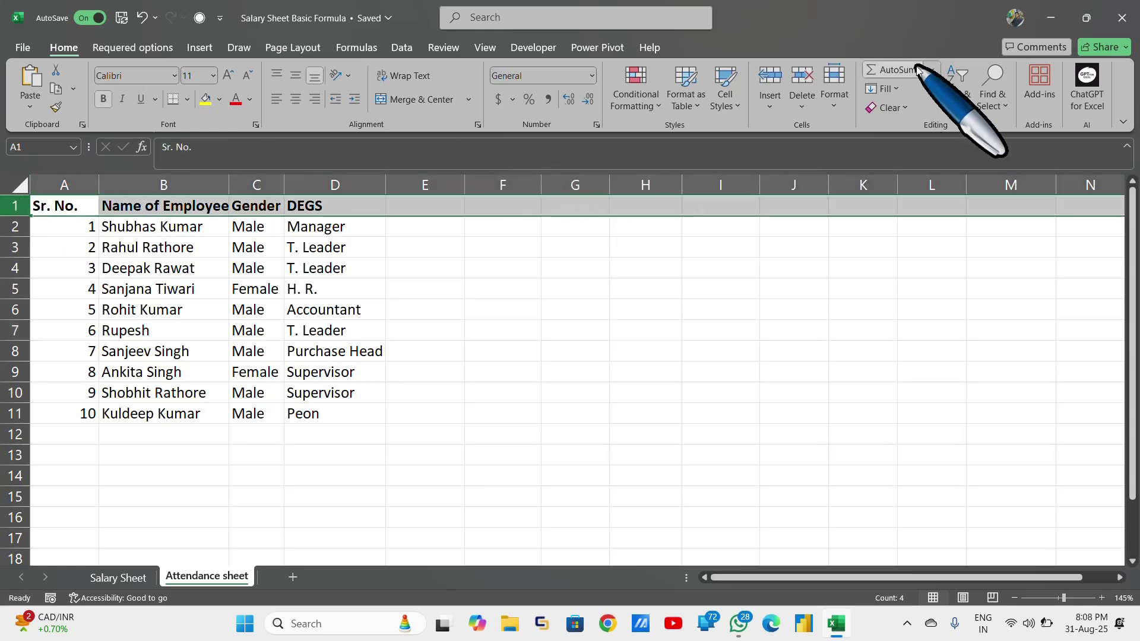
left_click(770, 75)
left_click(770, 75)
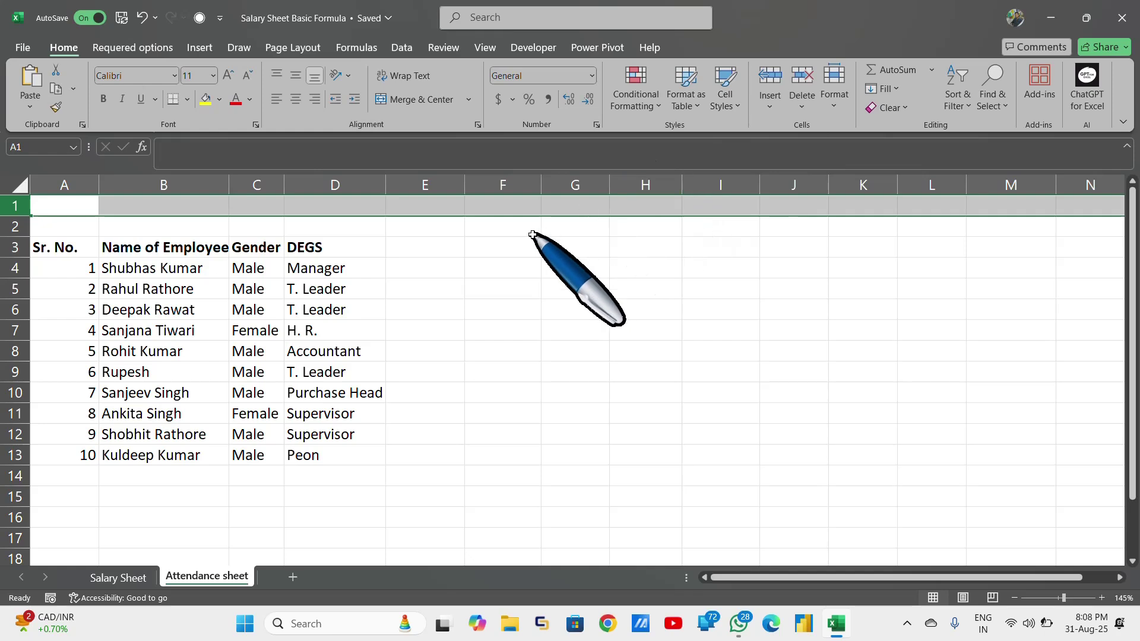
Step: Enter the date 01-09-2025 in cell E3, next to the DEGS header
left_click(426, 241)
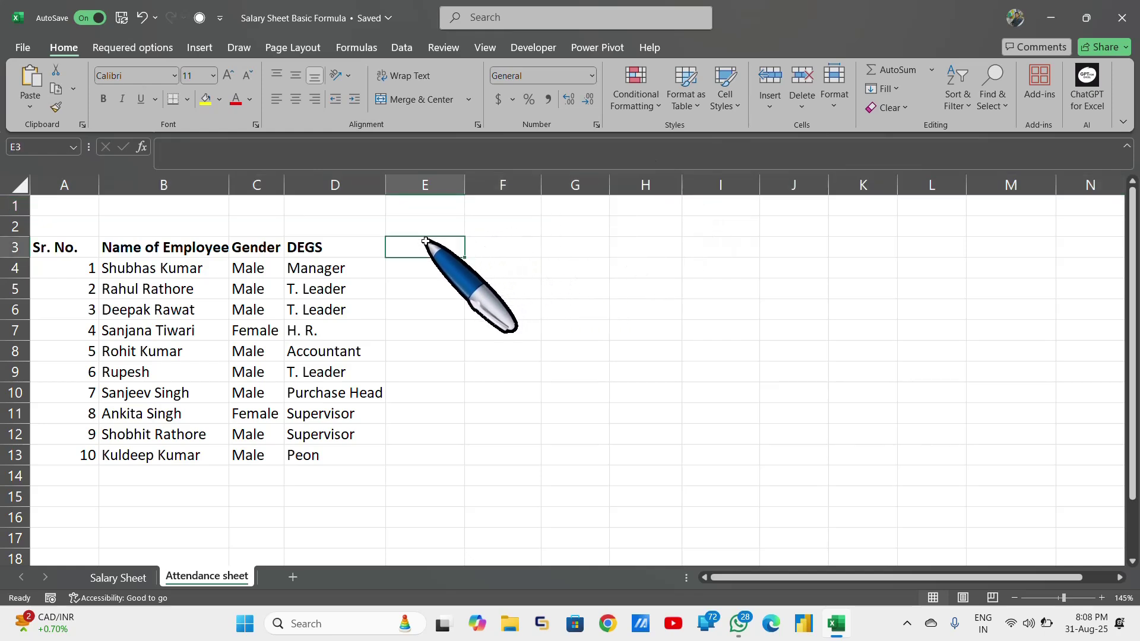
type("01-09")
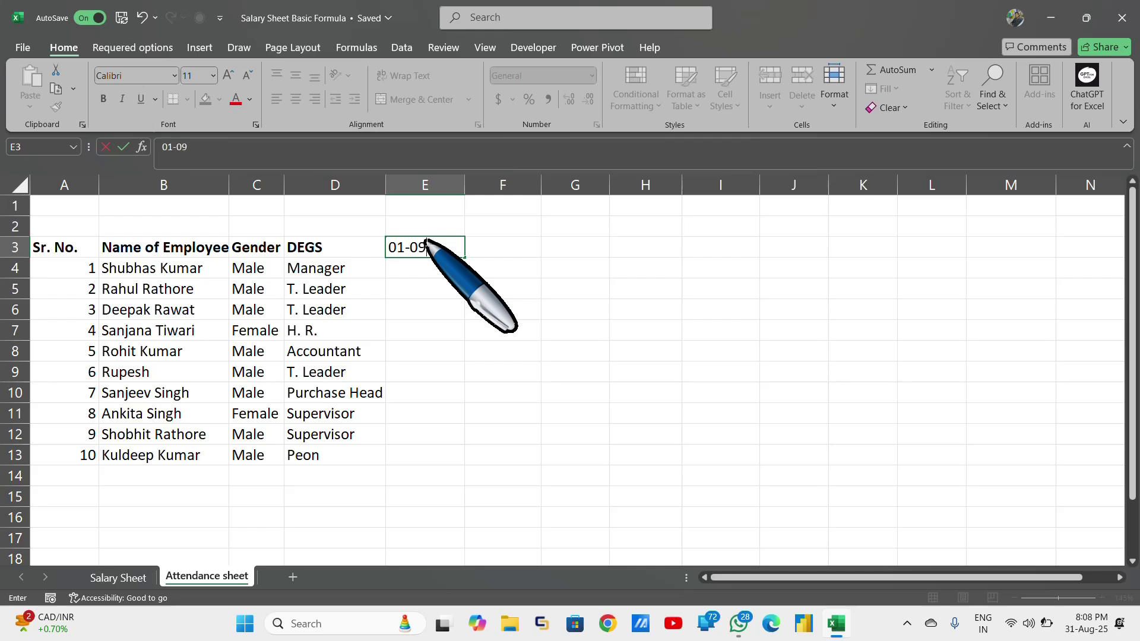
type("-2025")
key("Return")
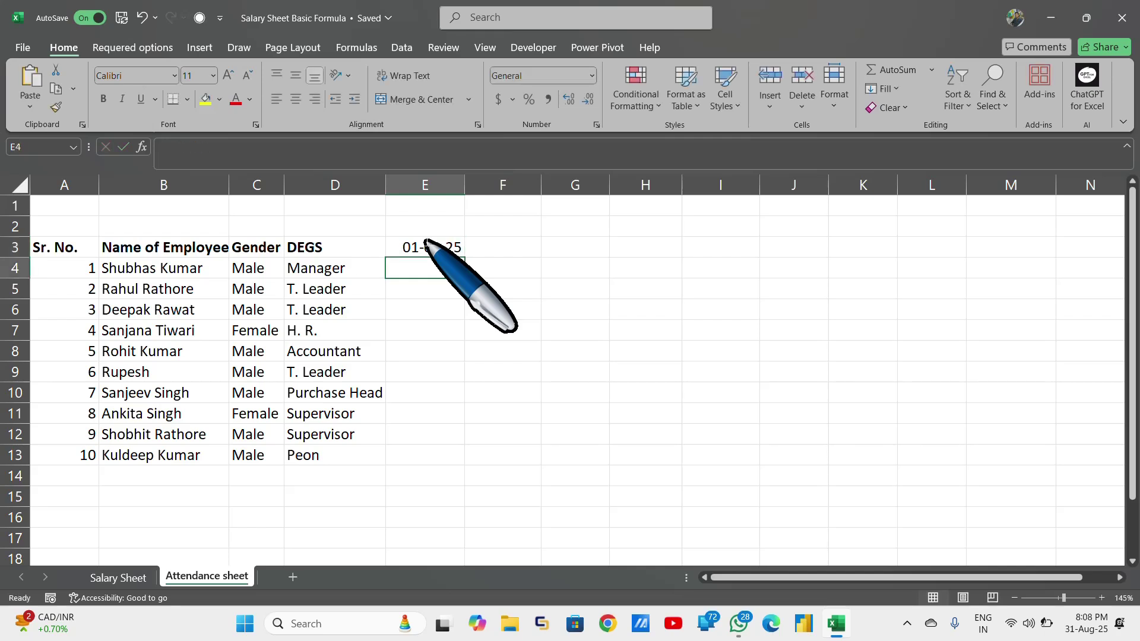
Step: Apply the custom number format dd to the date in E3 so only the day shows
left_click(425, 243)
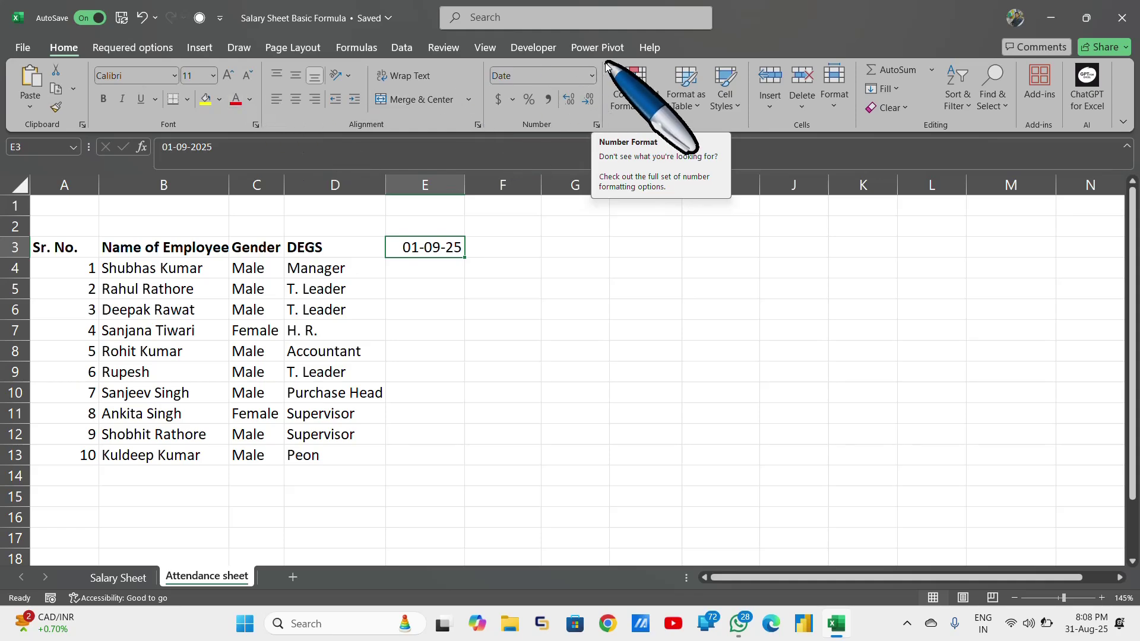
left_click(598, 125)
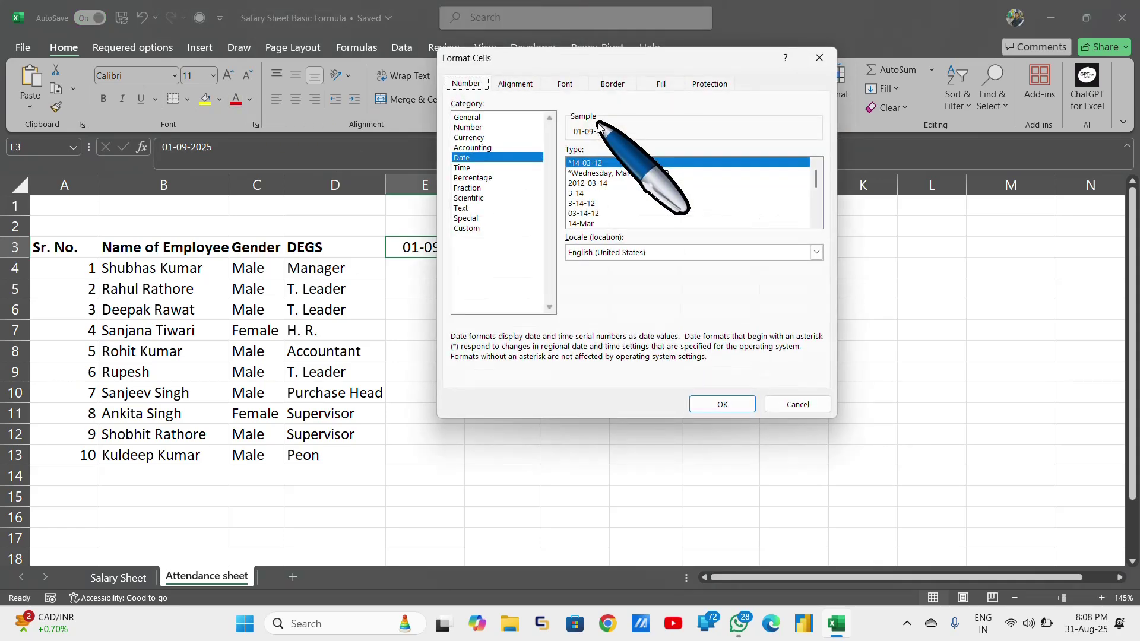
left_click(466, 230)
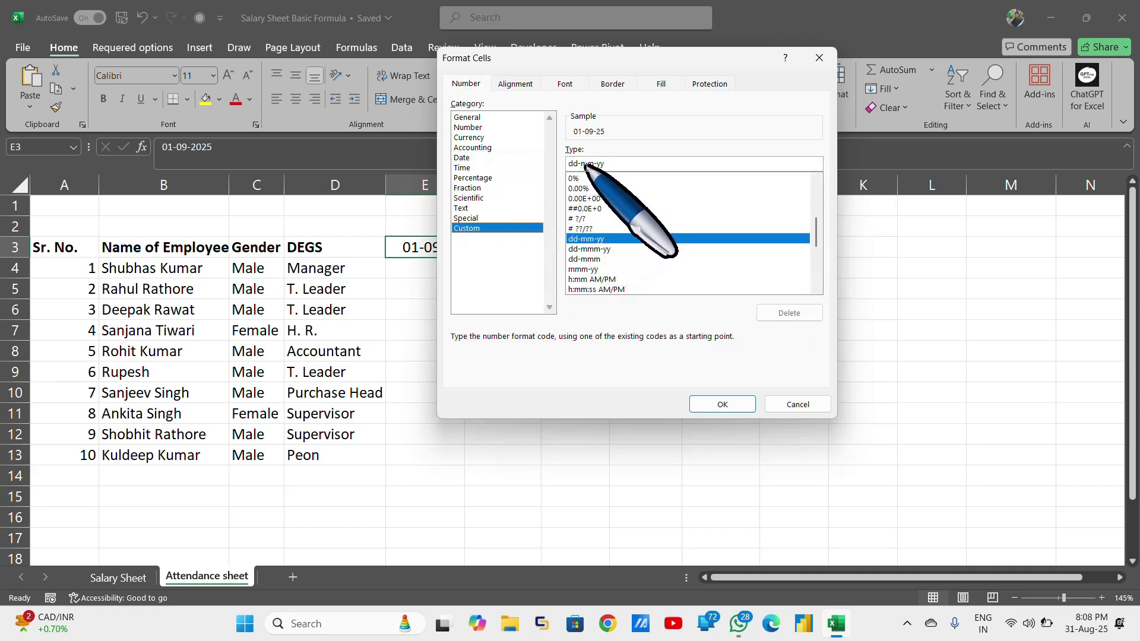
left_click_drag(577, 162, 637, 163)
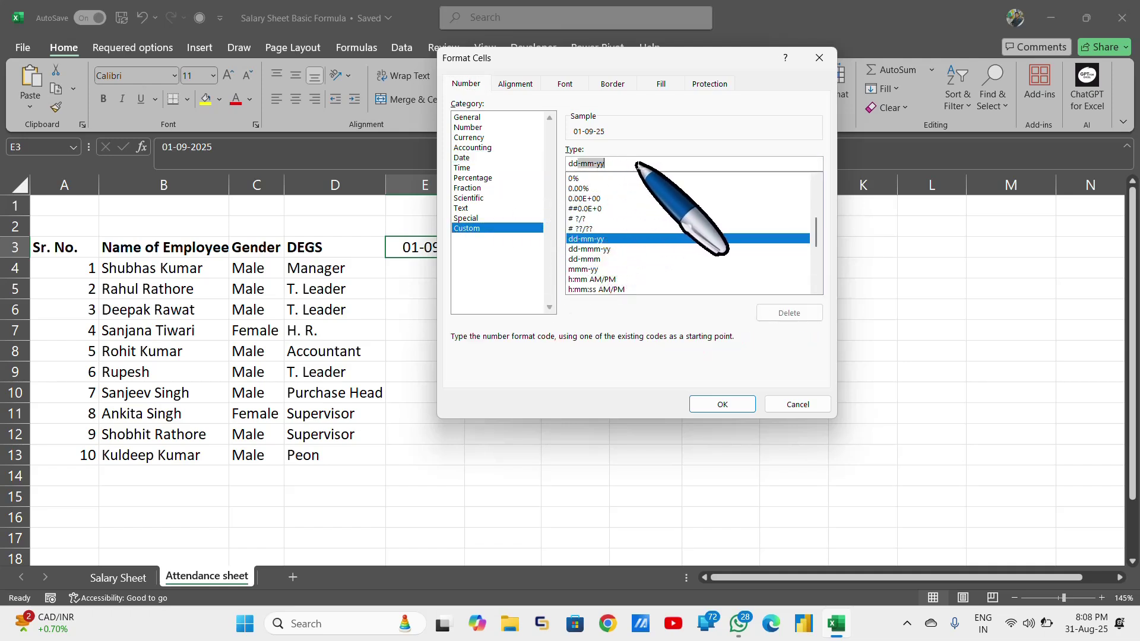
key("BackSpace")
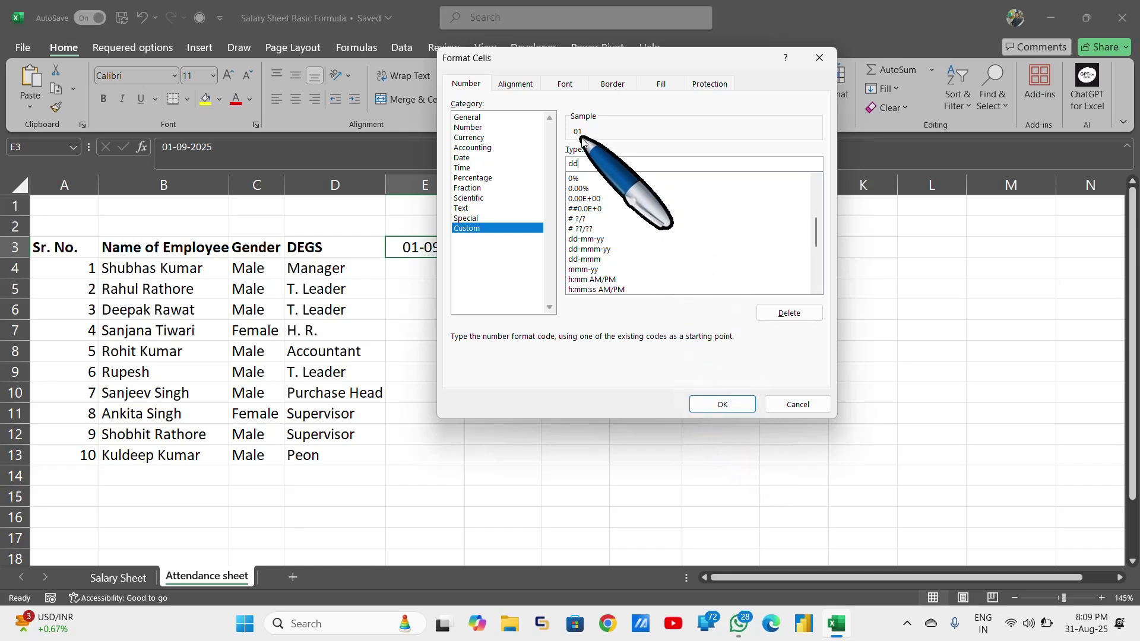
left_click(712, 405)
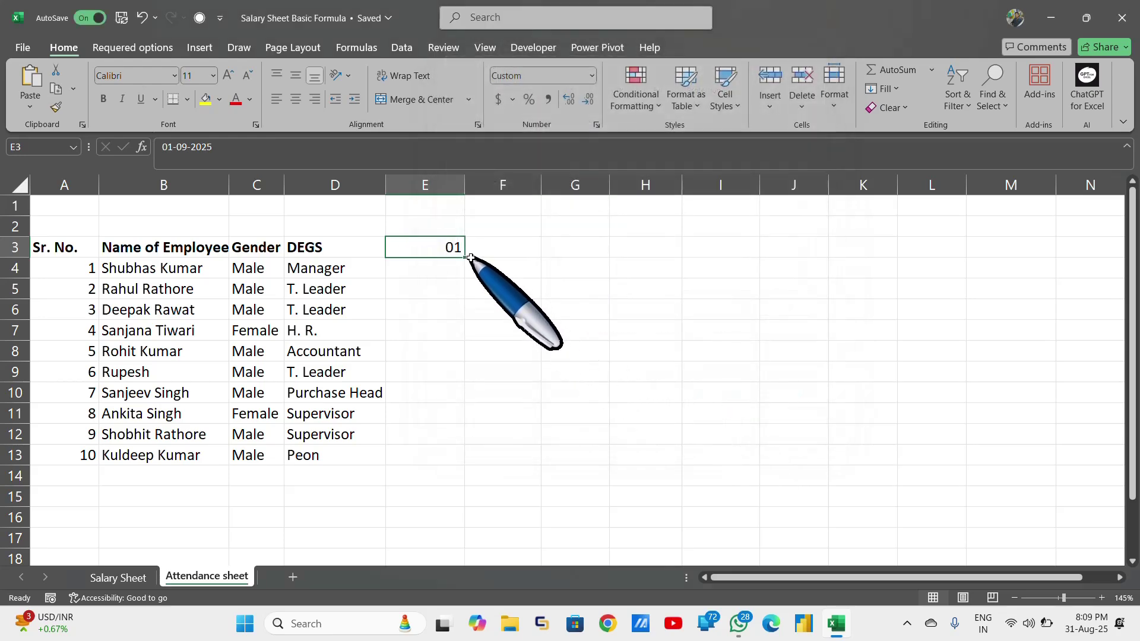
Step: Fill the date series from E3 across row 3 to day 30 in AH3
left_click_drag(470, 253, 571, 285)
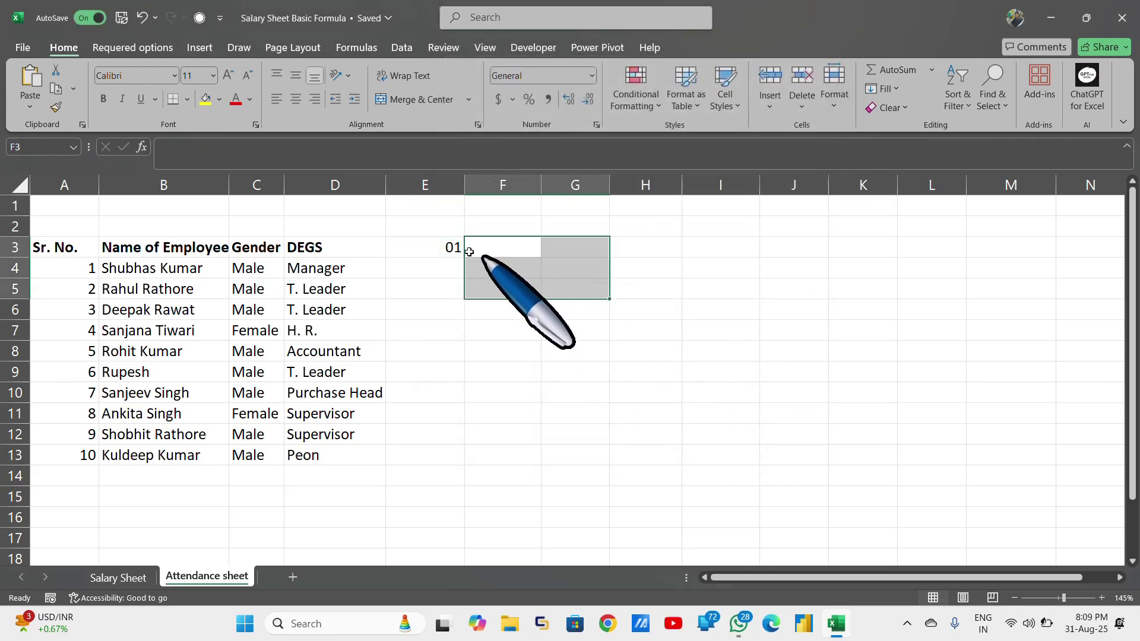
left_click(450, 249)
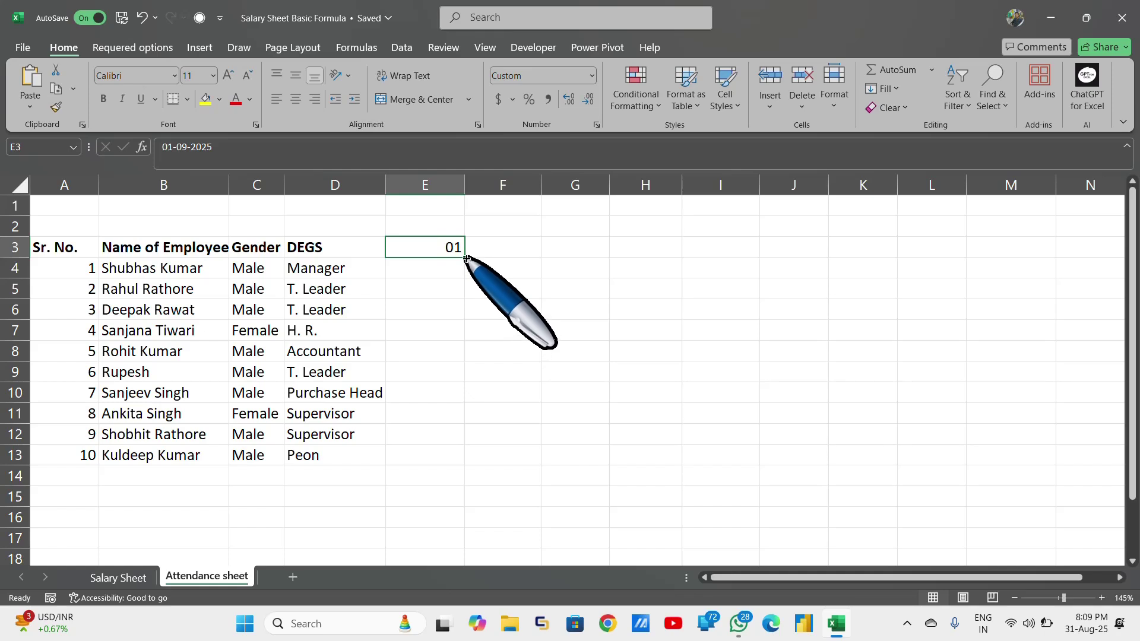
left_click_drag(466, 259, 535, 302)
scroll(535, 301, "left", 10)
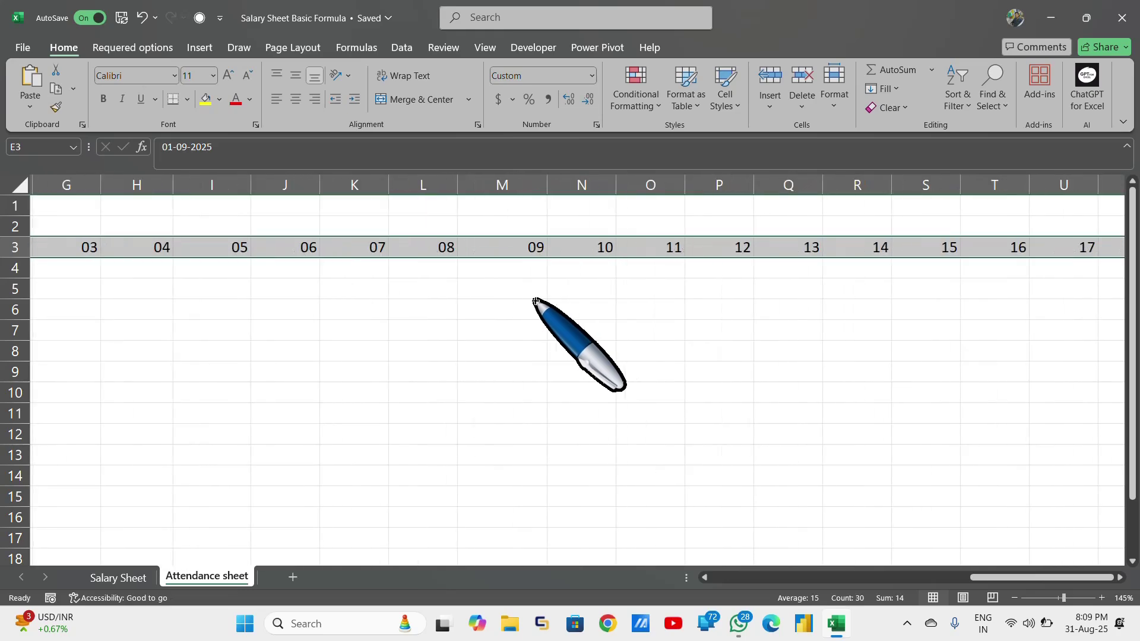
Step: Enter the formula =TEXT(E3,"DDD") in cell E2 to get the weekday of the first date
left_click(439, 274)
left_click(445, 231)
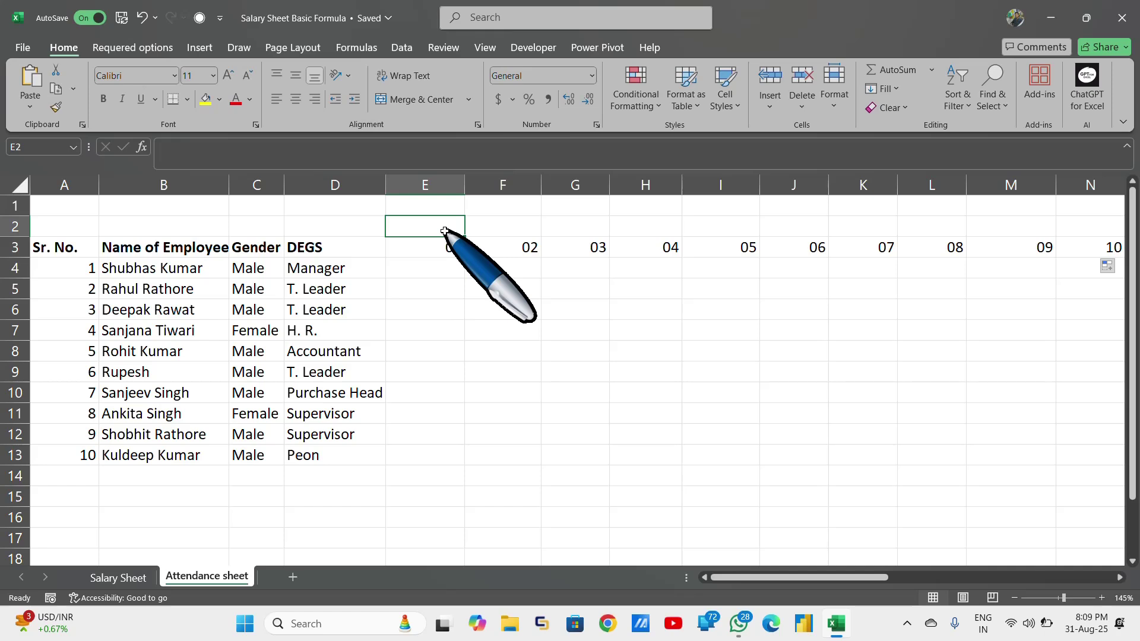
type("=")
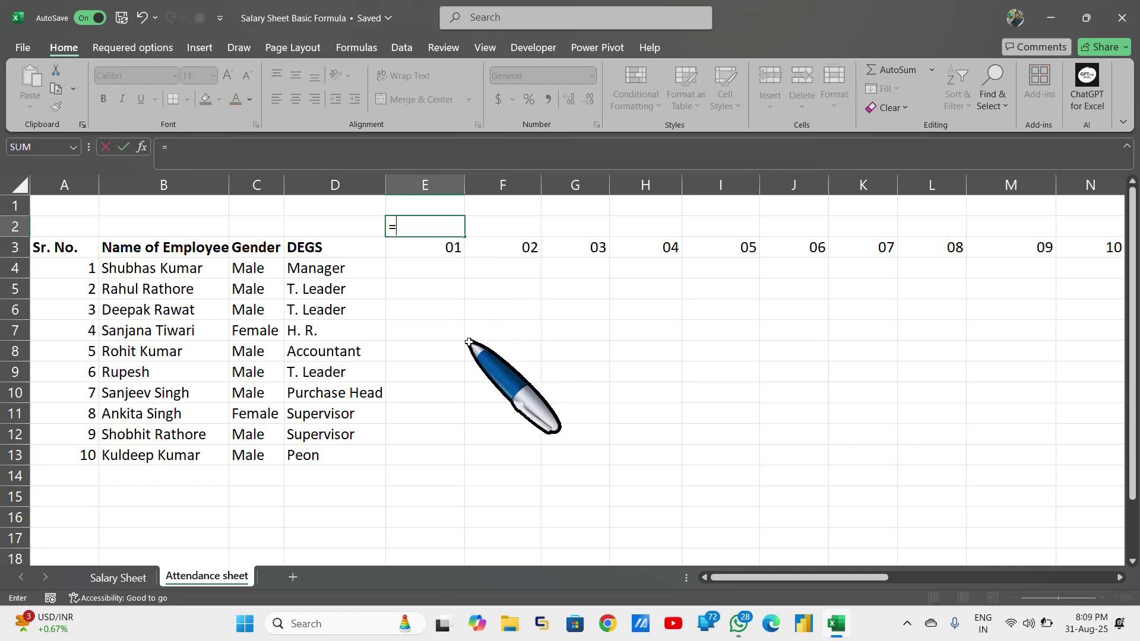
type("te")
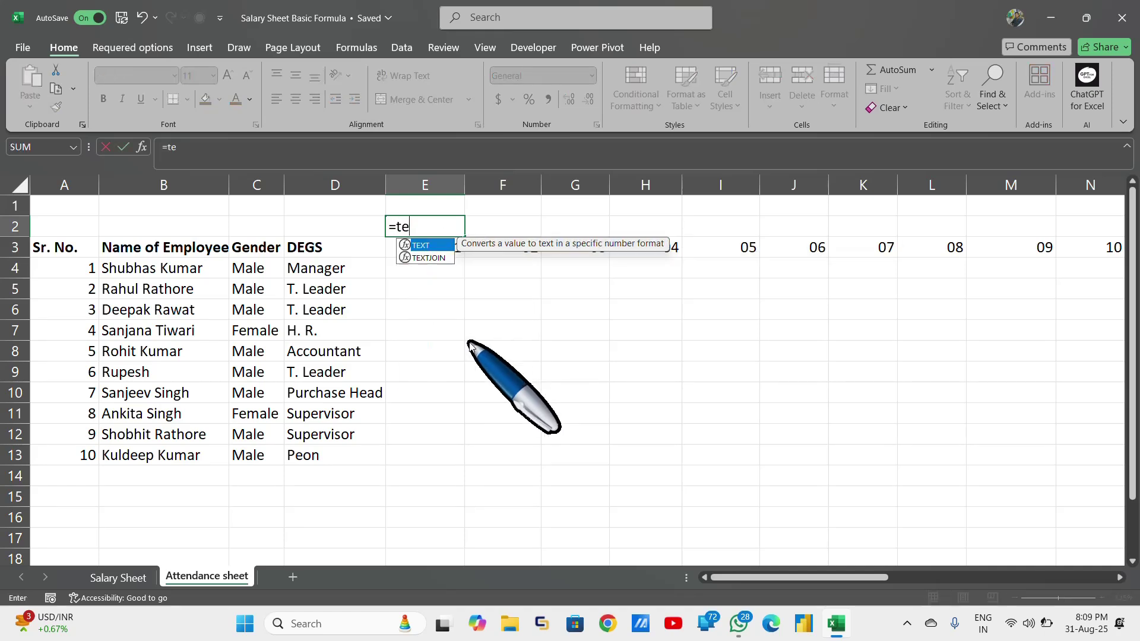
key("Tab")
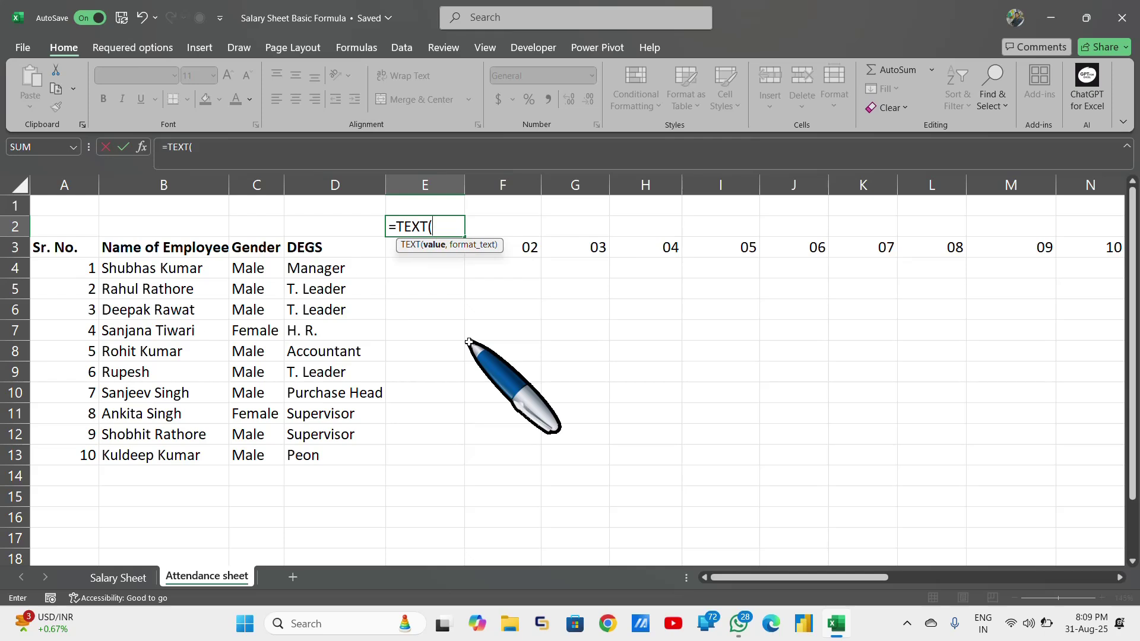
key("Down")
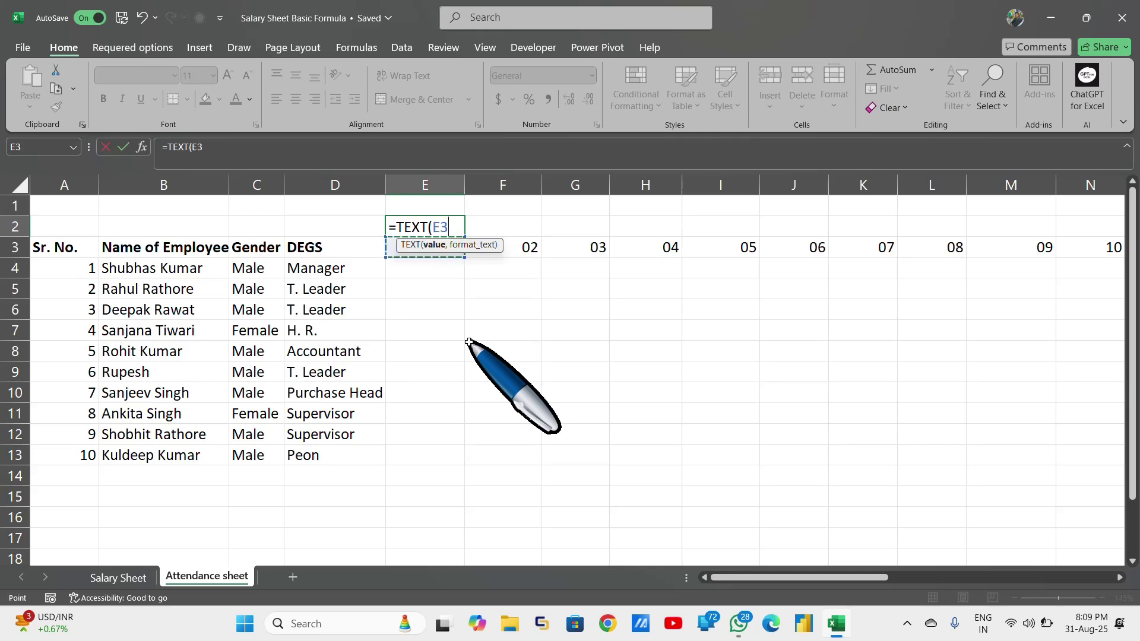
type(",")
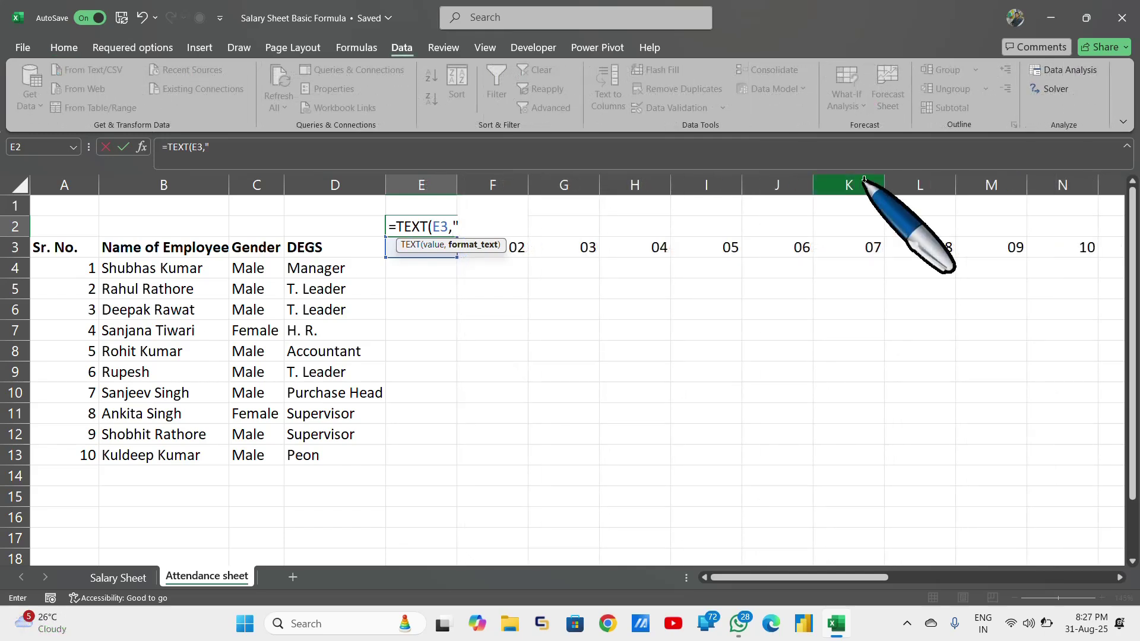
type("DDD\")")
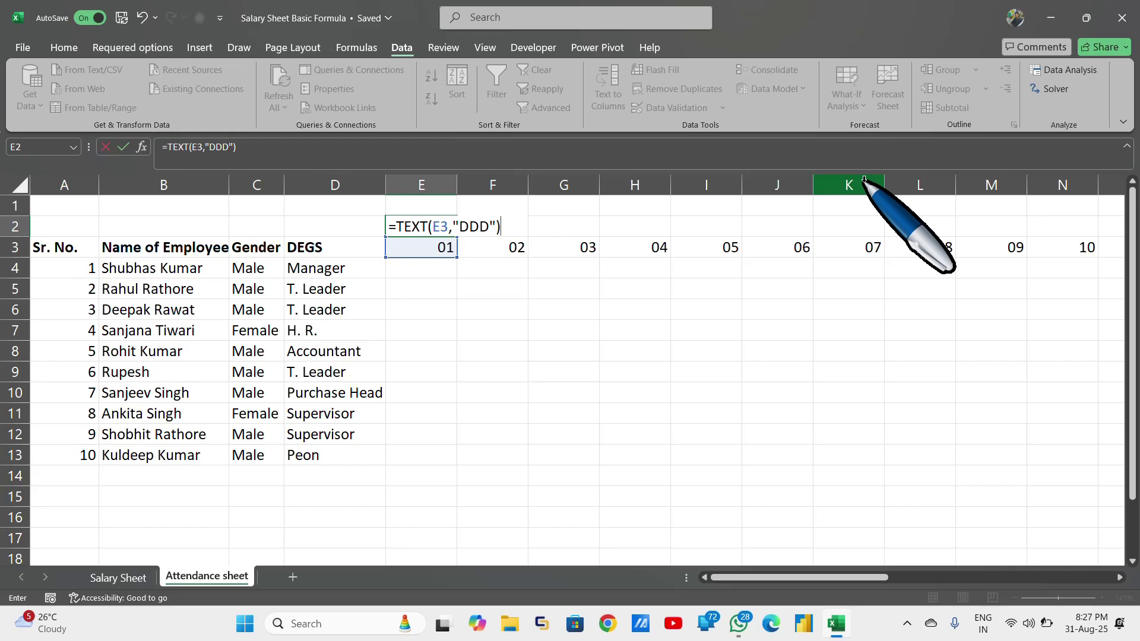
key("Return")
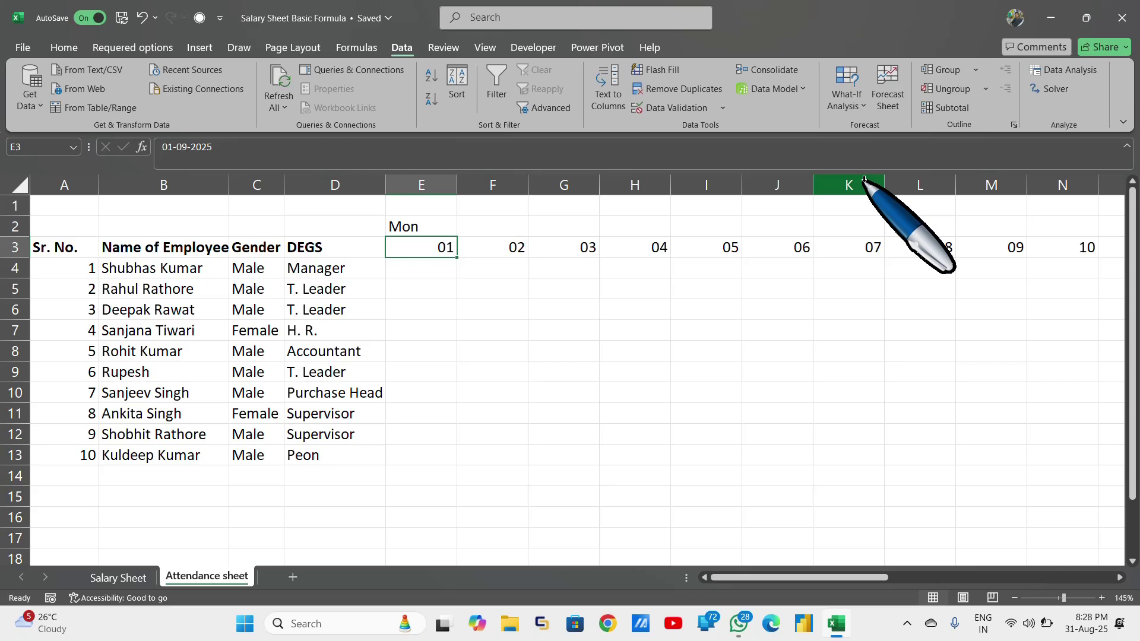
Step: Select the attendance grid E3:AH13 and autofit the width of its columns
key("ctrl+shift+Right")
key("shift+Down")
key("shift+Down")
key("shift+Down")
key("shift+Down")
key("shift+Down")
key("shift+Down")
key("shift+Down")
key("shift+Down")
key("shift+Down")
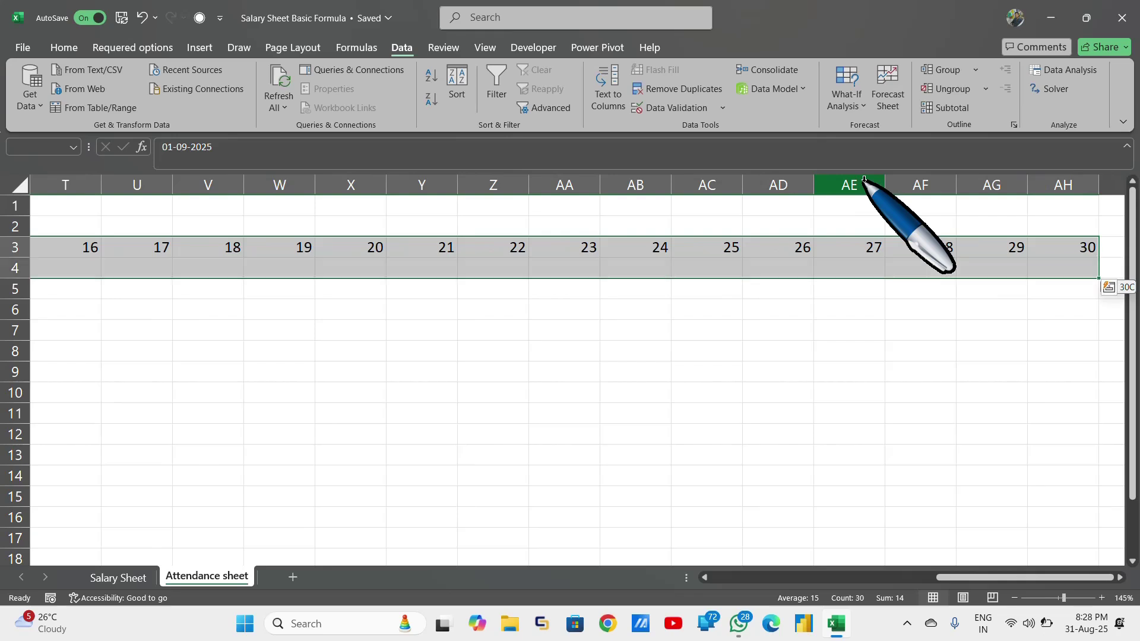
key("shift+Down")
key("shift+Down")
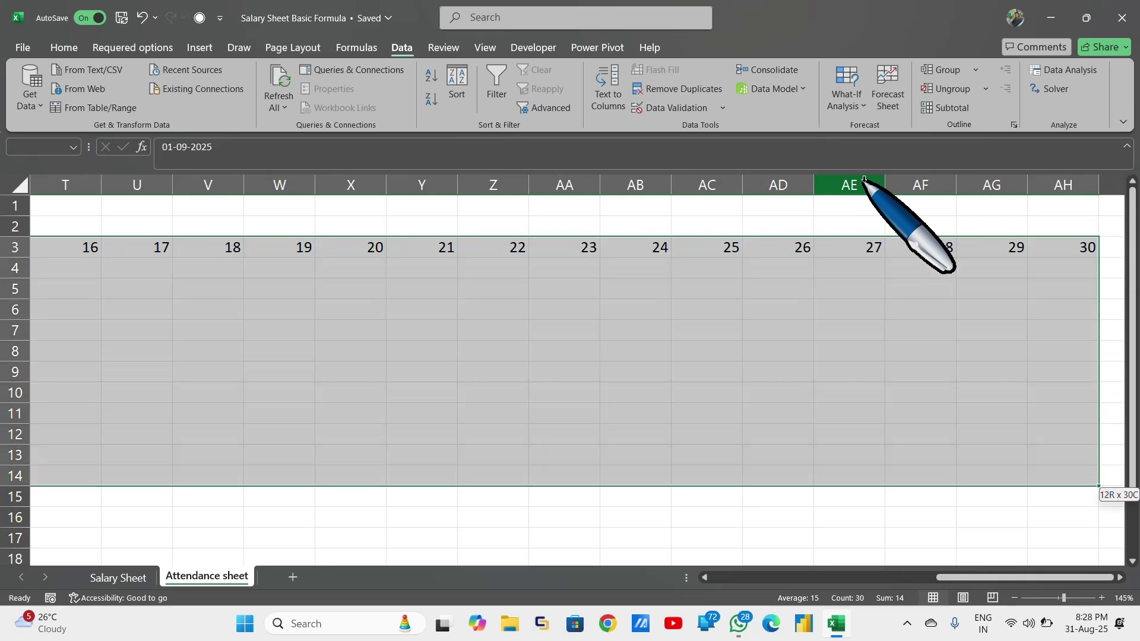
key("ctrl+BackSpace")
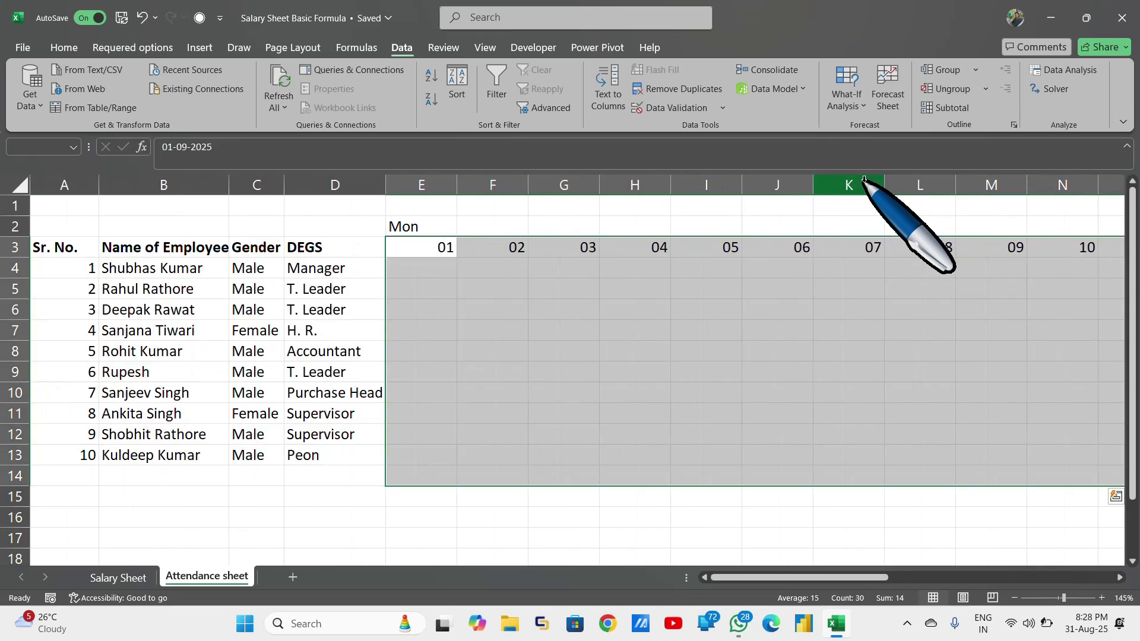
key("shift+Up")
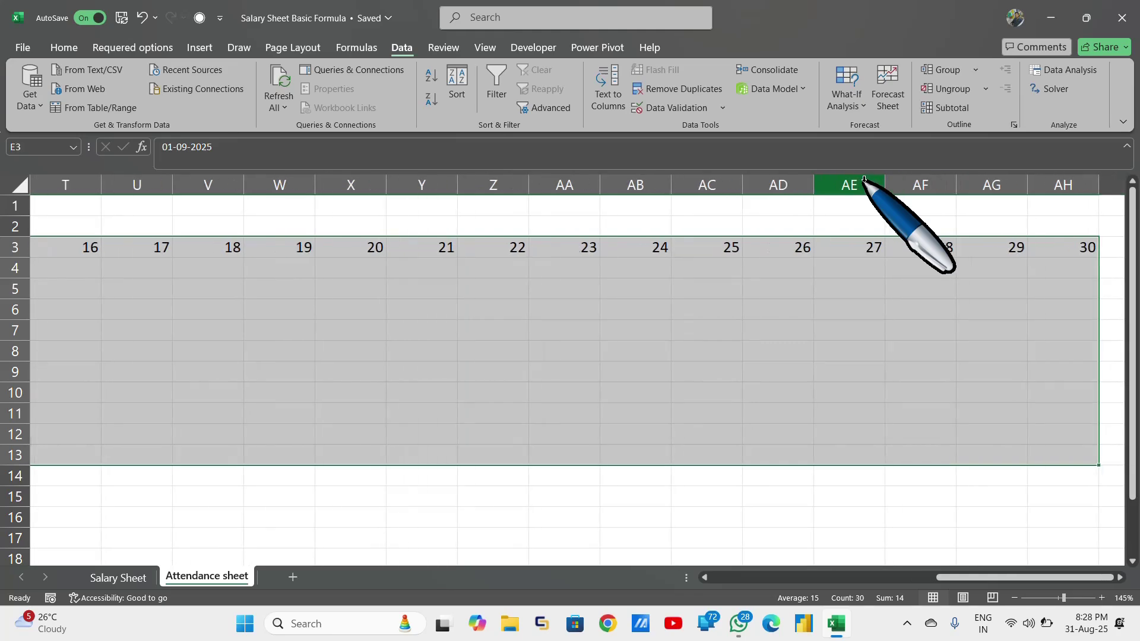
key("ctrl+BackSpace")
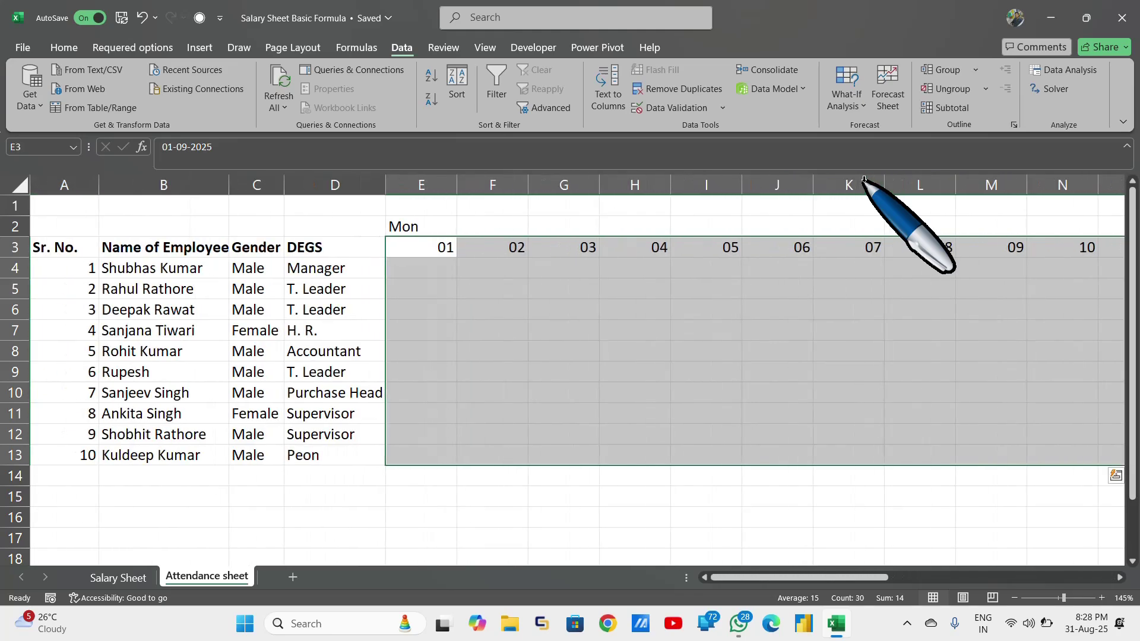
key("alt")
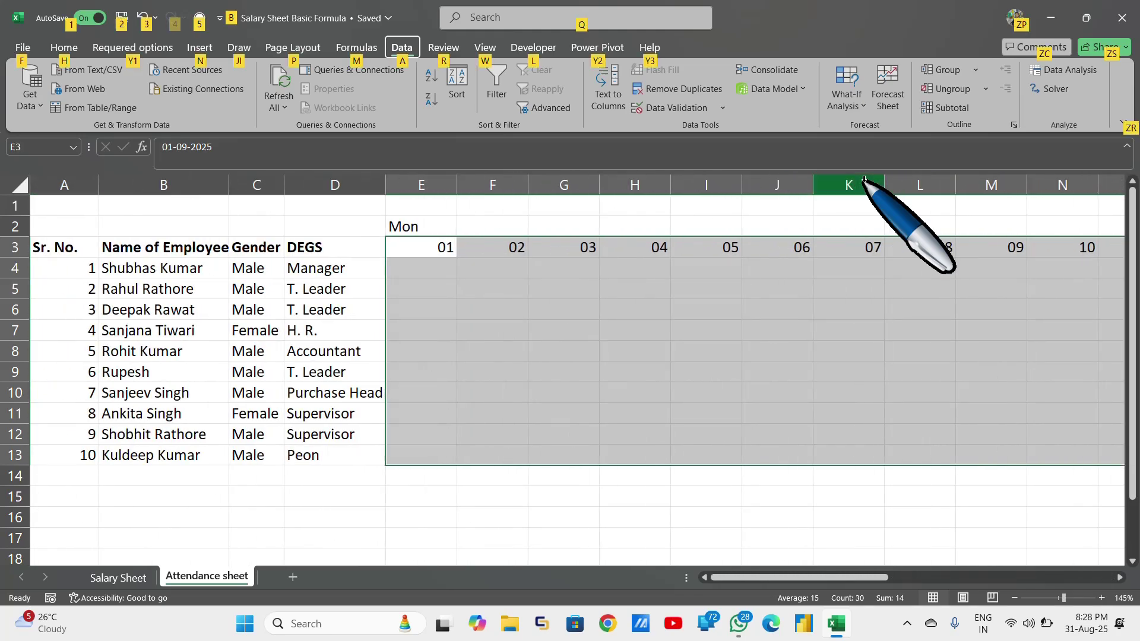
key("h")
key("o")
key("i")
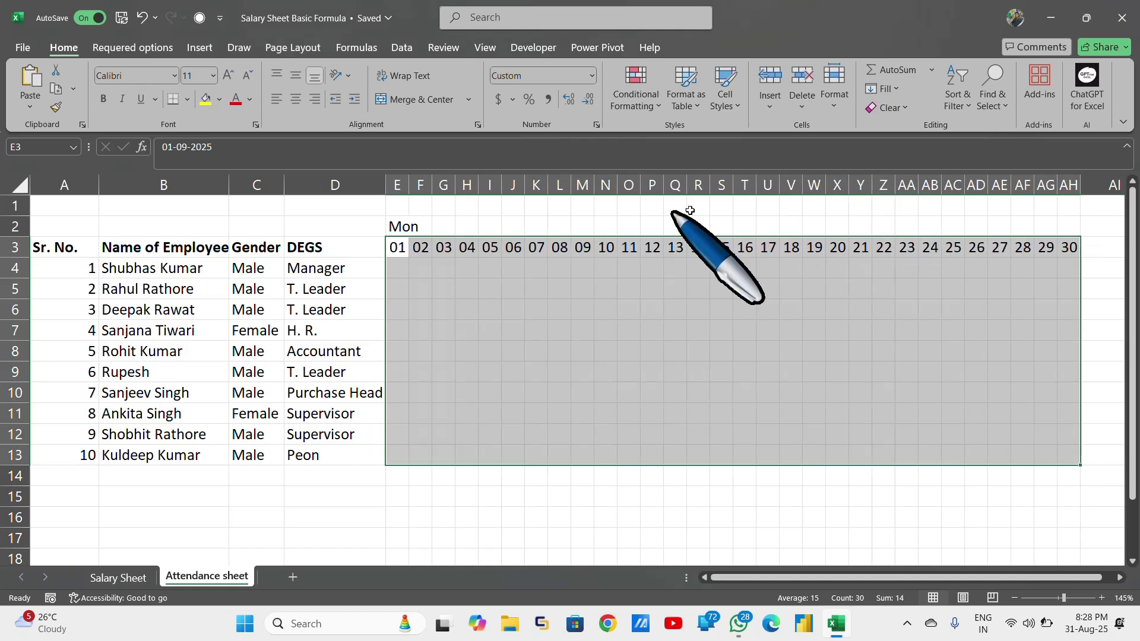
Step: Fill the weekday formula from E2 across row 2 to AH2
left_click(399, 226)
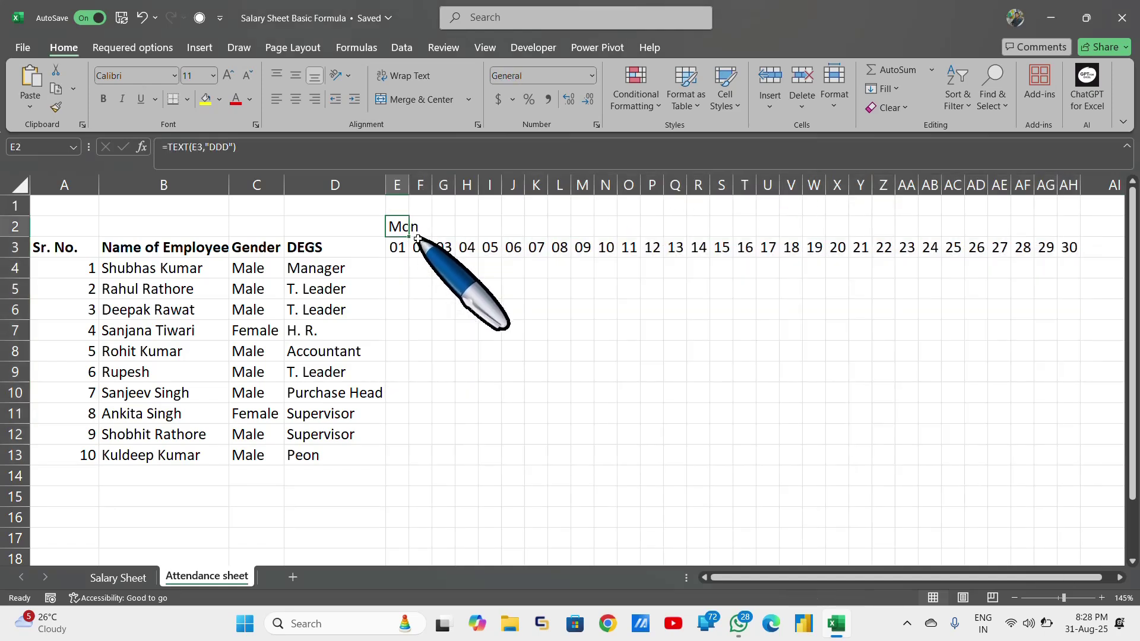
left_click_drag(409, 236, 1072, 244)
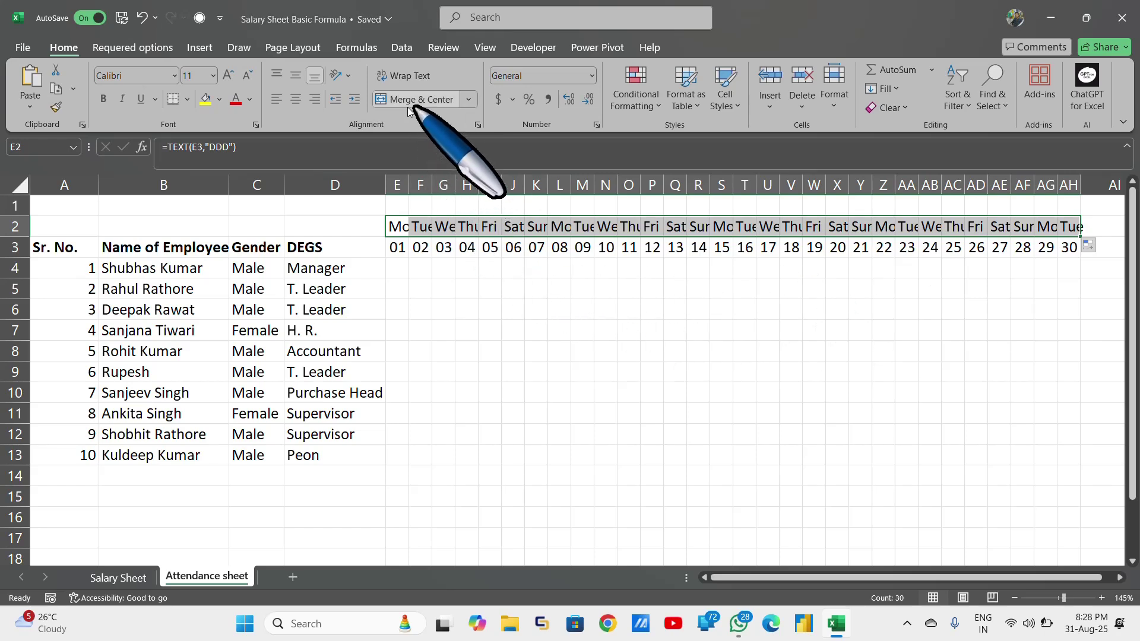
Step: Set the text orientation of the weekday names in E2:AH2 to 90 degrees
left_click(348, 75)
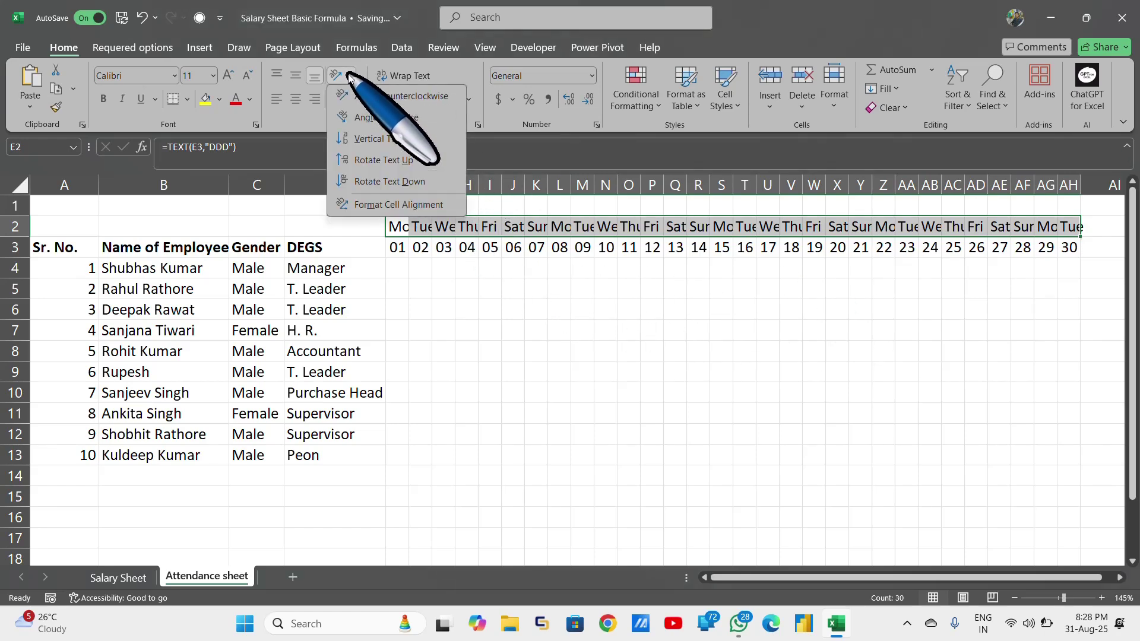
left_click(389, 97)
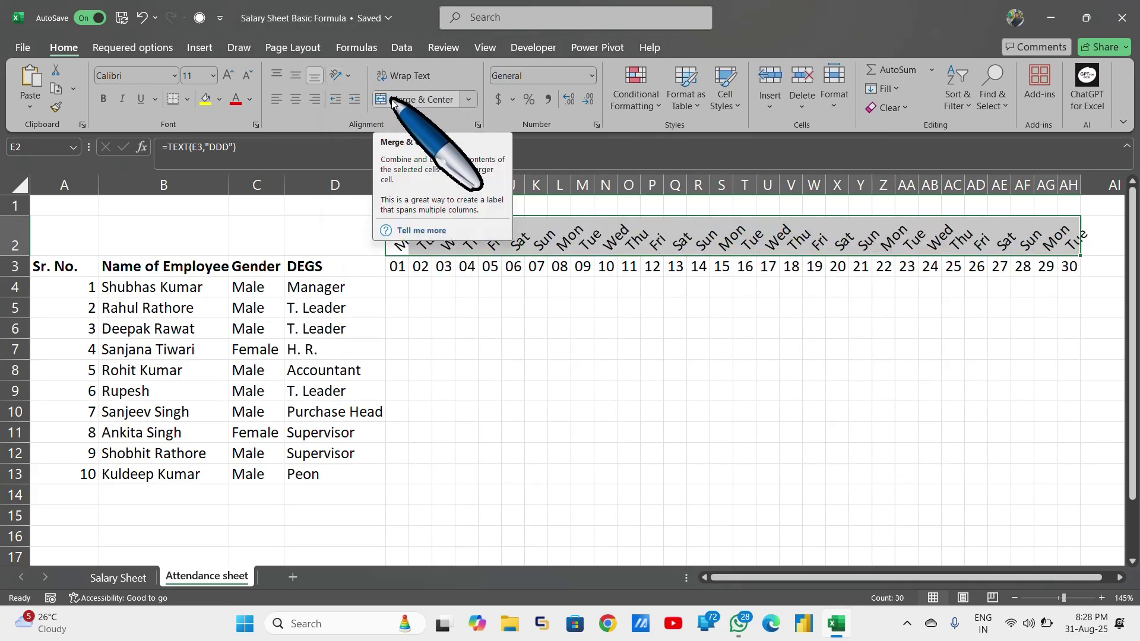
left_click(339, 75)
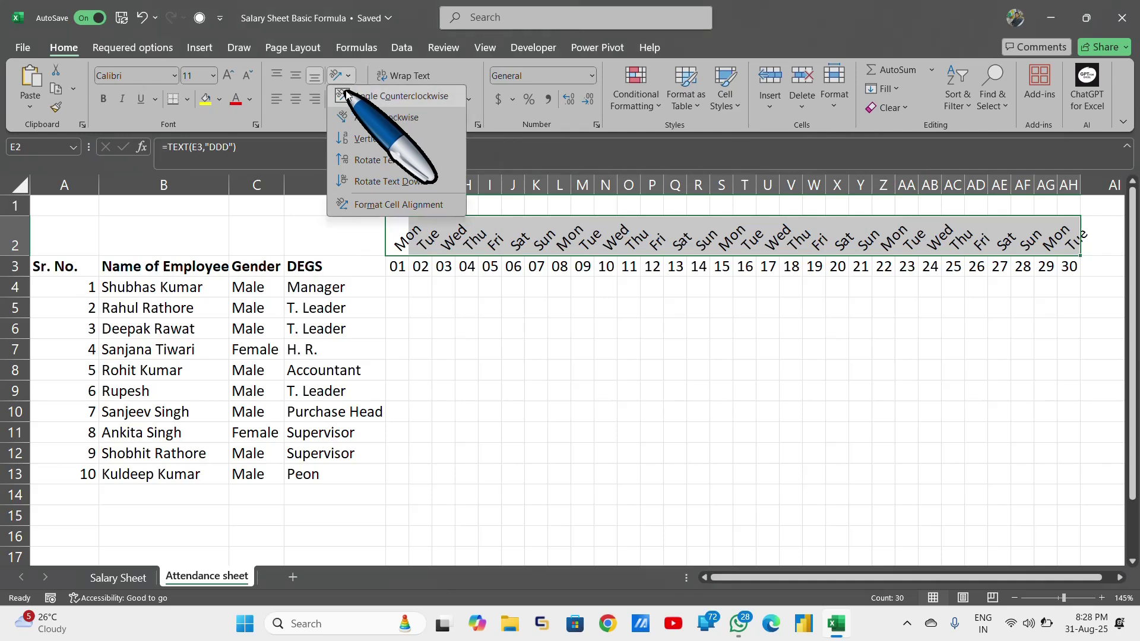
left_click(390, 205)
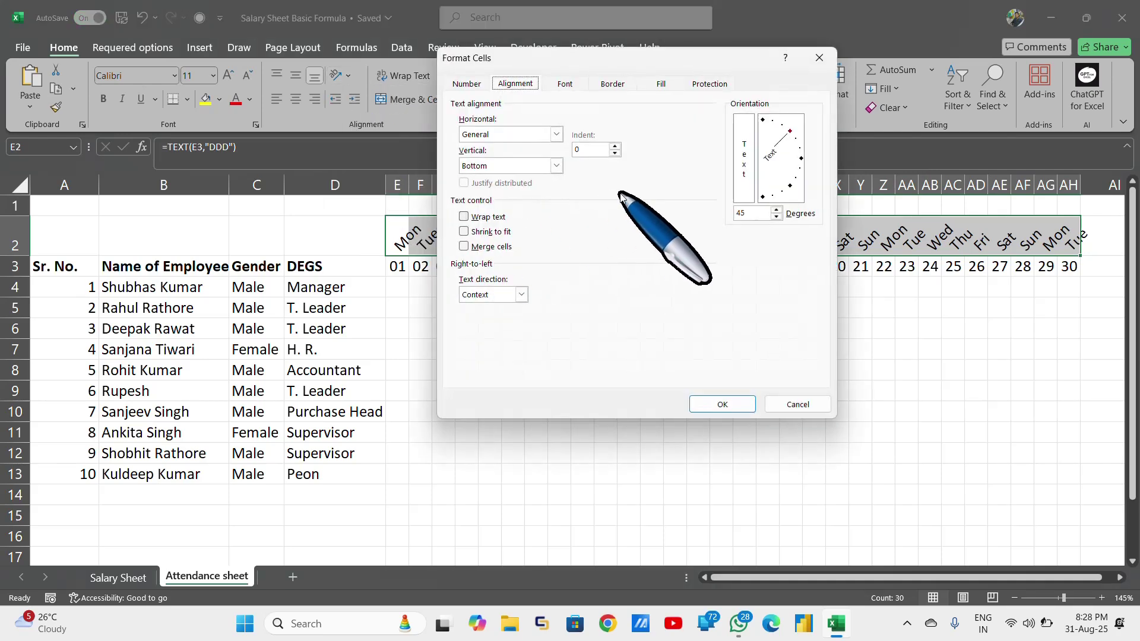
left_click(790, 132)
left_click(771, 125)
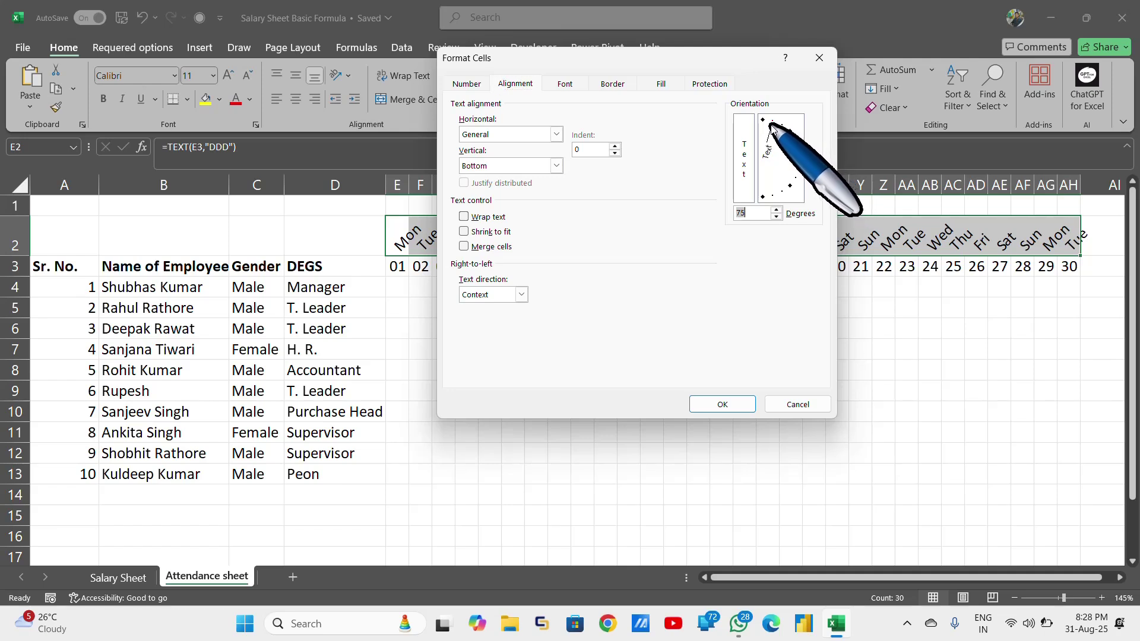
left_click(764, 121)
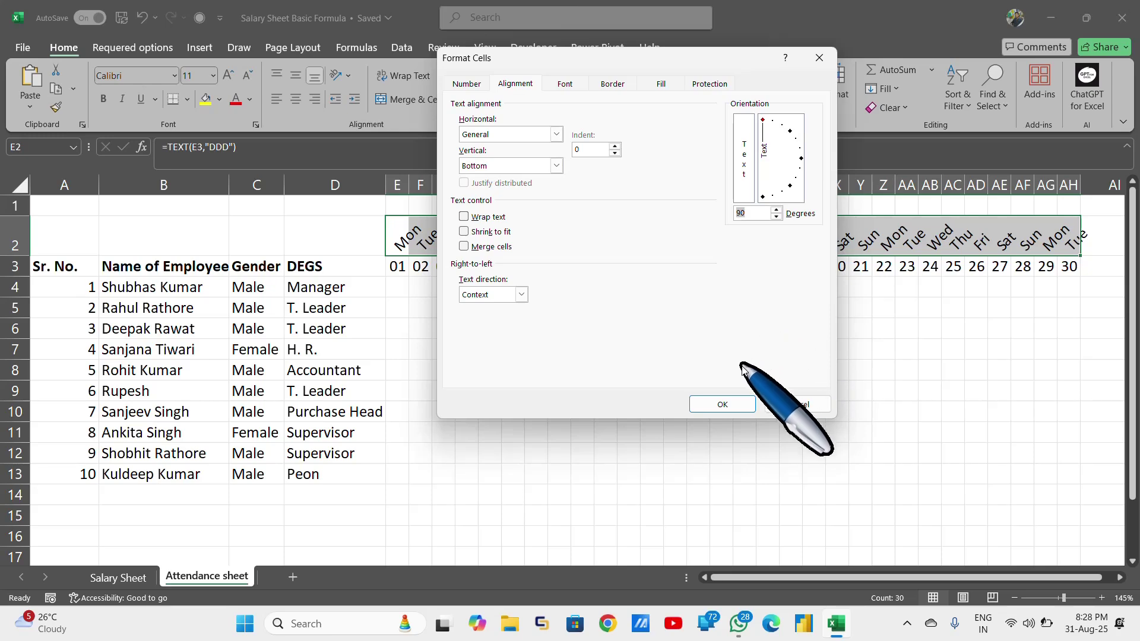
left_click(739, 404)
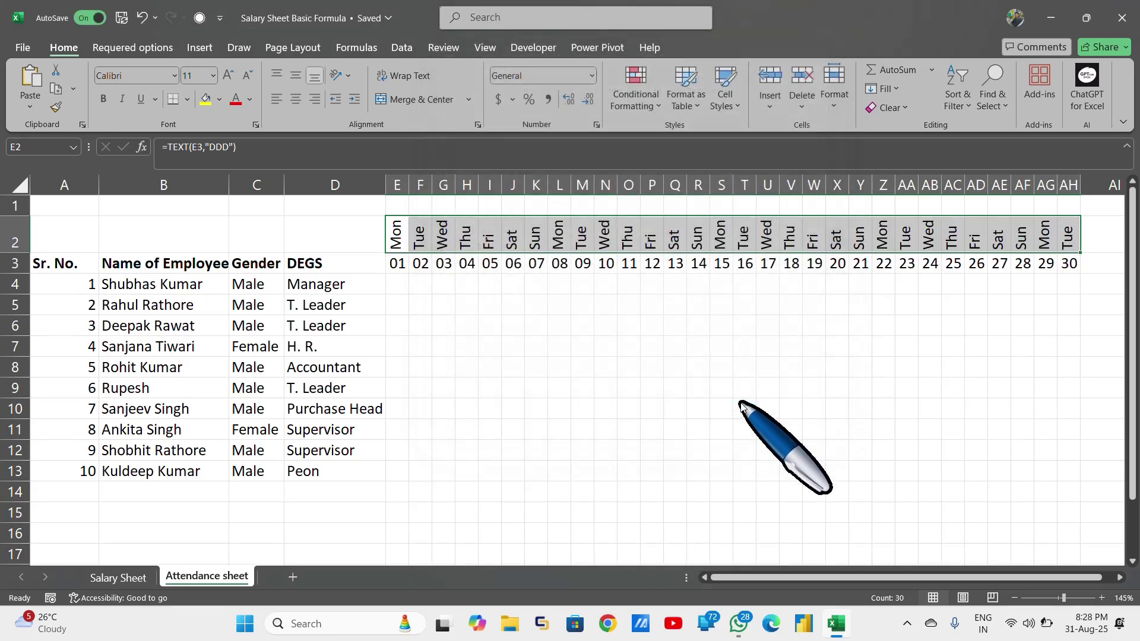
left_click(514, 348)
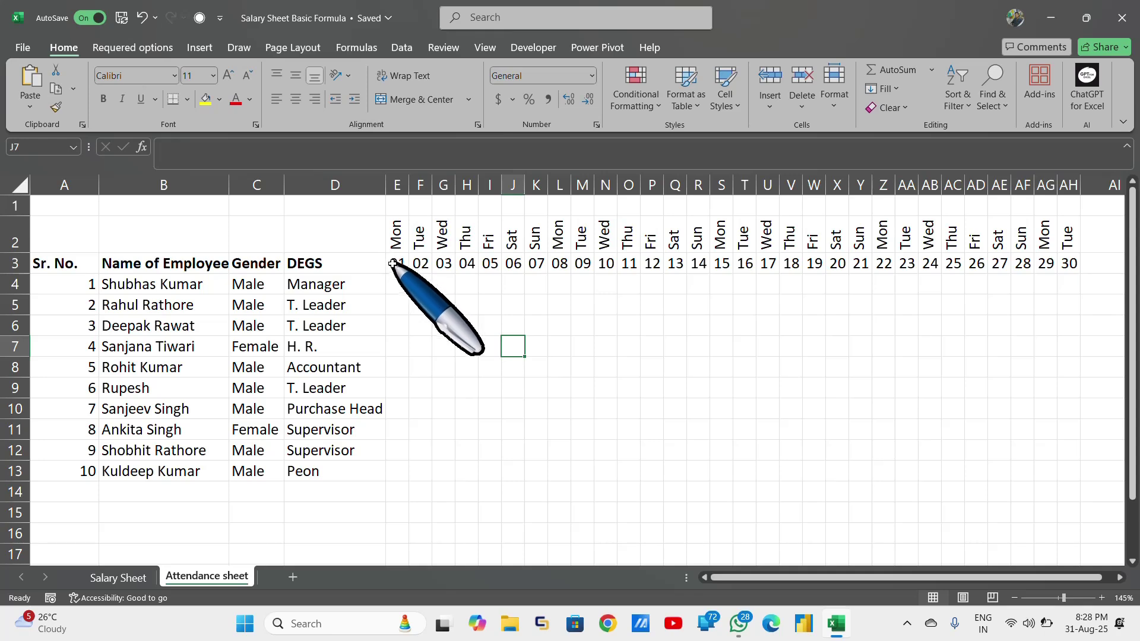
Step: Add list data validation to the attendance grid E4:AH13 with the source P,A,SL,CL,W.OFF
left_click_drag(401, 283, 1064, 468)
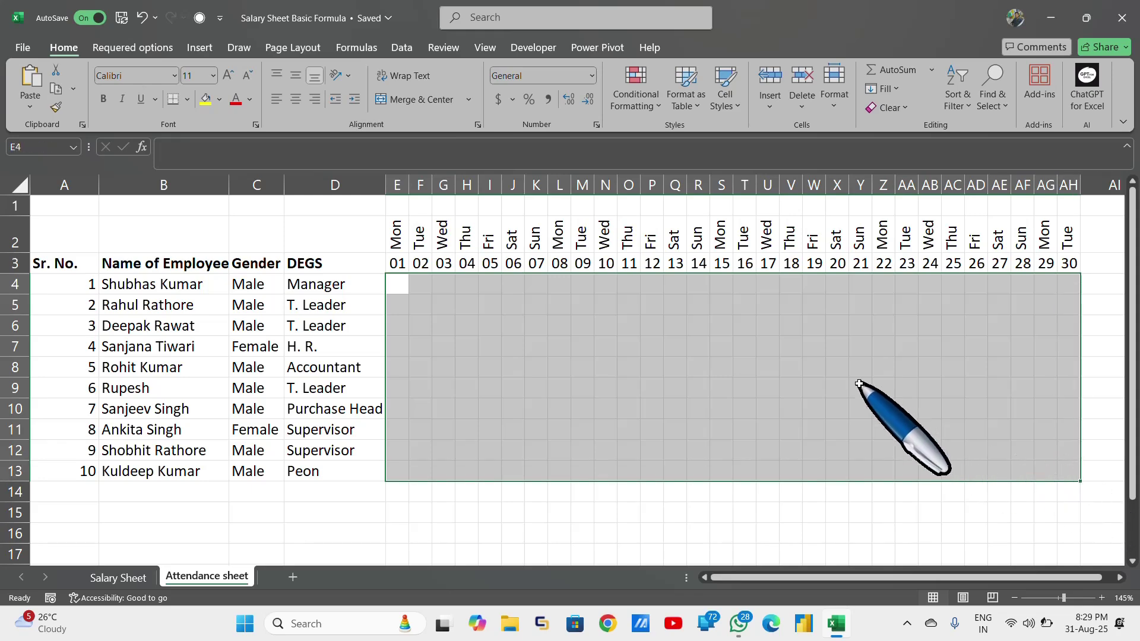
left_click(401, 47)
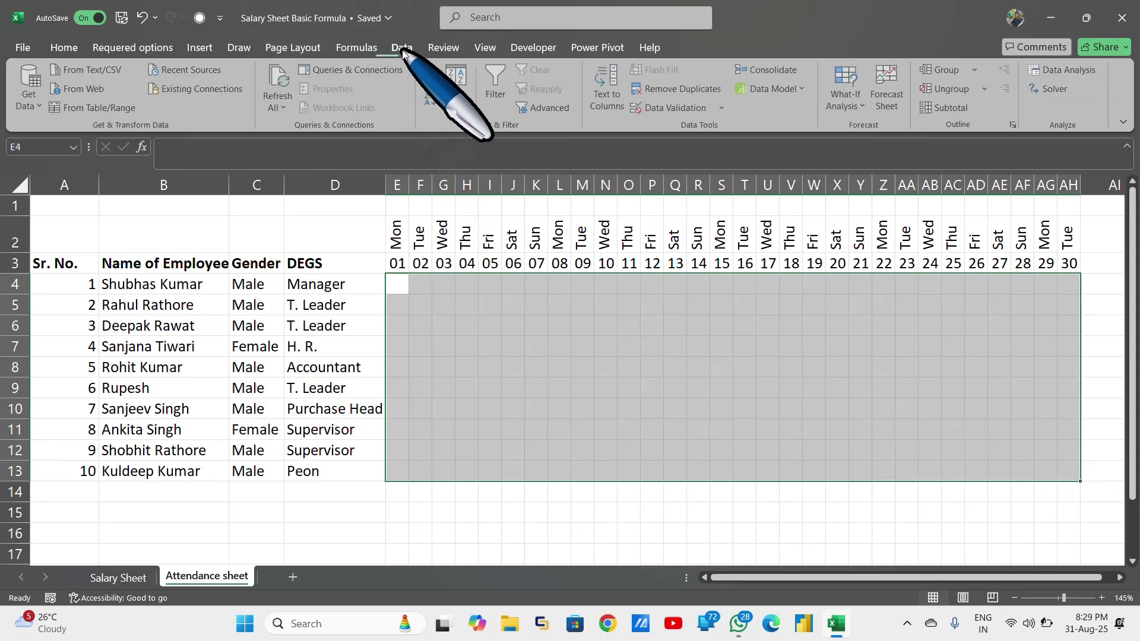
left_click(721, 108)
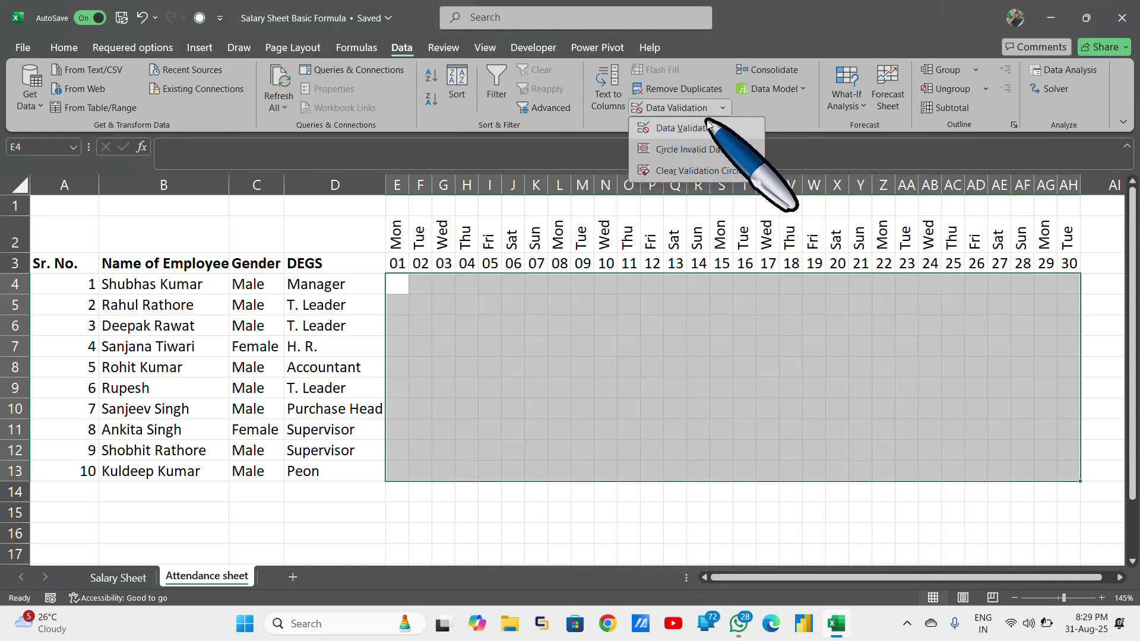
left_click(706, 128)
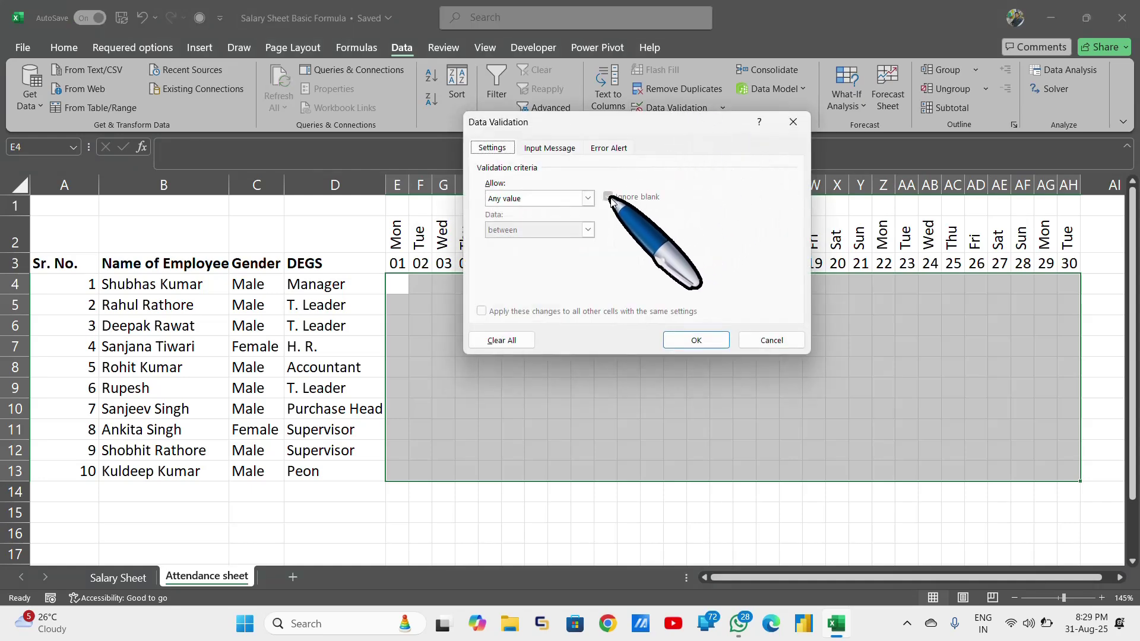
left_click(587, 199)
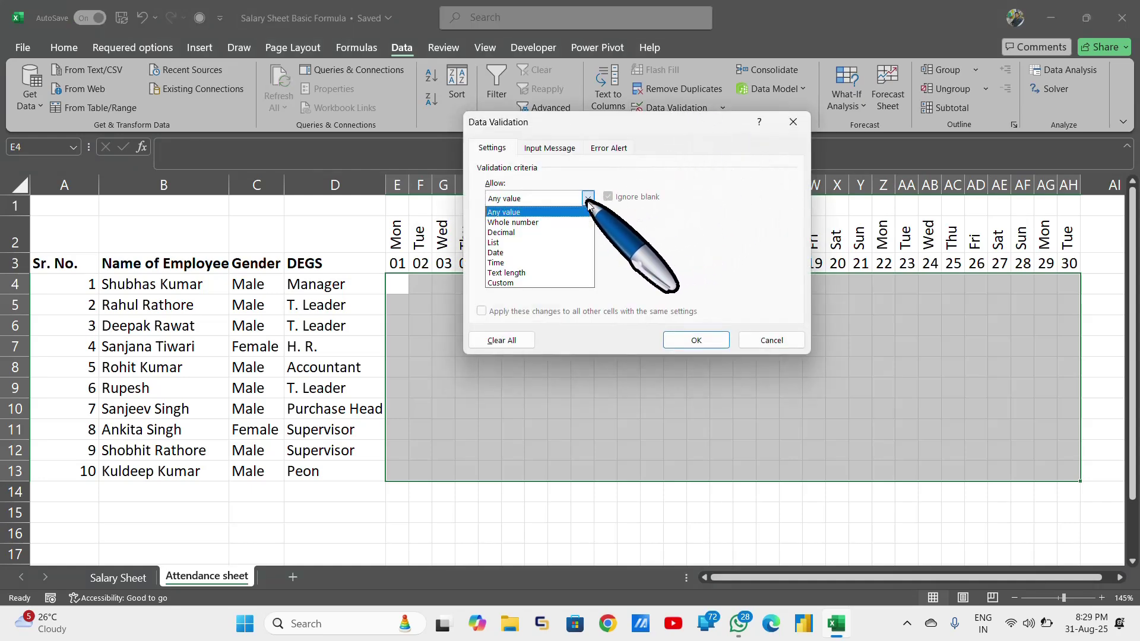
left_click(564, 242)
left_click(546, 261)
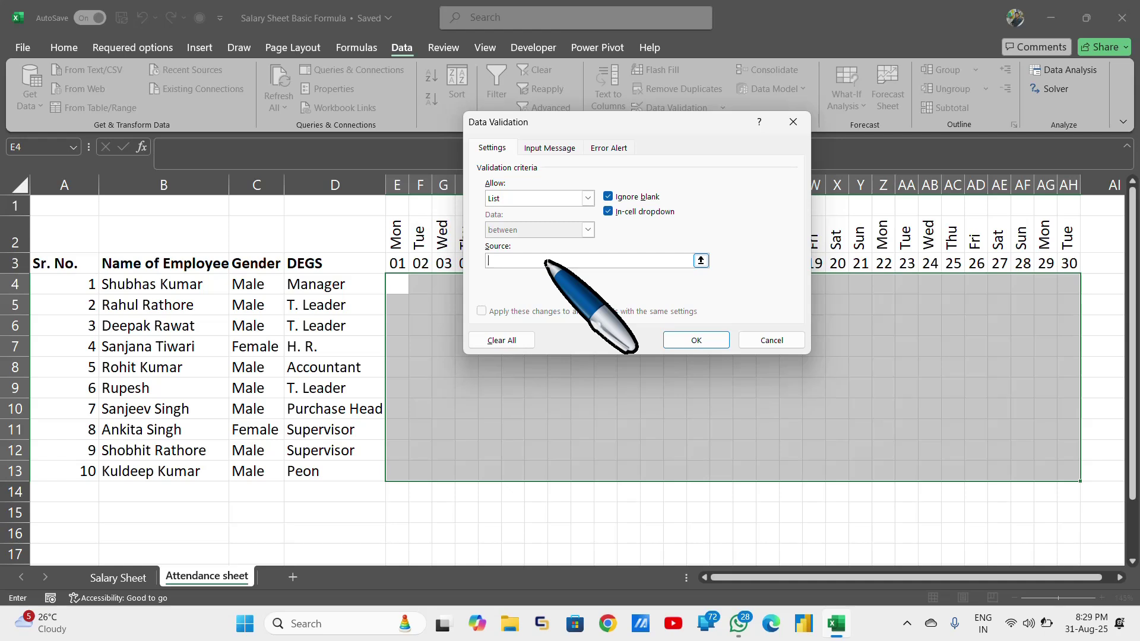
type("P,A,SL,CL,W.OFF")
left_click(693, 338)
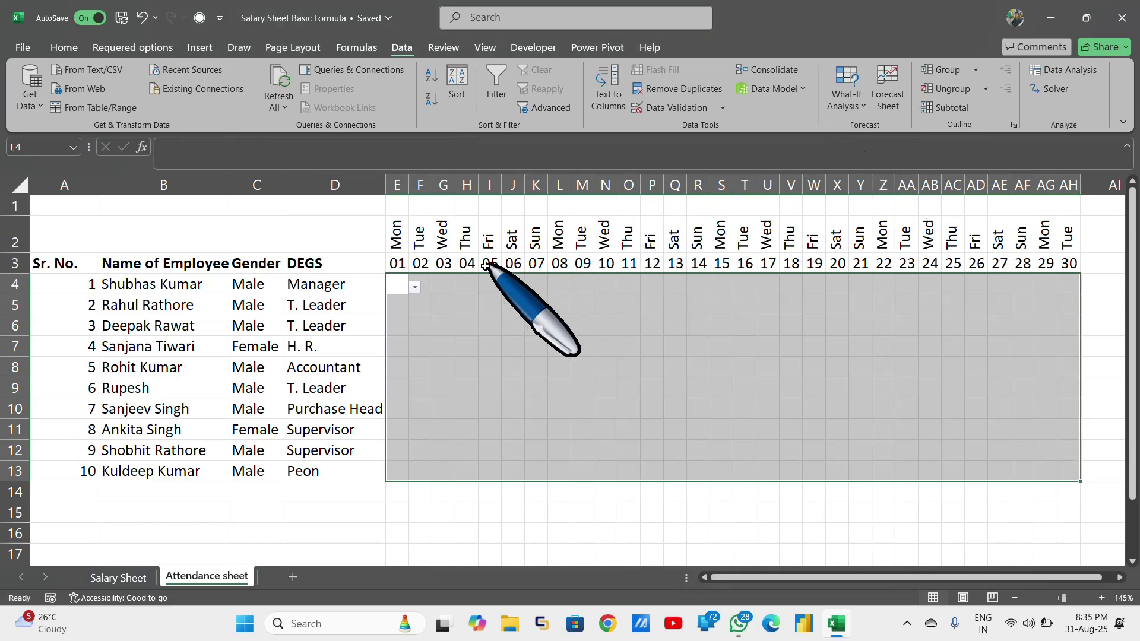
Step: Choose P from the list in E4 and fill it down and right through the whole grid to AH13
left_click(418, 287)
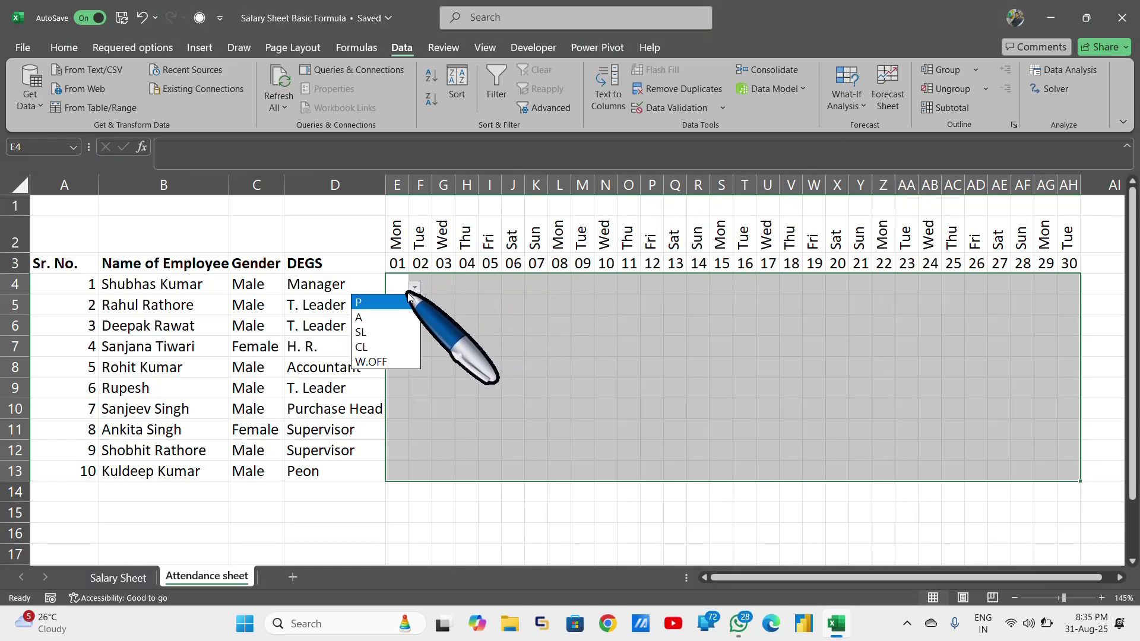
left_click(407, 297)
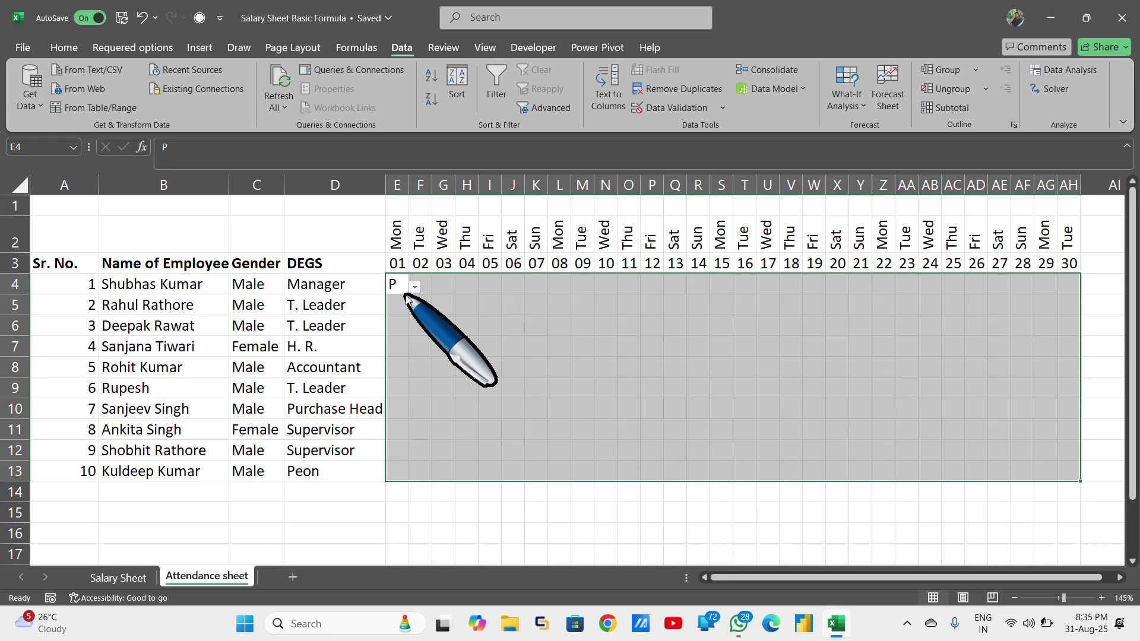
key("ctrl+d")
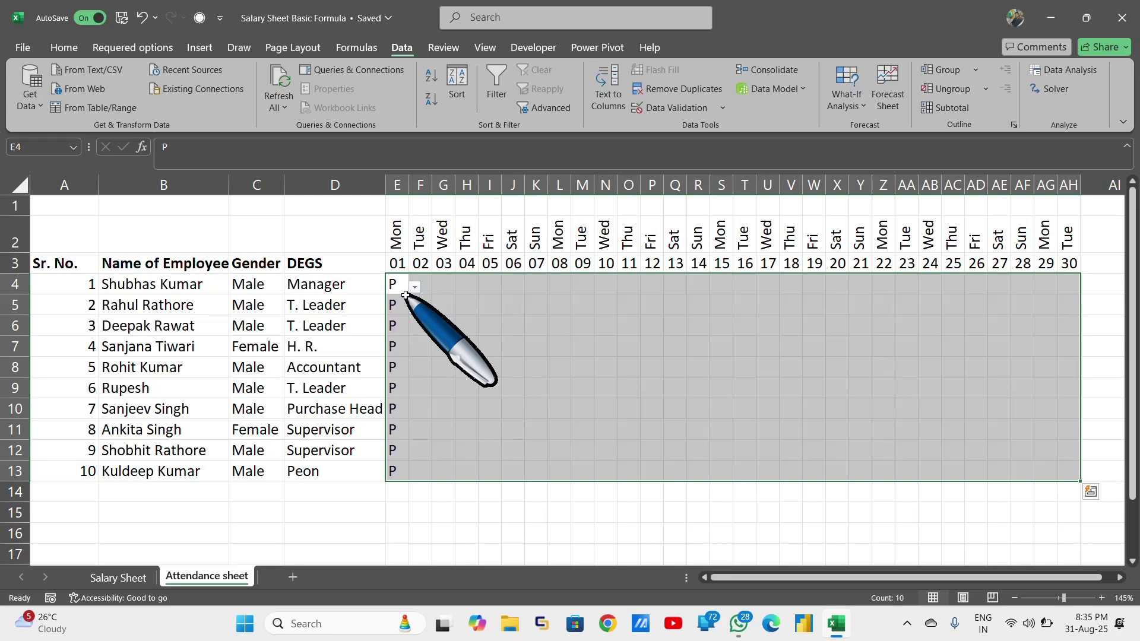
key("ctrl+r")
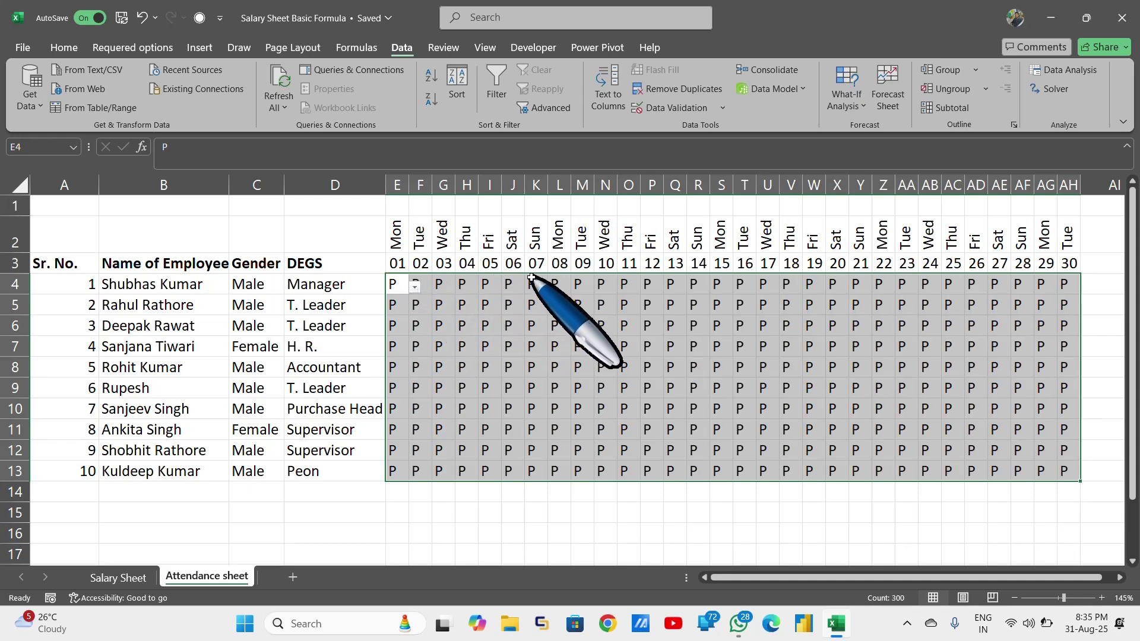
Step: Add an Equal To conditional formatting rule to E2:AH13 that shows P in Green Fill with Dark Green Text
left_click(401, 227)
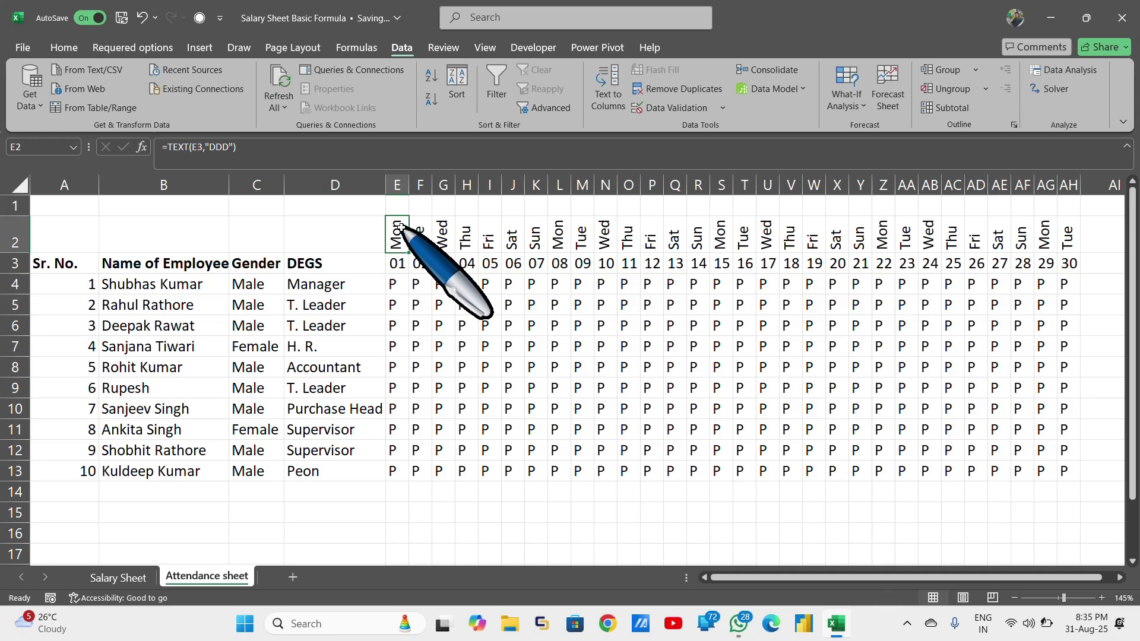
key("ctrl+shift+Right")
key("ctrl+shift+Down")
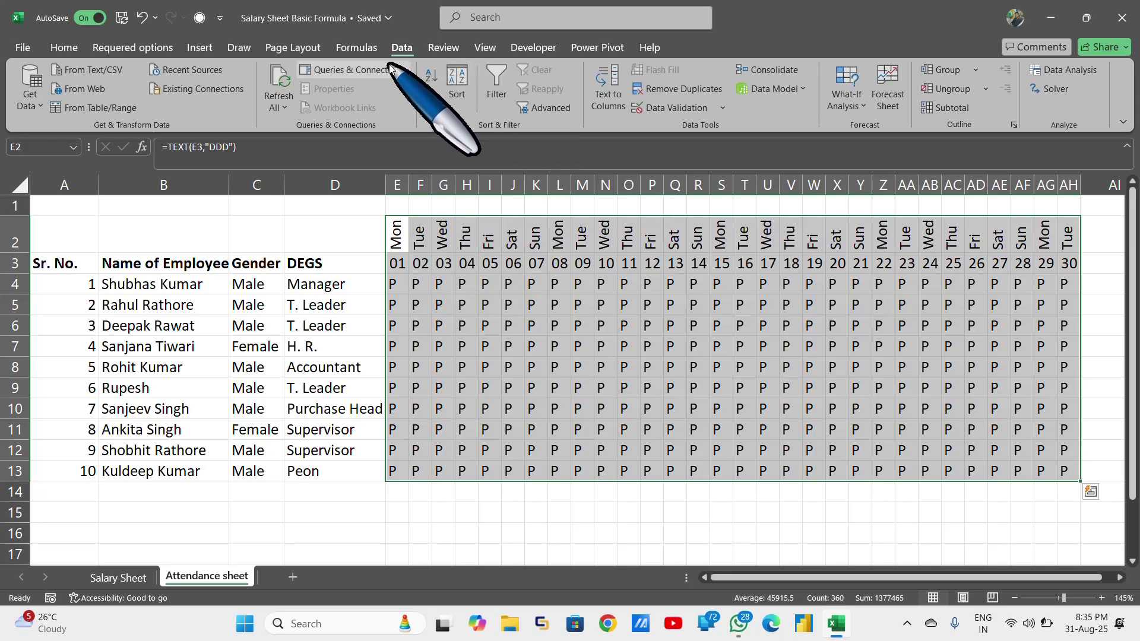
left_click(69, 49)
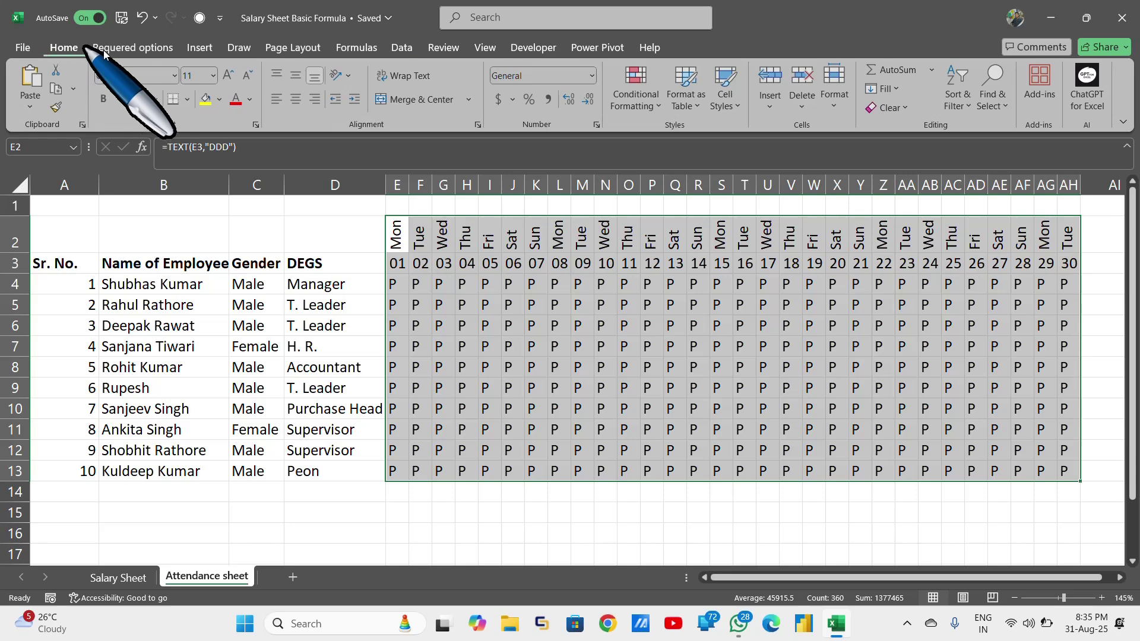
left_click(656, 109)
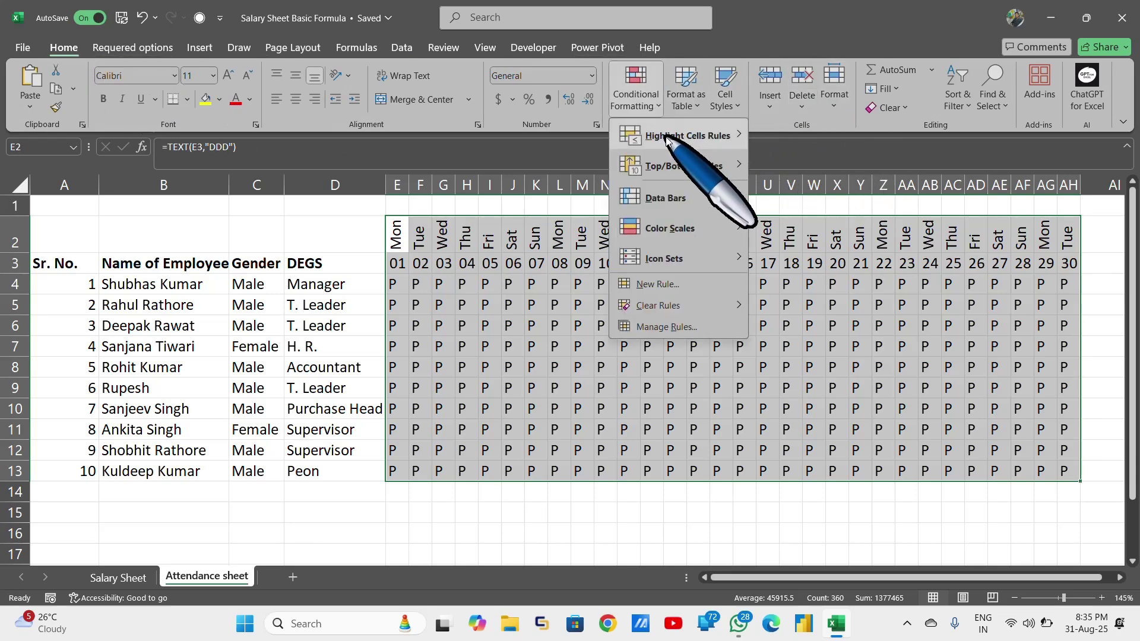
mouse_move(668, 140)
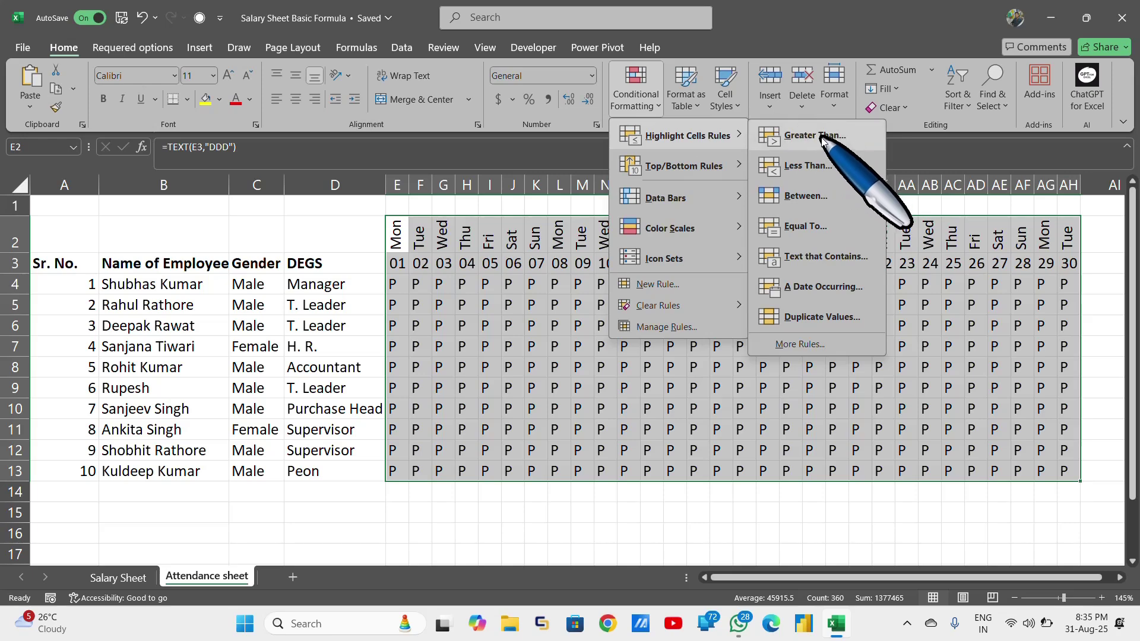
left_click(817, 220)
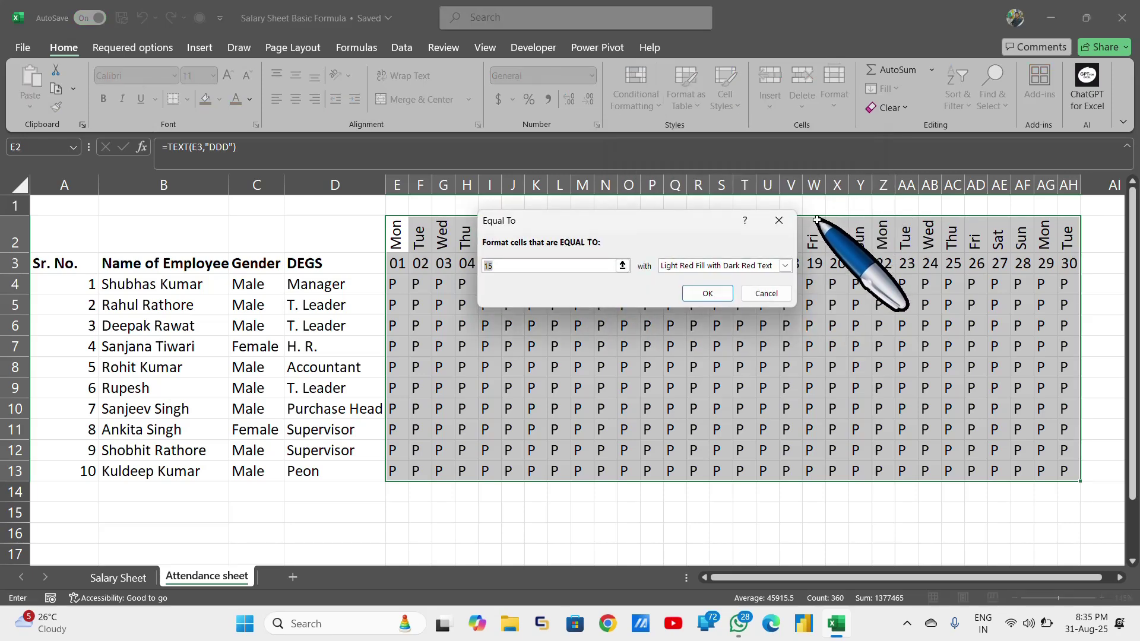
type("P")
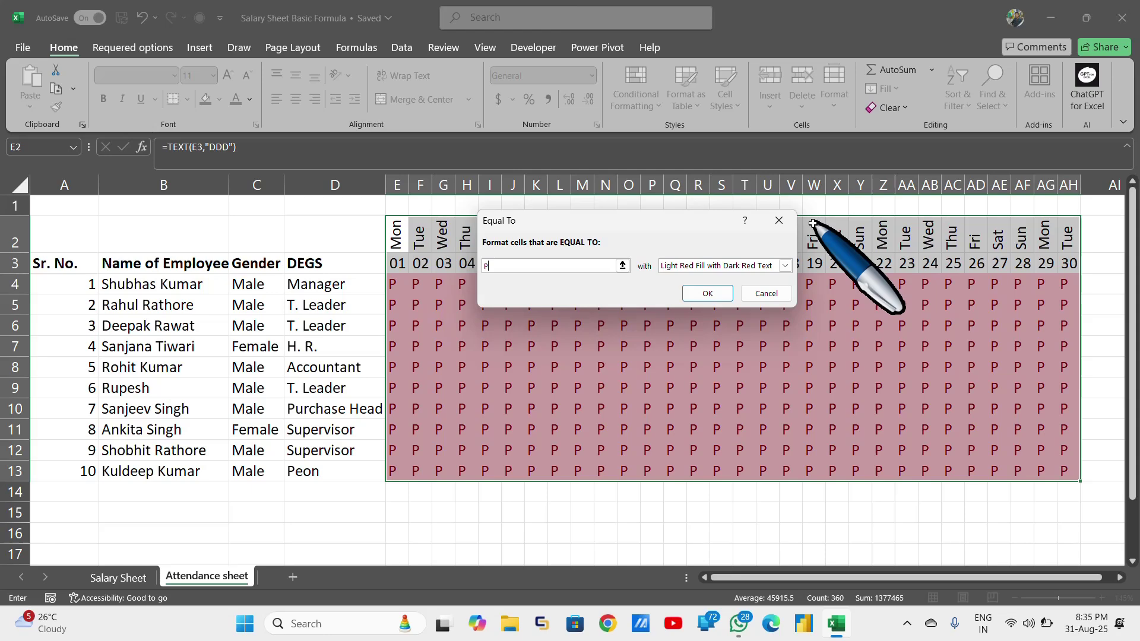
left_click(783, 266)
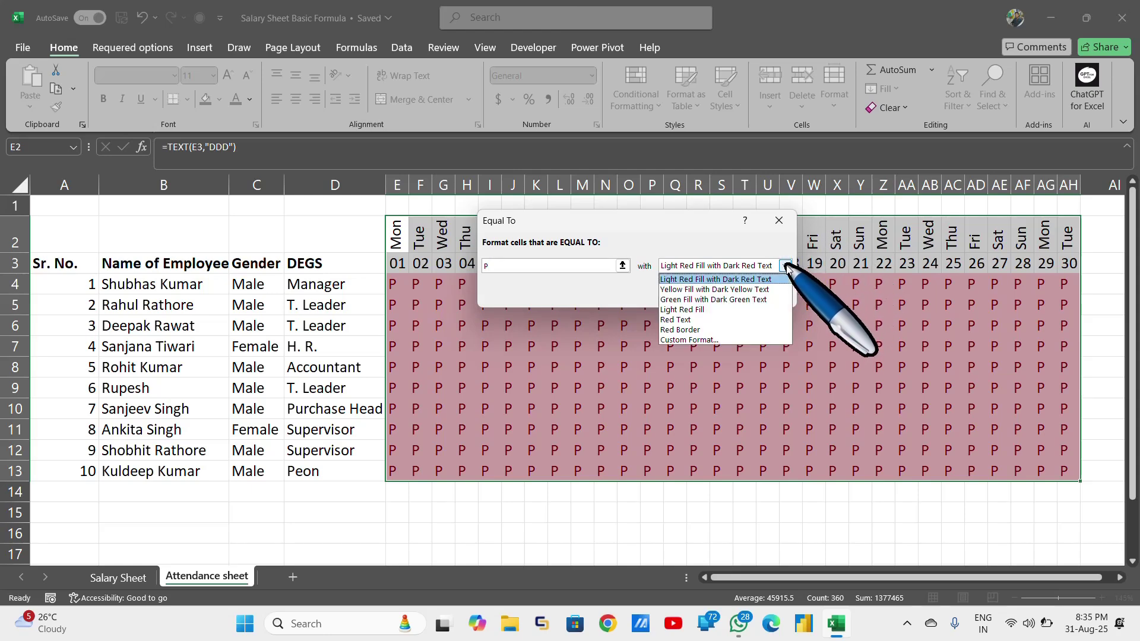
left_click(756, 300)
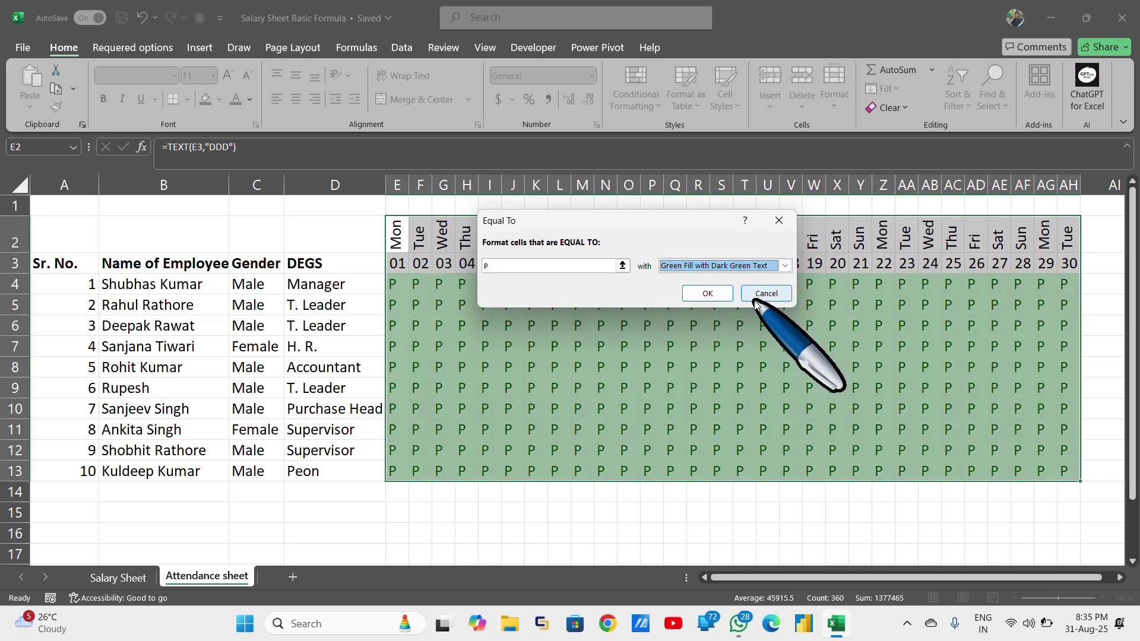
left_click(707, 293)
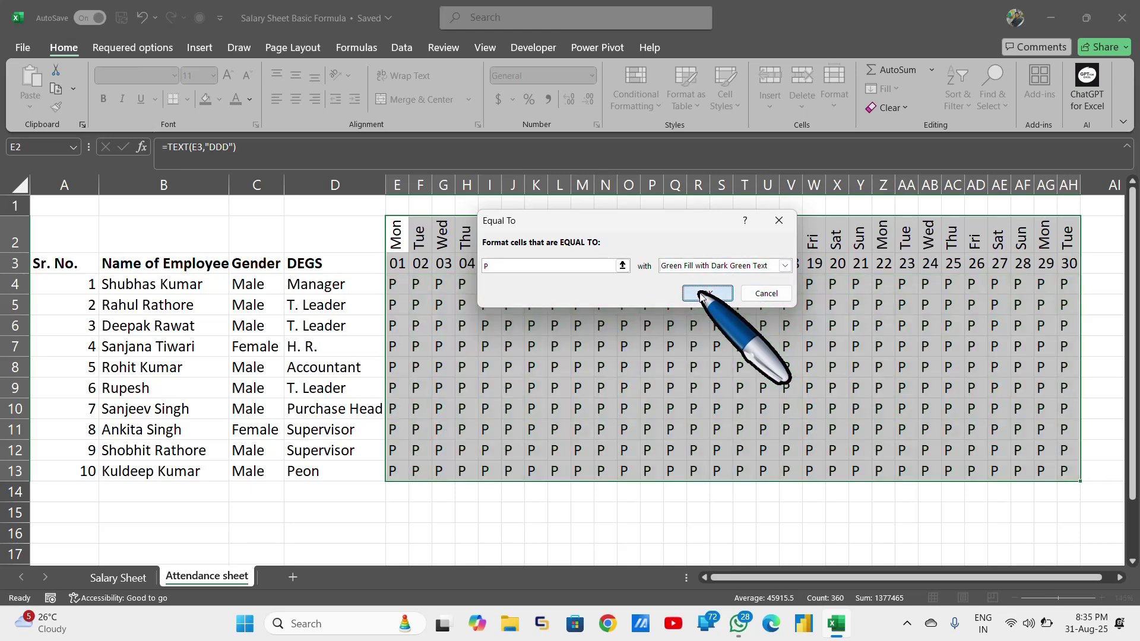
Step: Add an Equal To highlight rule to the same range for A, using Light Red Fill with Dark Red Text
left_click(653, 106)
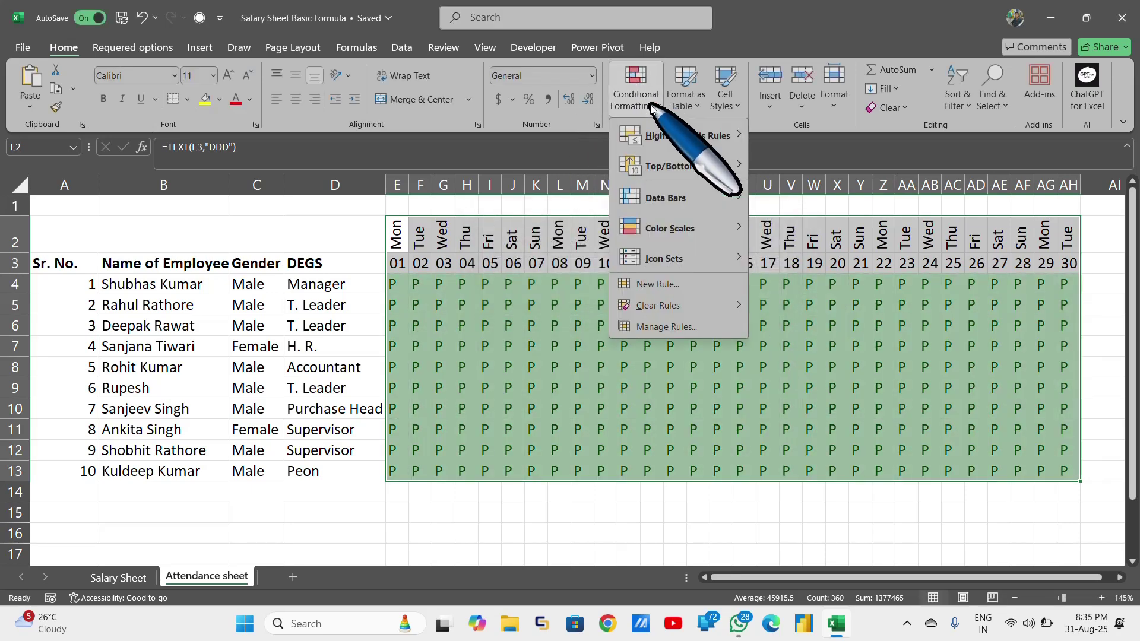
mouse_move(688, 139)
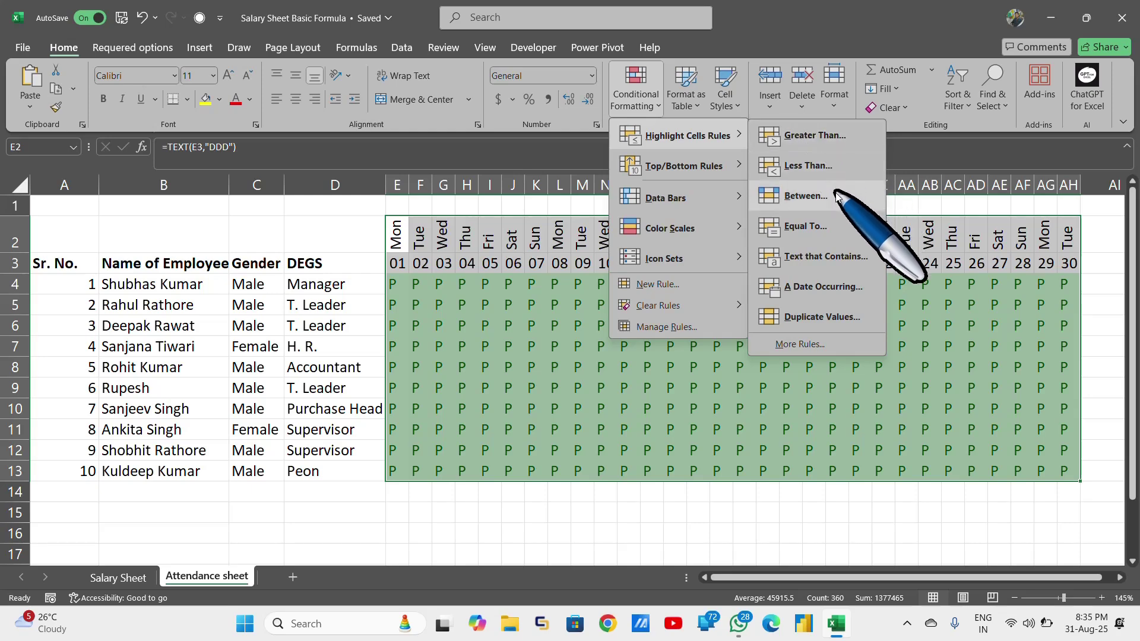
left_click(834, 219)
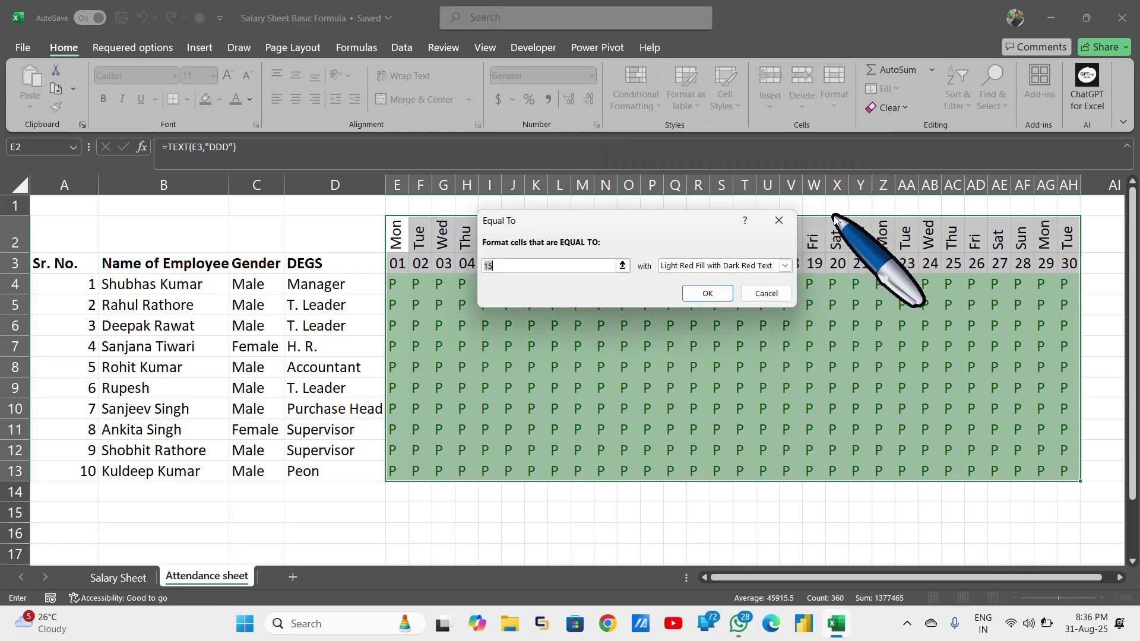
type("A")
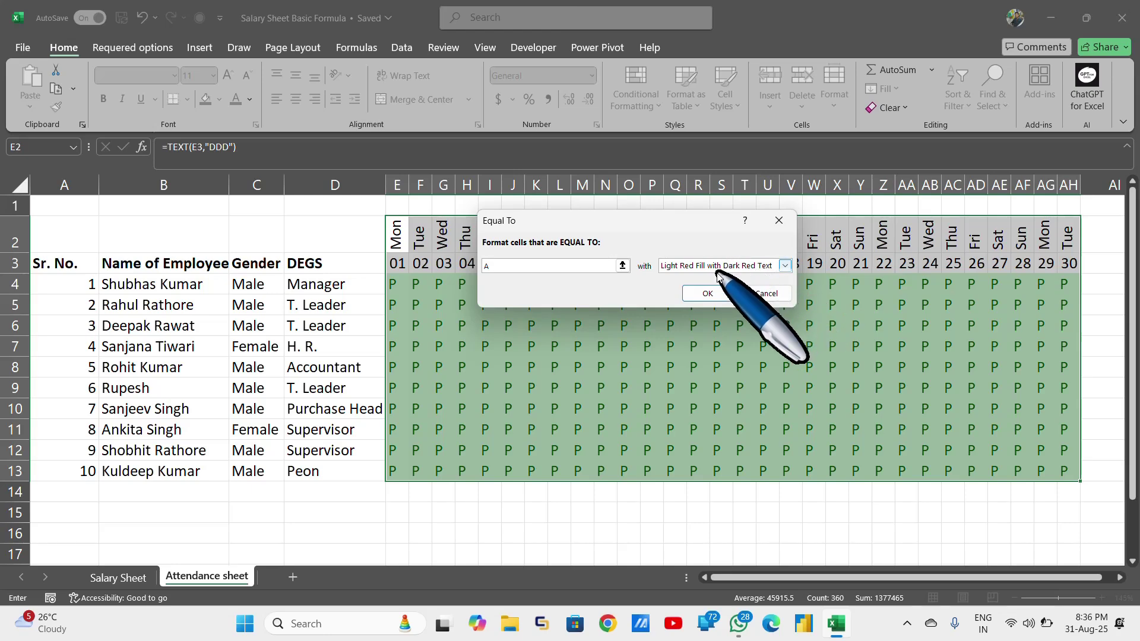
left_click(710, 292)
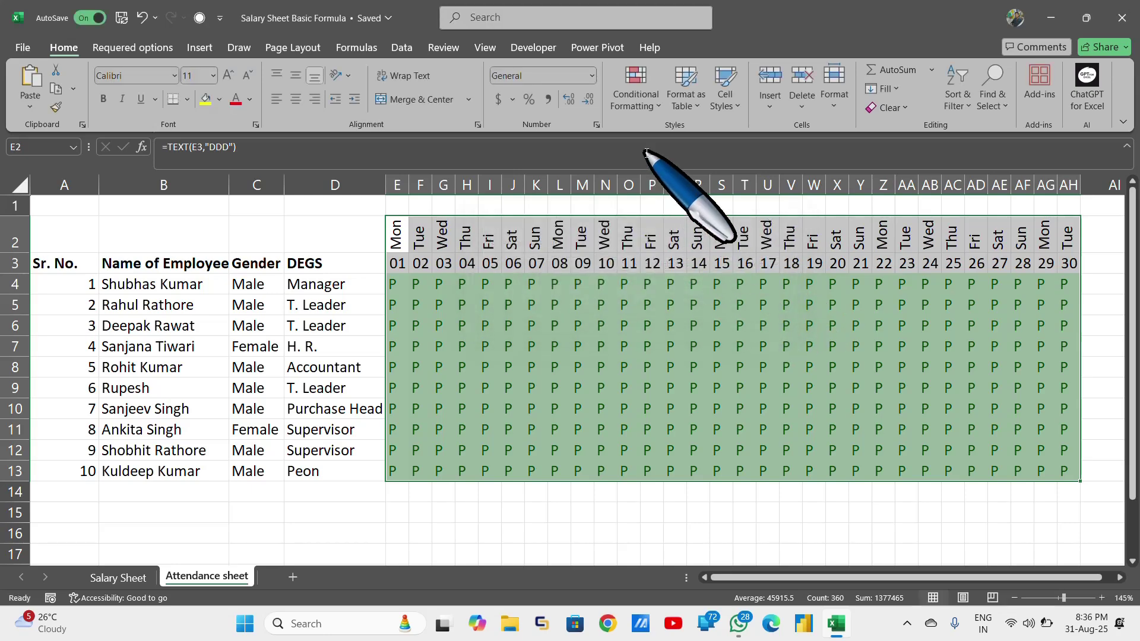
Step: Add an Equal To conditional formatting rule to E2:AH13 for SL, using Light Red Fill with Dark Red Text
left_click(651, 98)
mouse_move(673, 145)
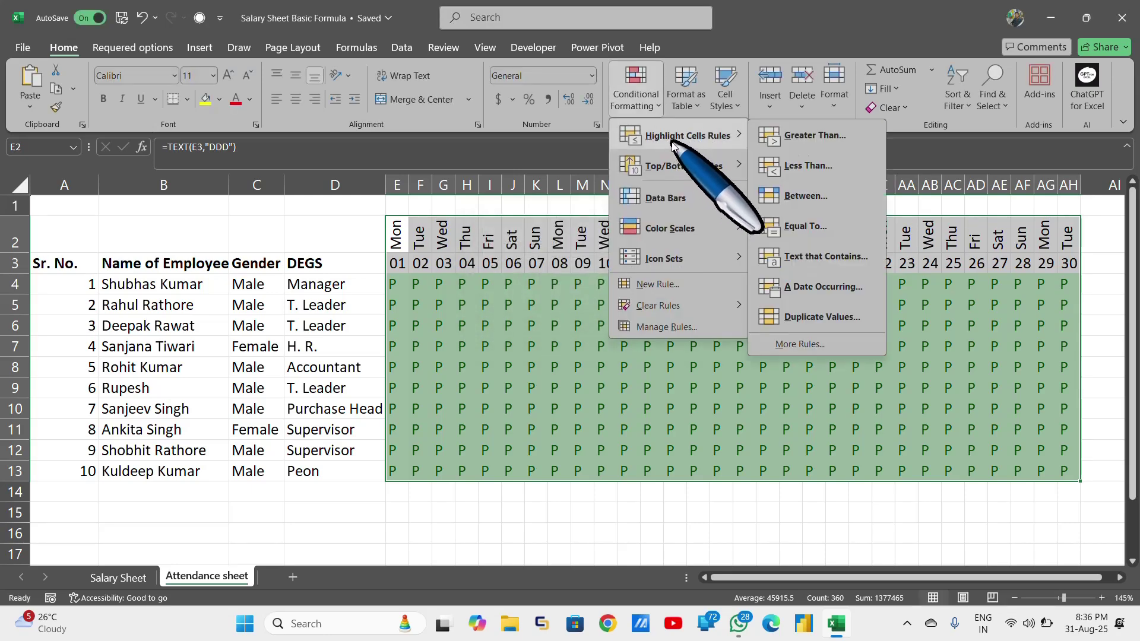
left_click(809, 225)
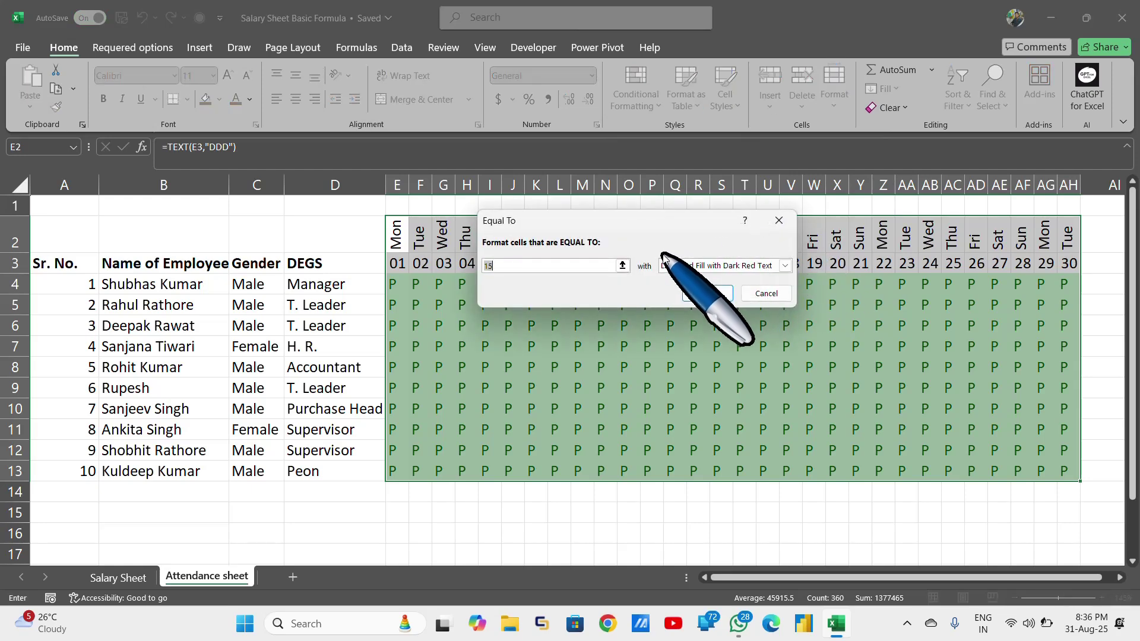
type("SL")
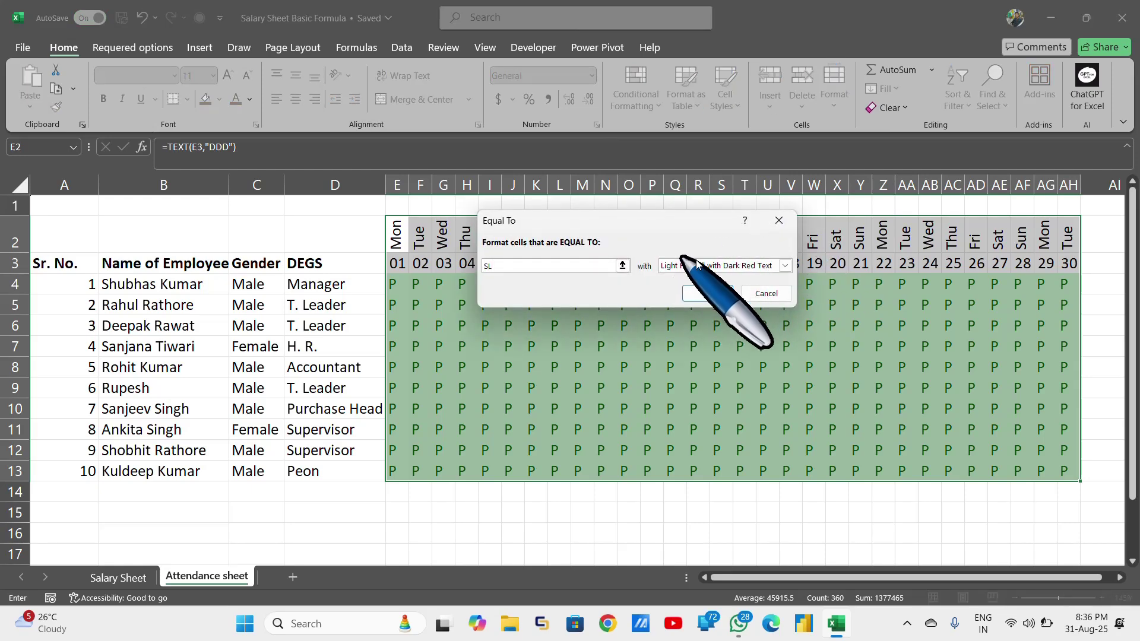
left_click(785, 266)
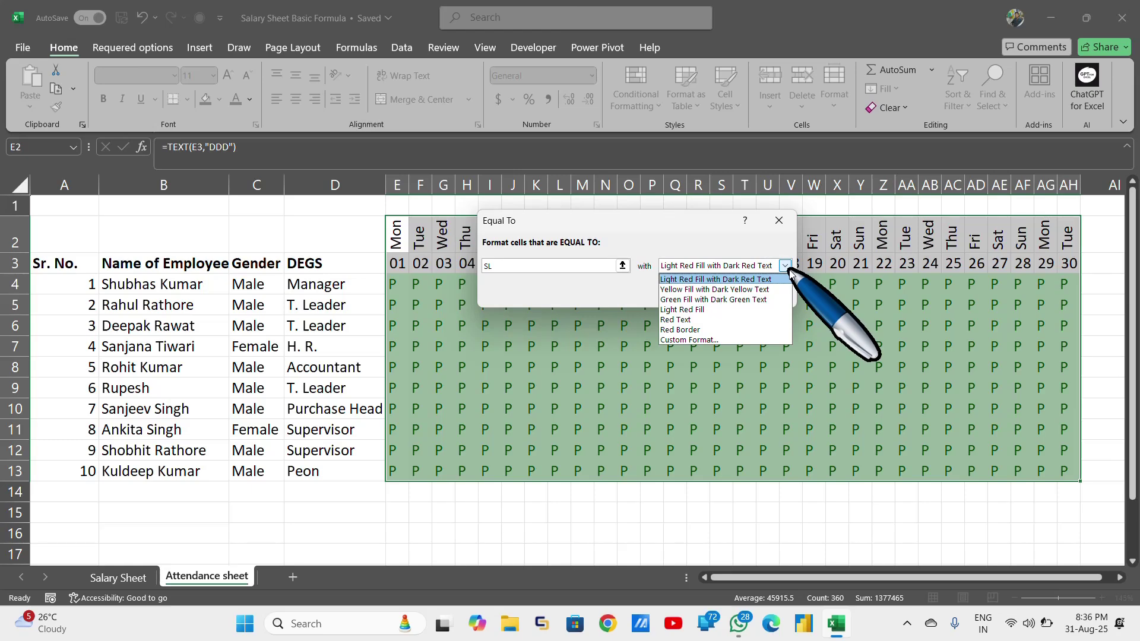
left_click(740, 290)
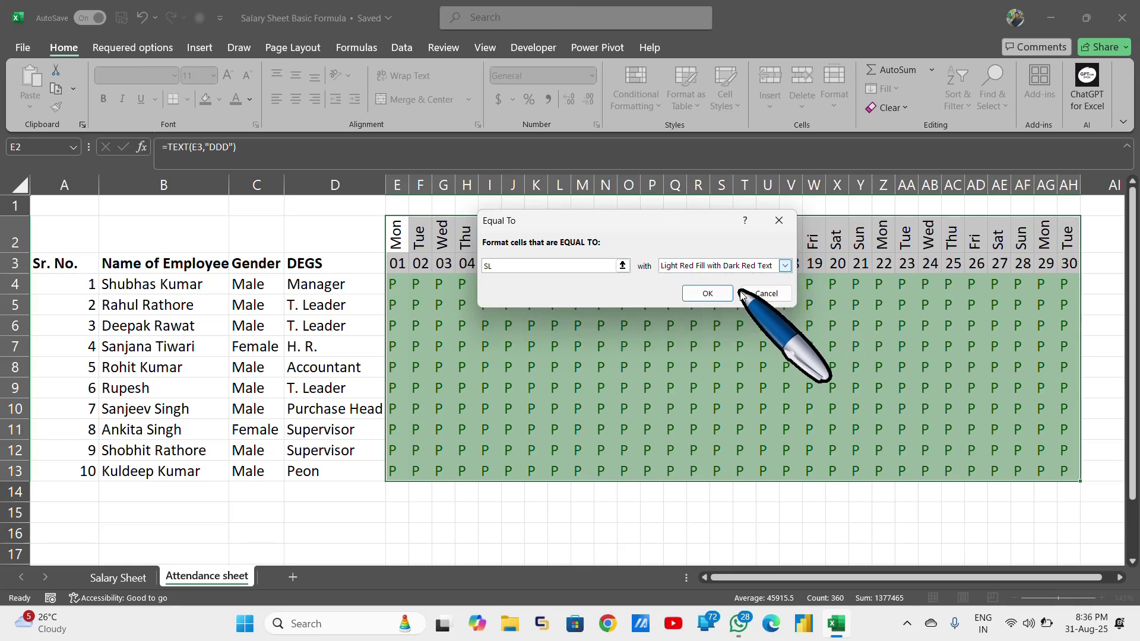
left_click(699, 299)
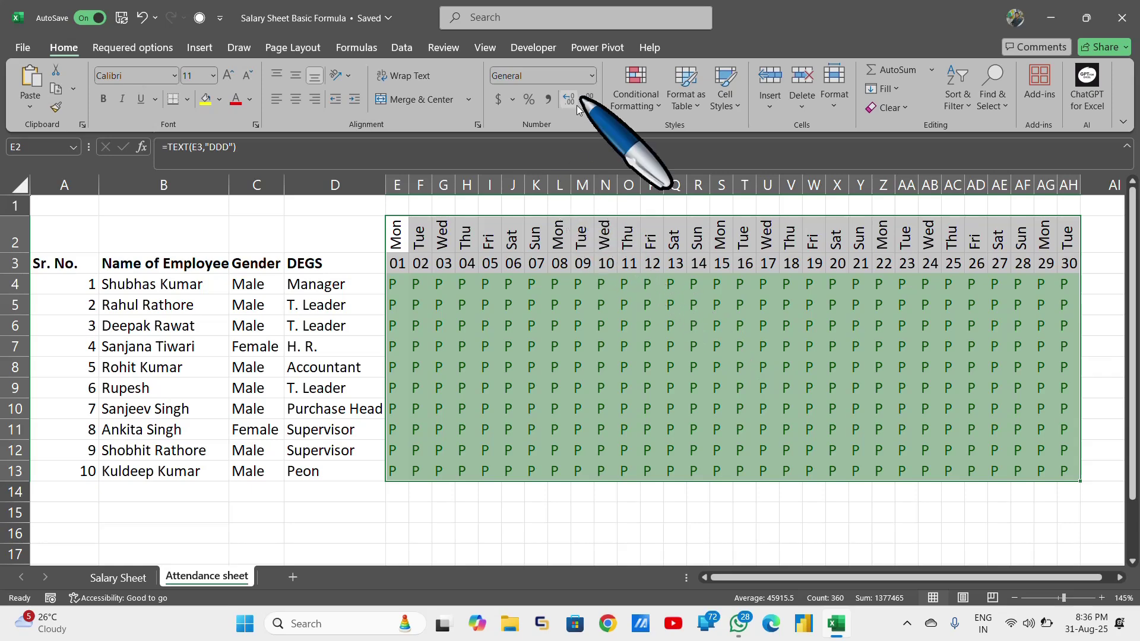
Step: Start a new formula-based conditional formatting rule for E2:AH13 with the formula =E$2="SUN"
left_click(636, 105)
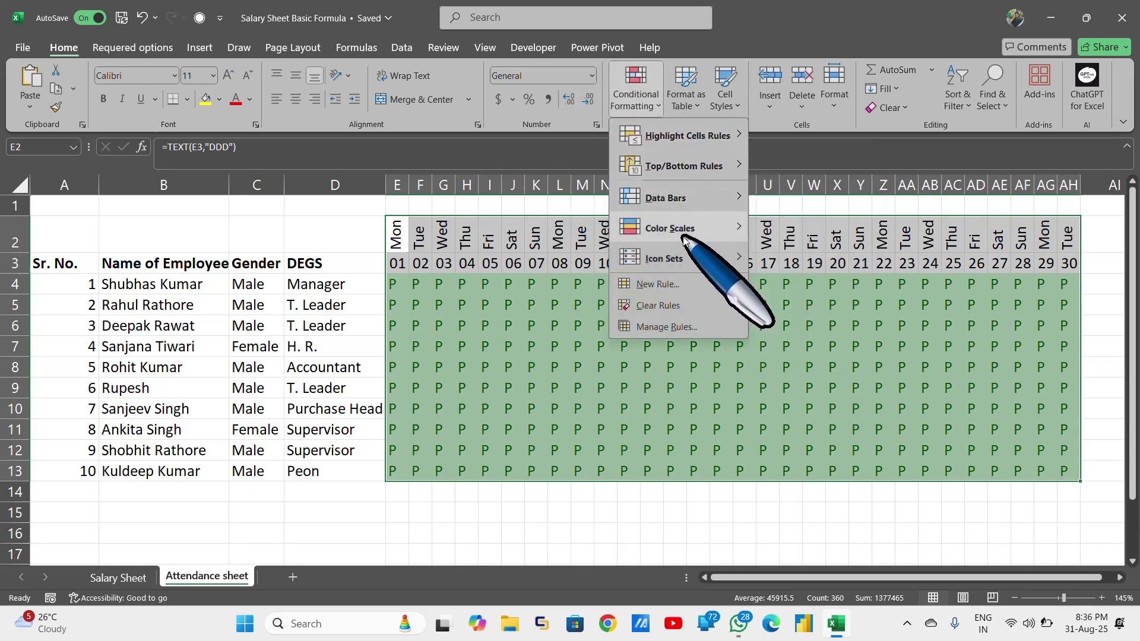
left_click(444, 346)
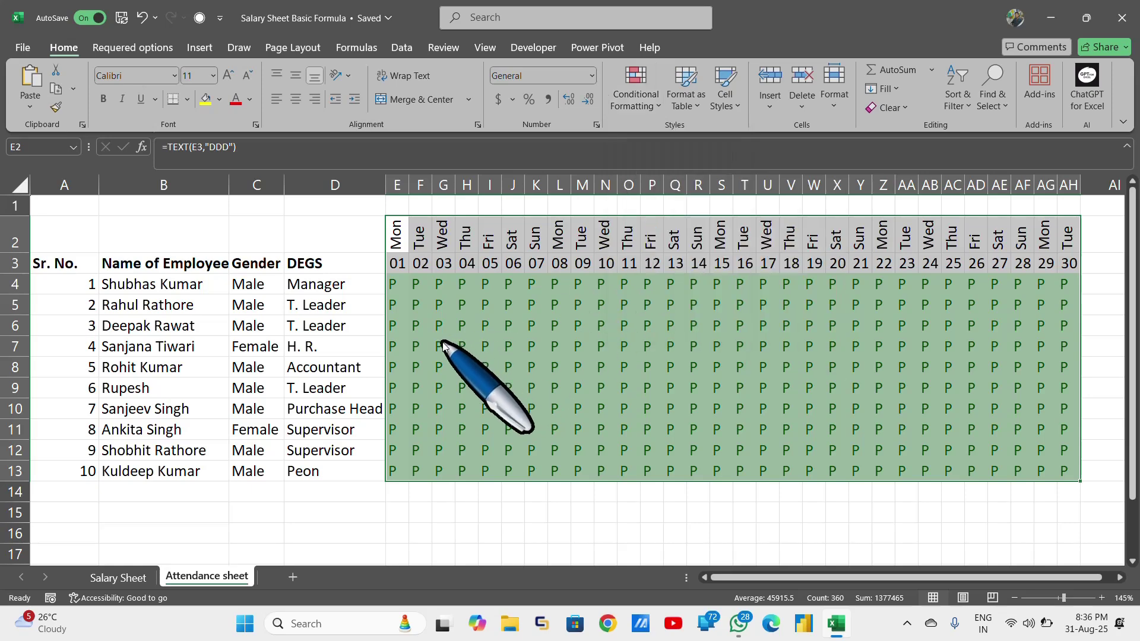
left_click(633, 104)
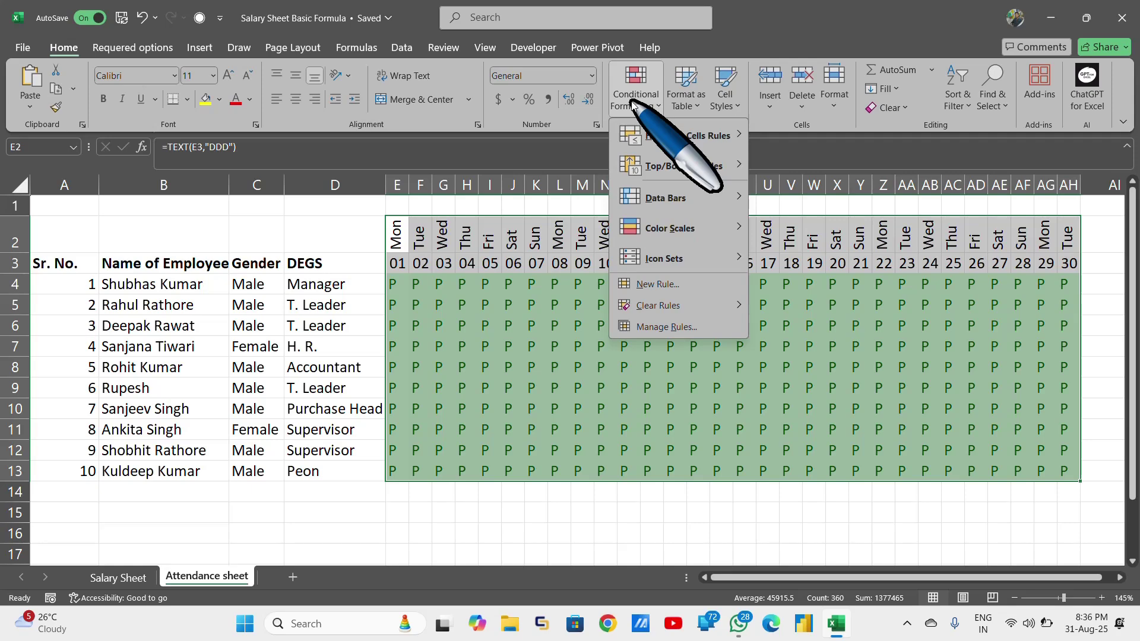
mouse_move(655, 304)
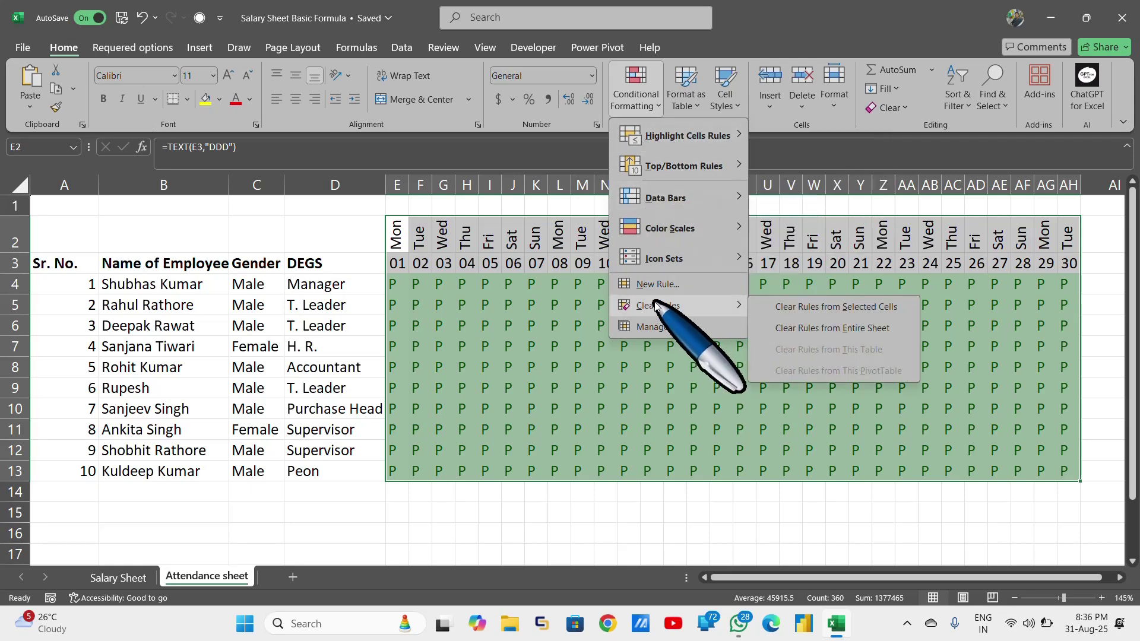
left_click(659, 284)
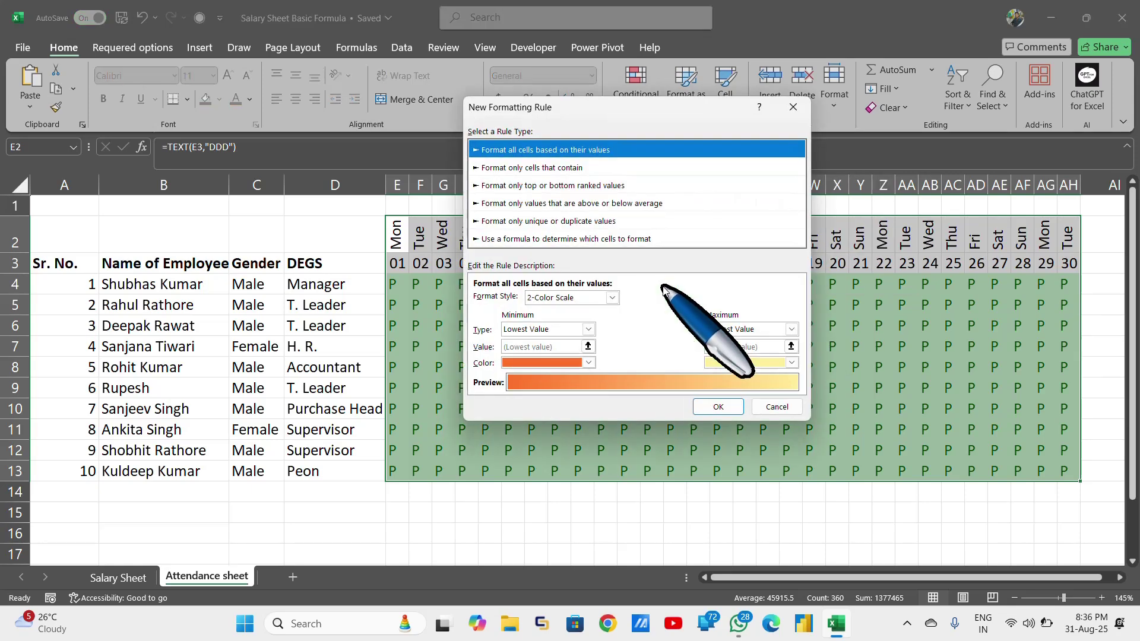
left_click(536, 238)
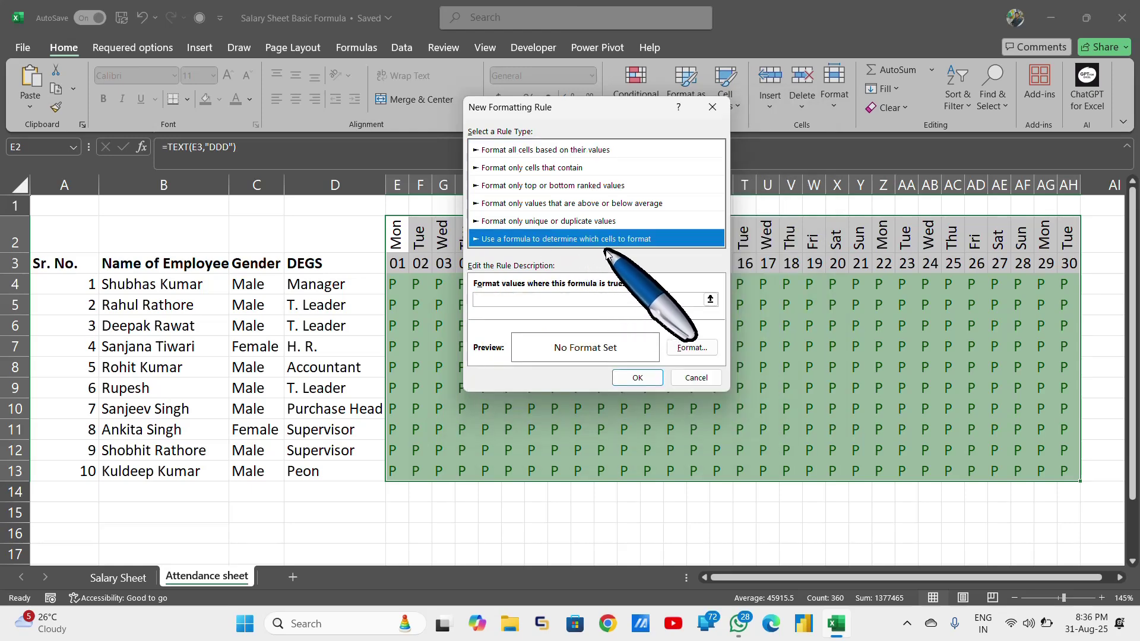
left_click(564, 300)
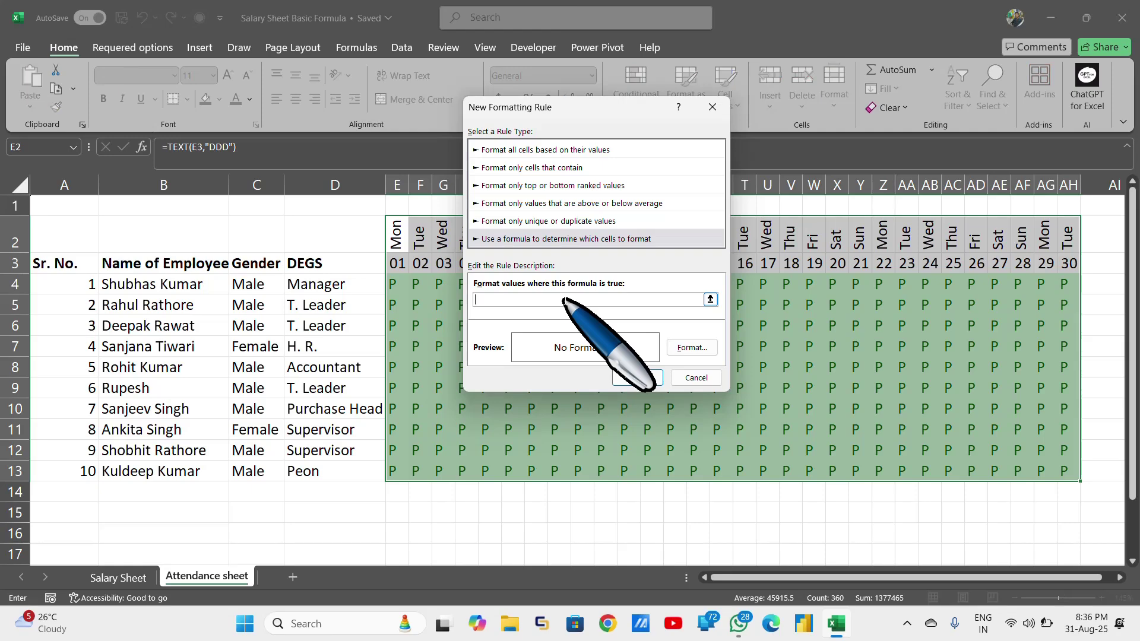
left_click(396, 230)
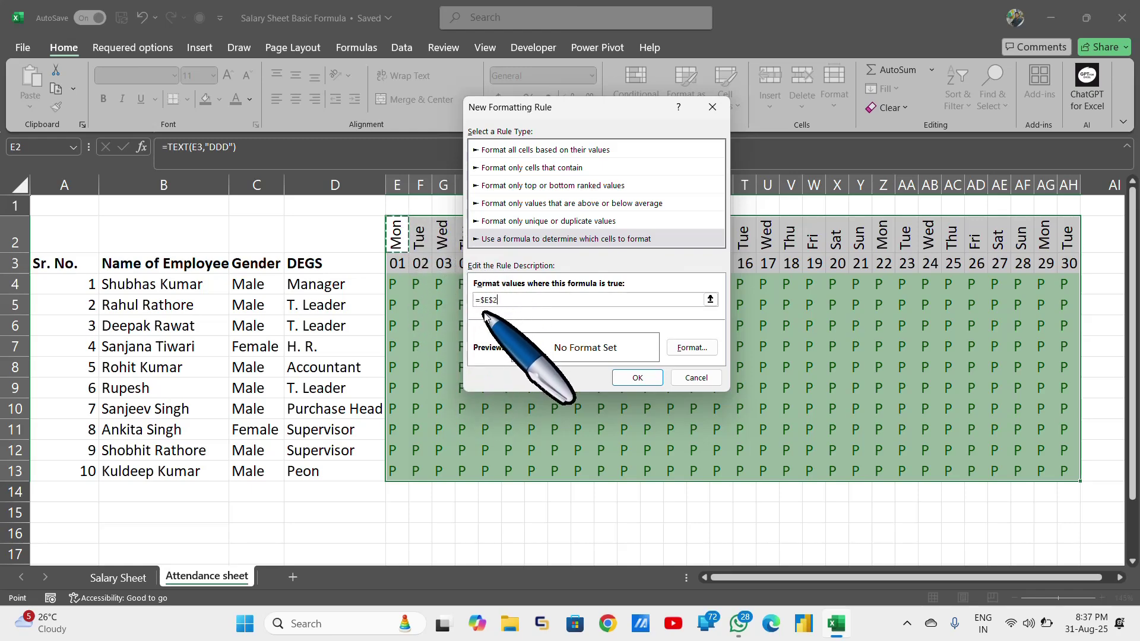
key("F2")
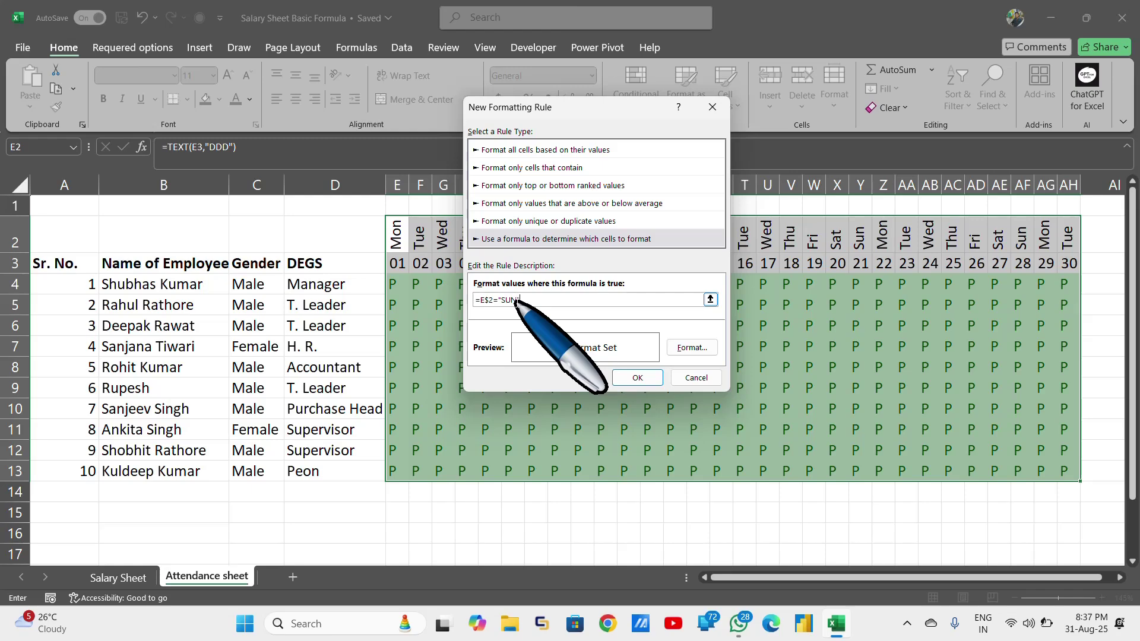
Step: Give the Sunday rule a solid red fill and apply it to the attendance range
left_click(681, 350)
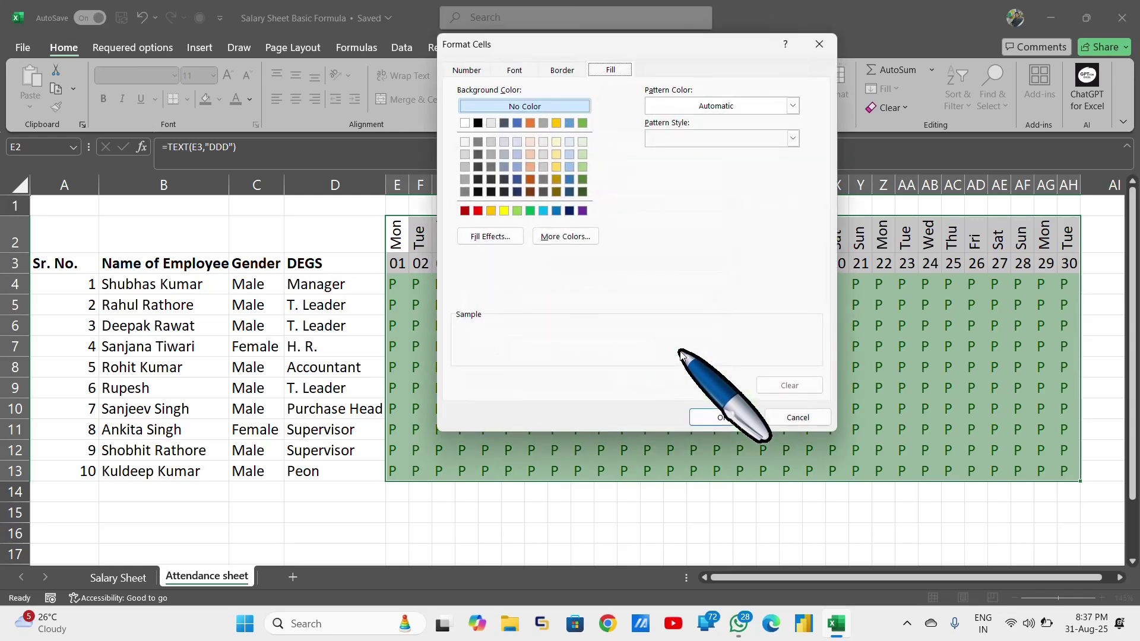
left_click(478, 211)
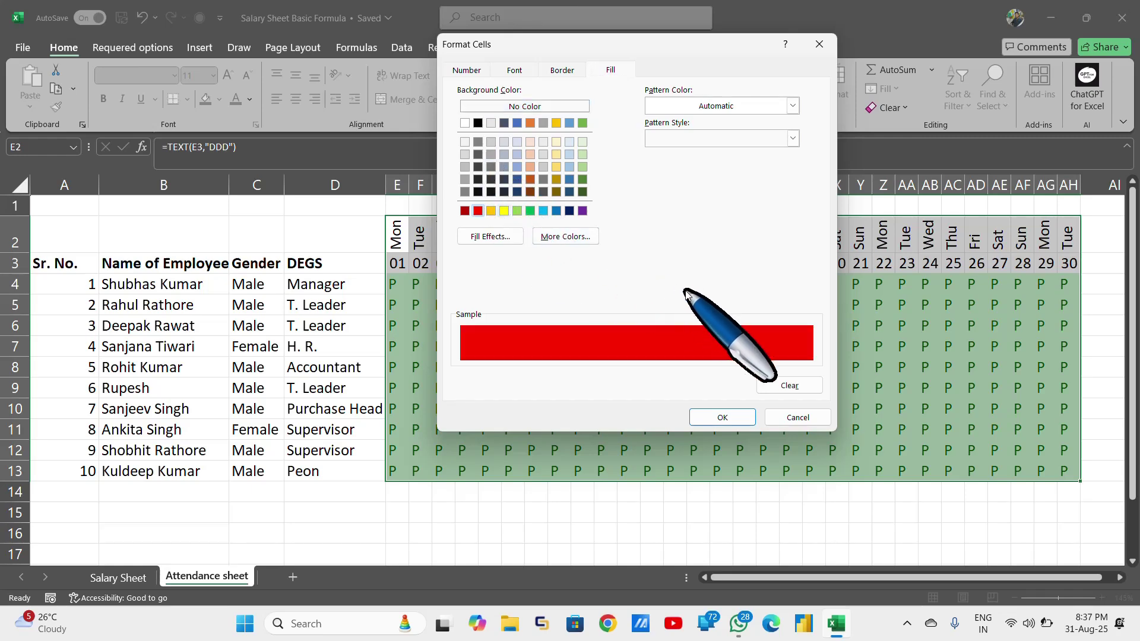
left_click(739, 420)
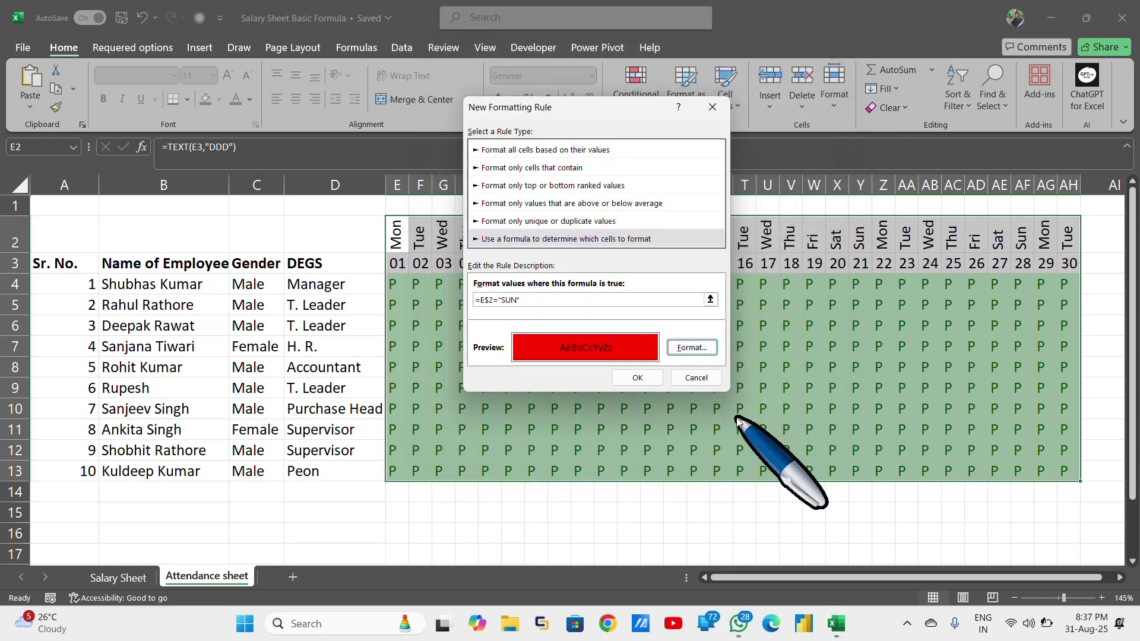
left_click(637, 378)
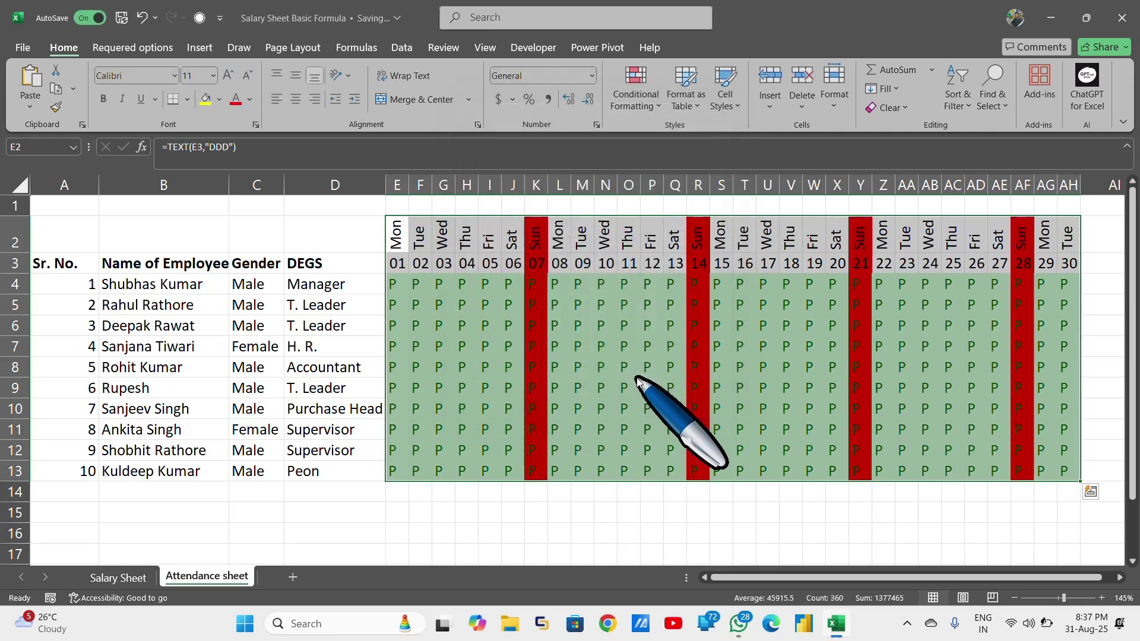
Step: Choose W.OFF from the list in K4 for Sunday 07 and fill it down to K13
scroll(637, 378, "right", 3)
scroll(637, 378, "left", 2)
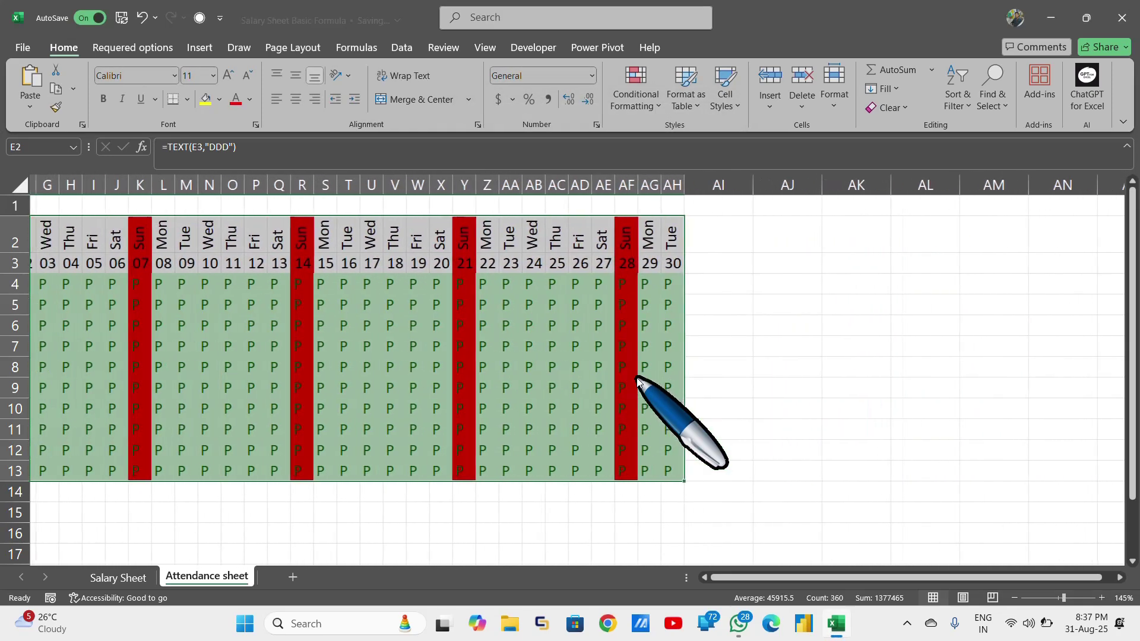
scroll(637, 381, "left", 3)
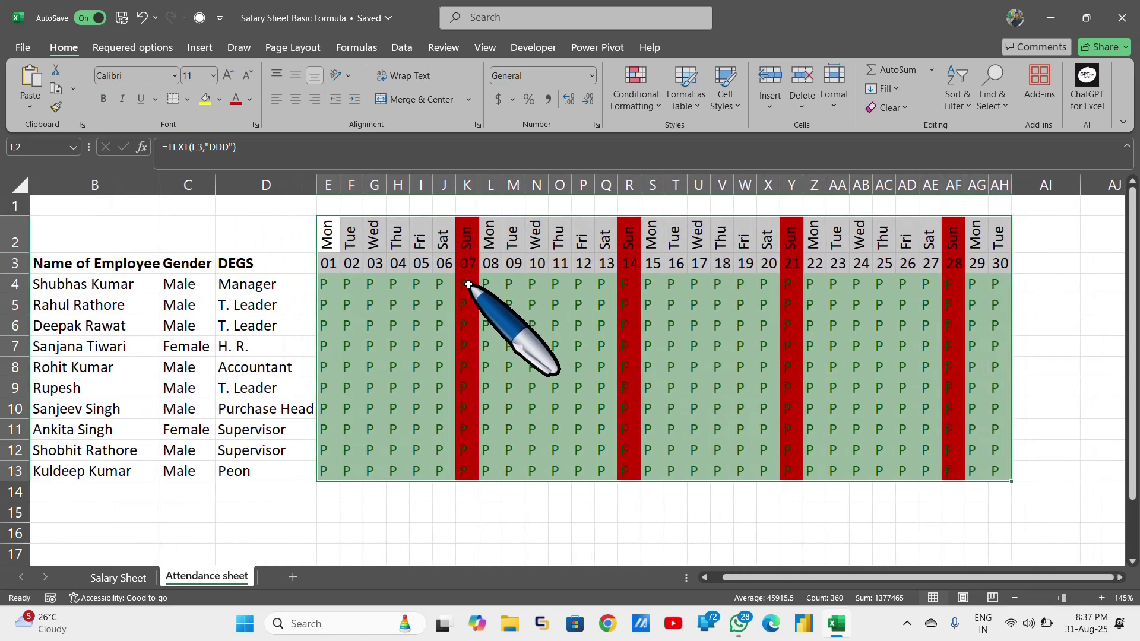
left_click(468, 284)
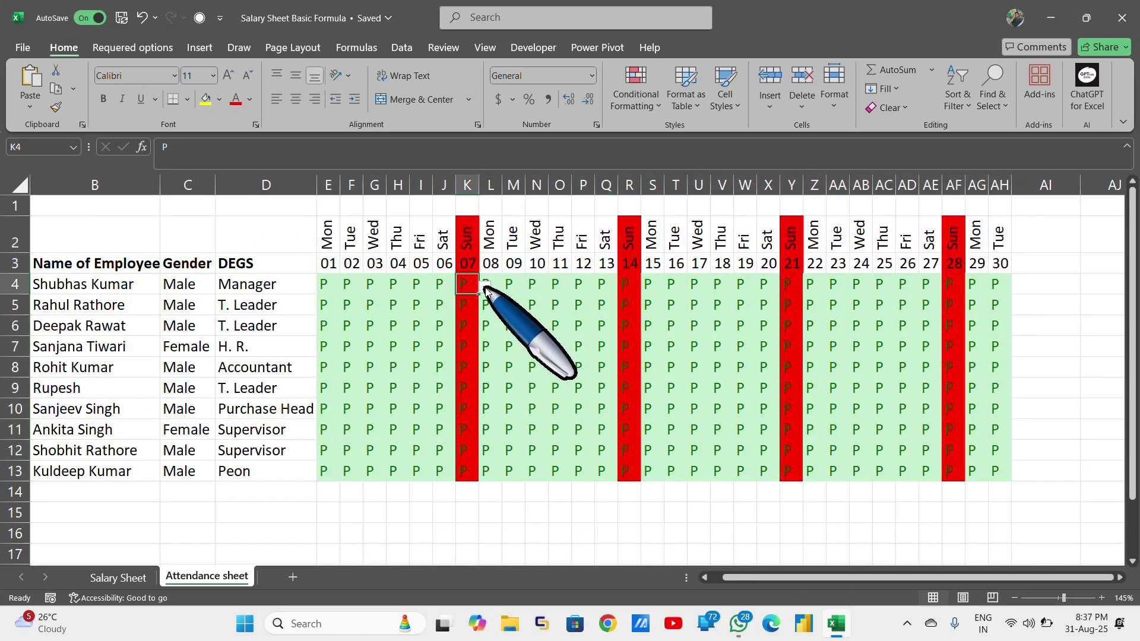
left_click(486, 286)
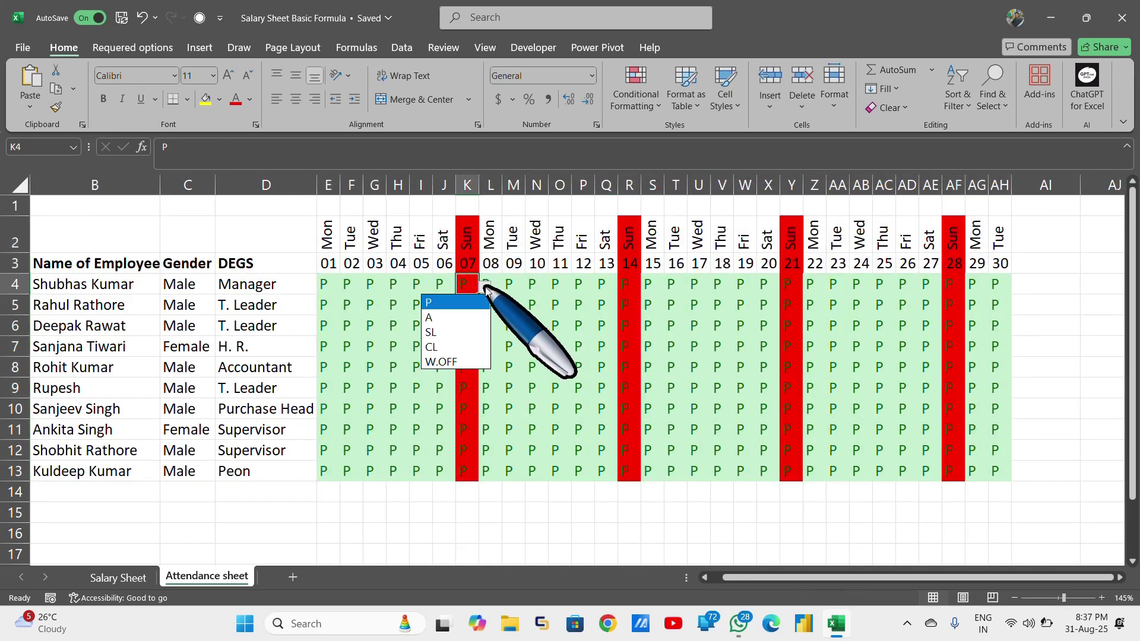
left_click(469, 362)
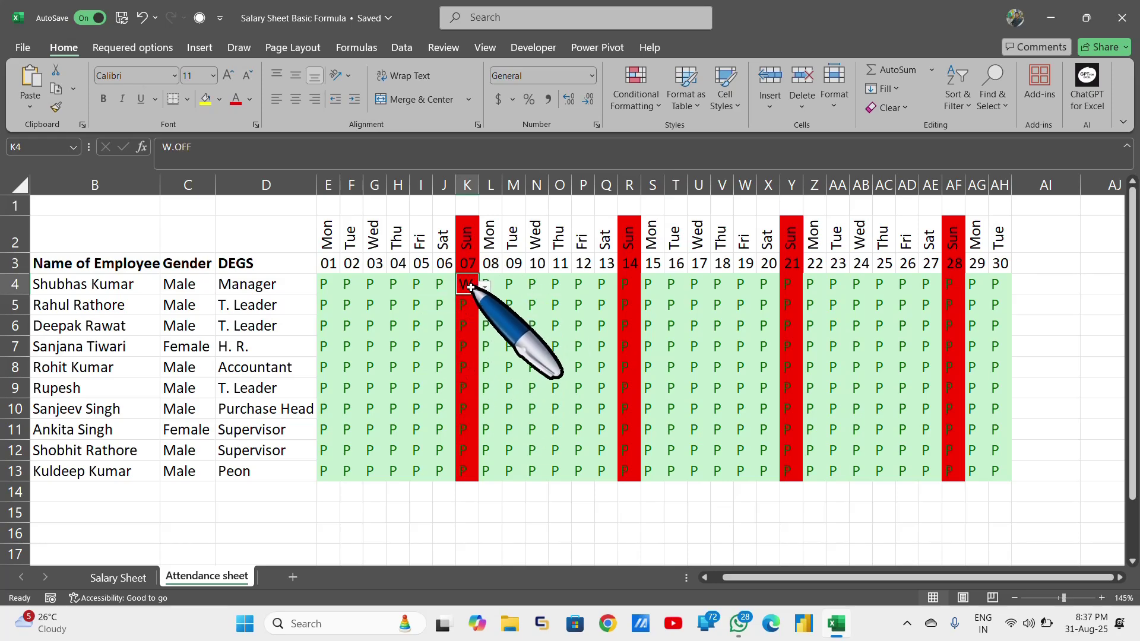
left_click_drag(470, 287, 475, 476)
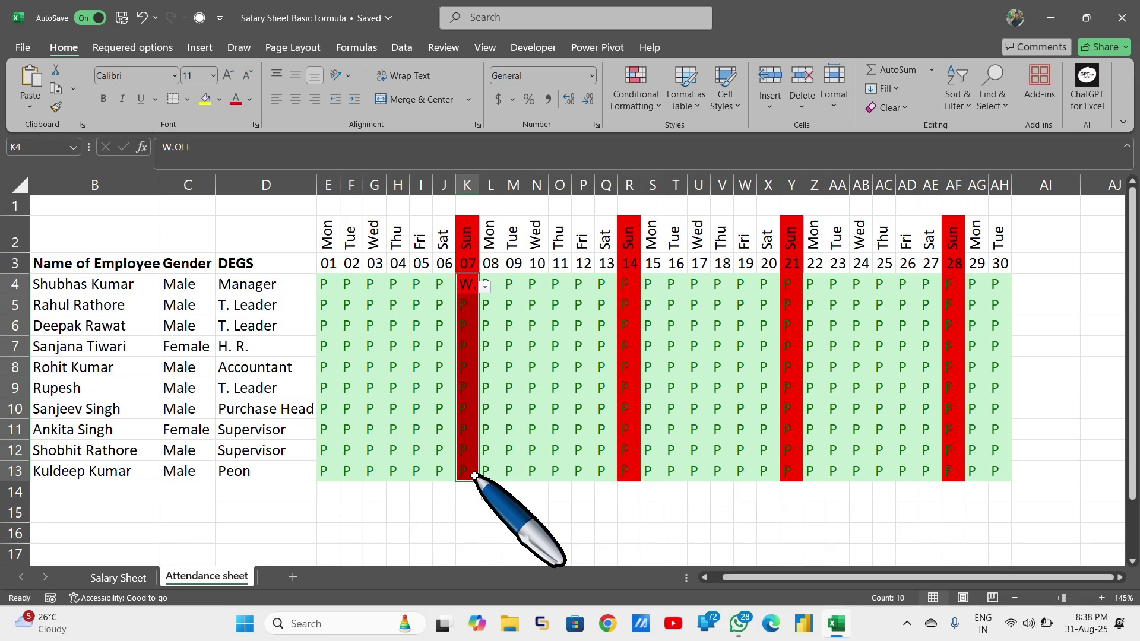
key("ctrl+d")
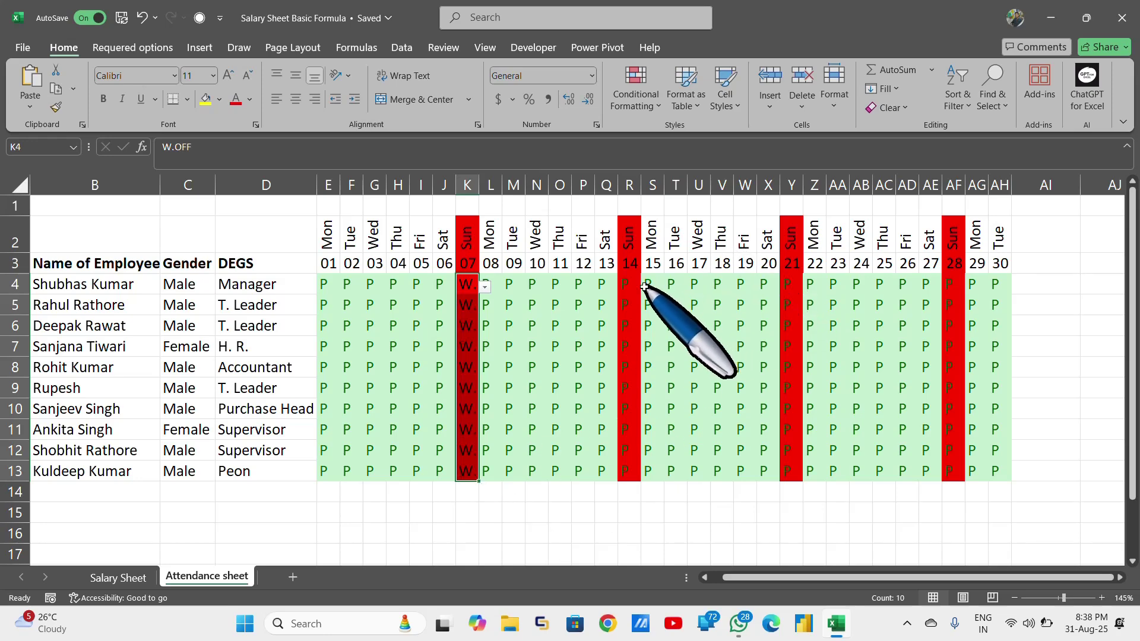
Step: Choose W.OFF from the list in R4 for Sunday 14 and fill it down to R13
left_click(631, 285)
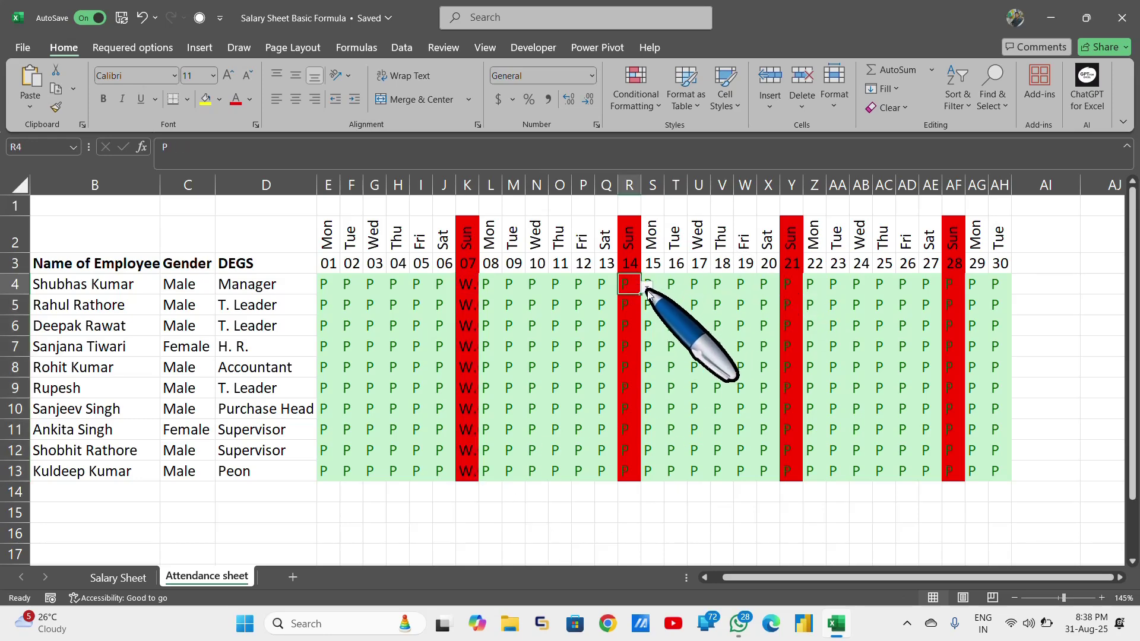
left_click(647, 289)
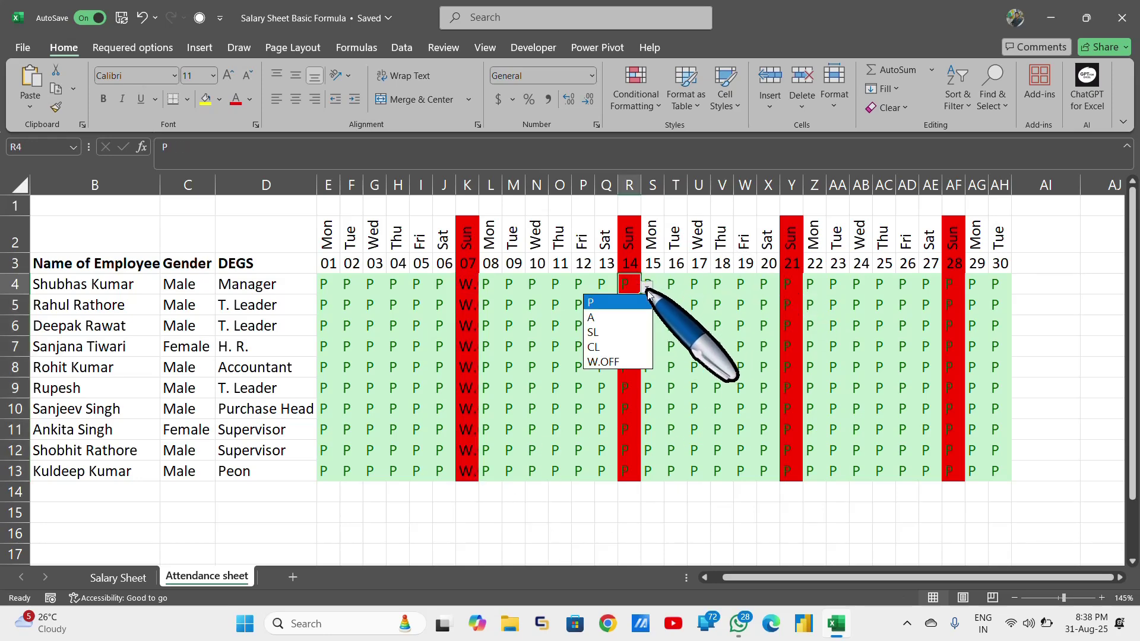
left_click(635, 362)
left_click_drag(631, 285, 628, 479)
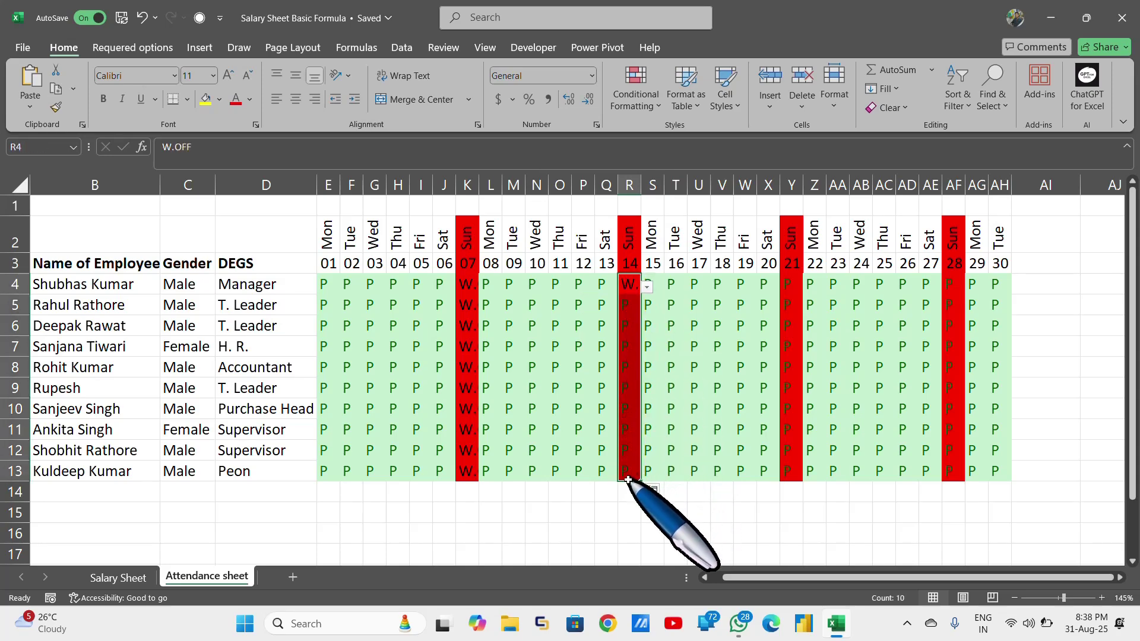
key("ctrl+d")
Step: Copy the W.OFF entries from R4:R13 into the Sunday 21 and Sunday 28 columns, starting at Y4 and AF4
key("ctrl+c")
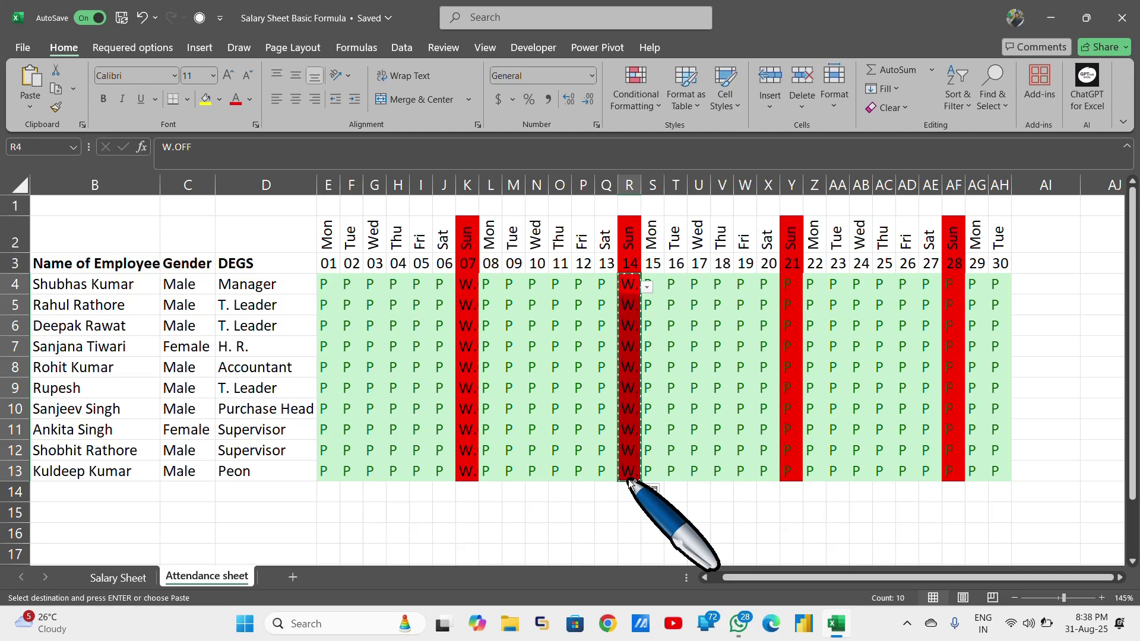
left_click(792, 284)
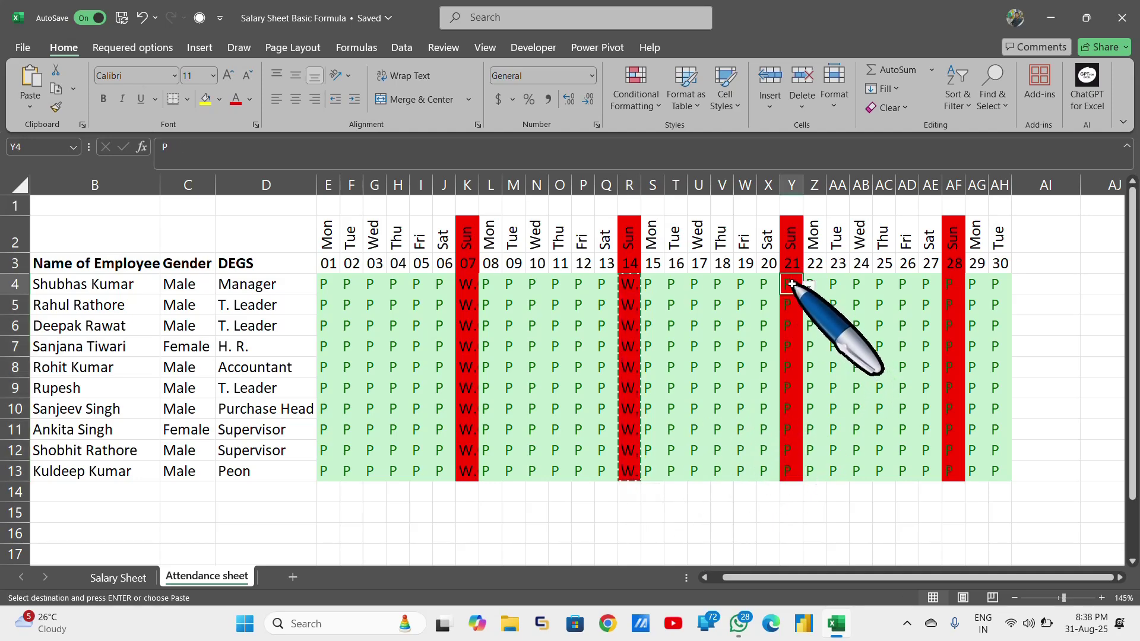
key("Return")
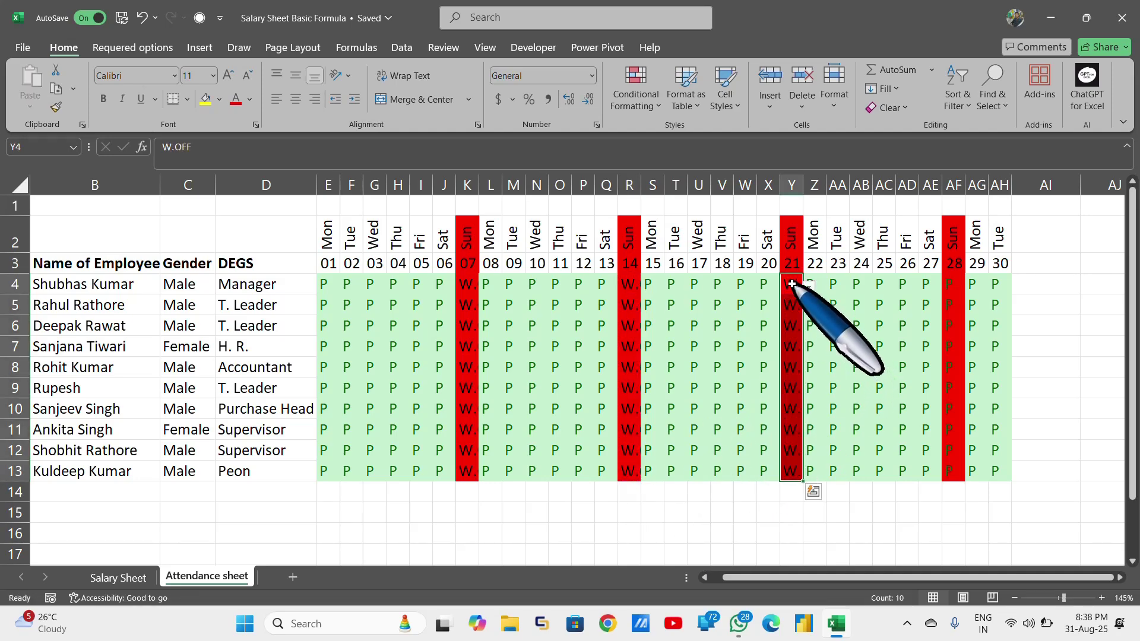
key("ctrl+c")
left_click(953, 279)
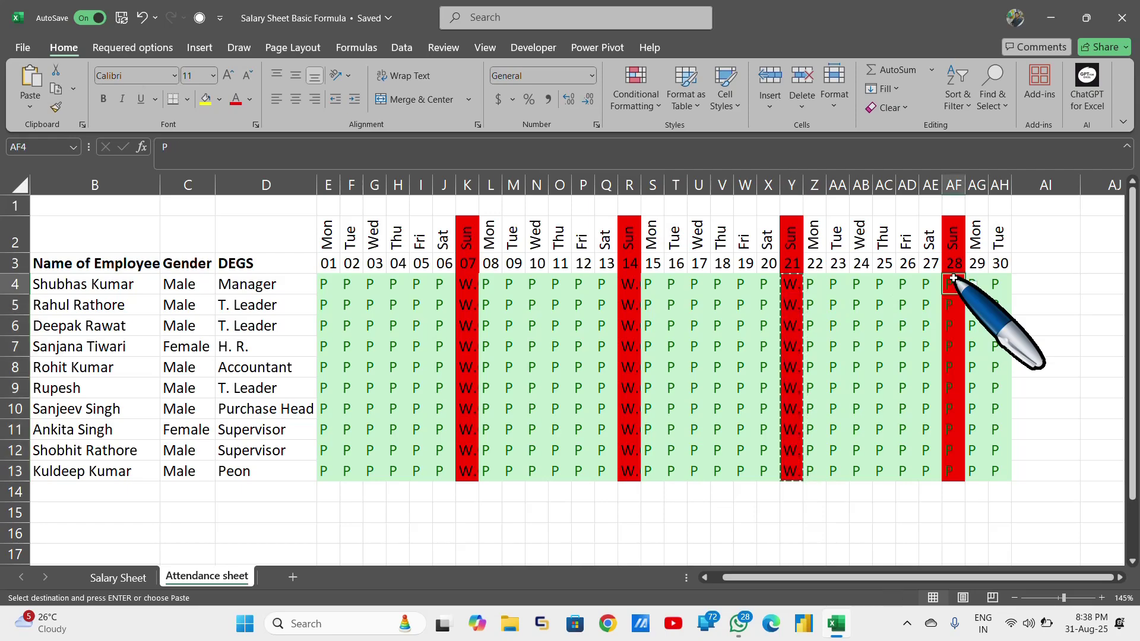
key("Return")
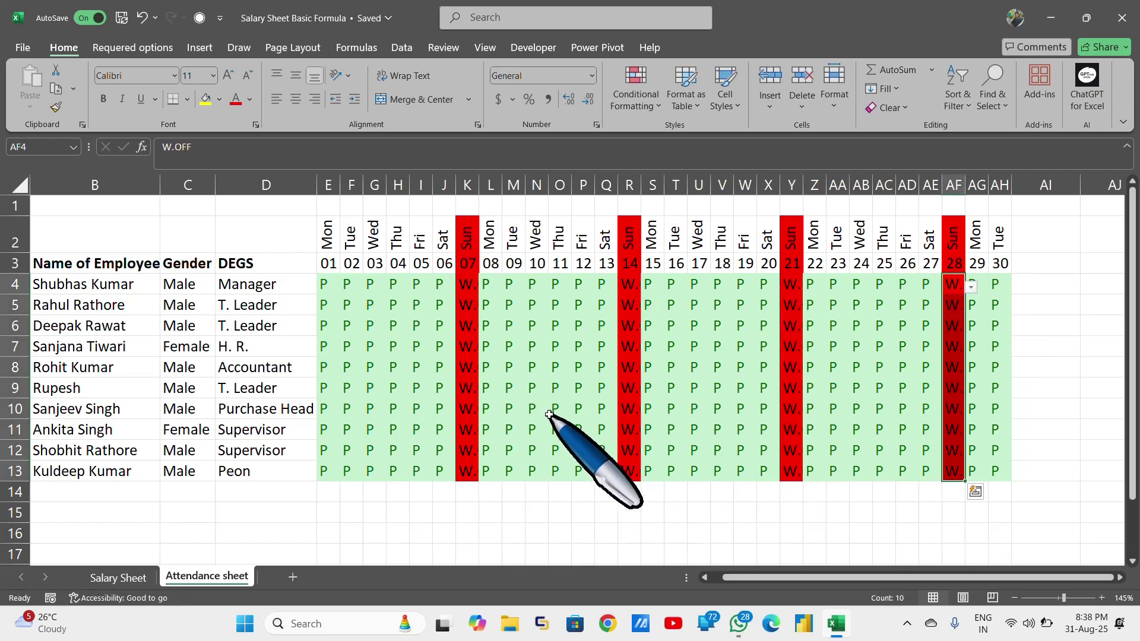
scroll(522, 380, "left", 2)
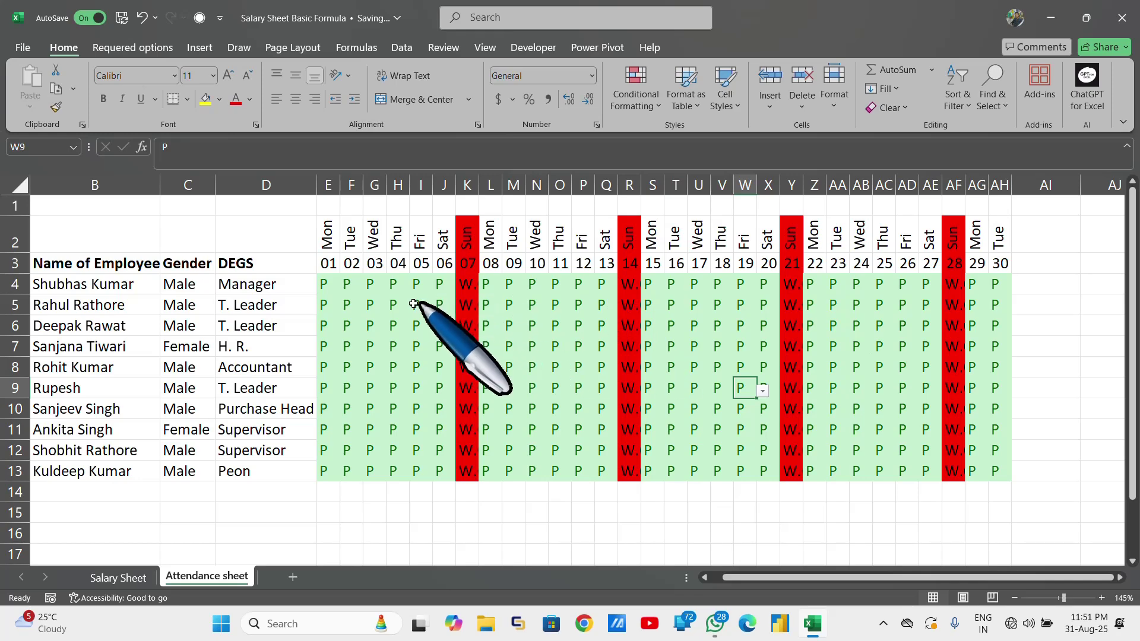
Step: Choose A from the attendance lists in H5 and F9 to mark absences on dates 04 and 02
left_click(395, 303)
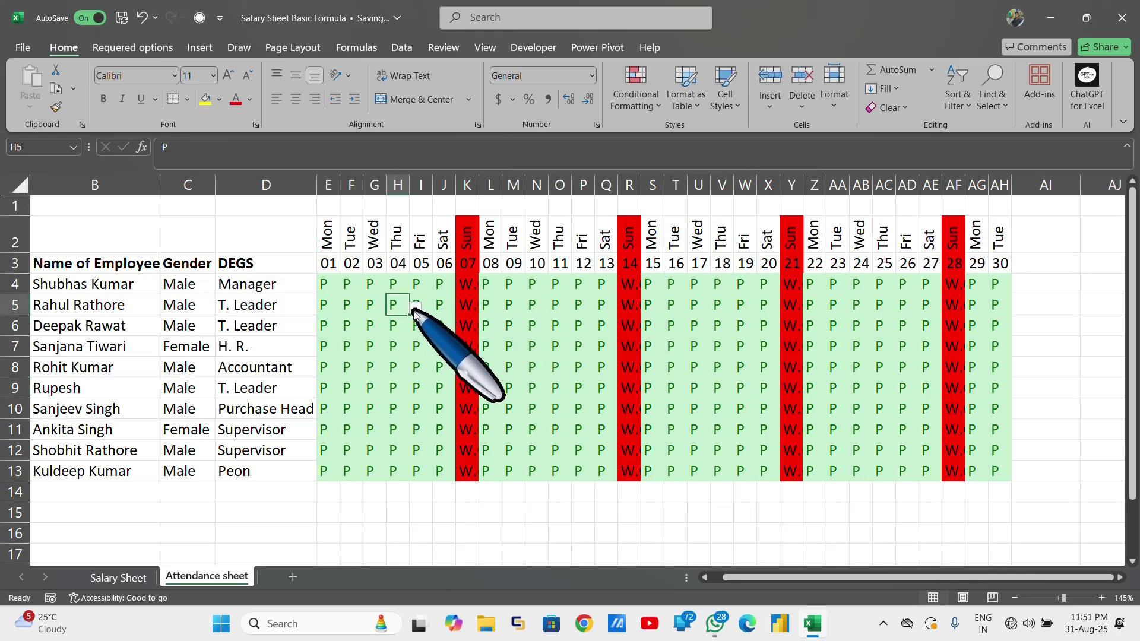
left_click(415, 308)
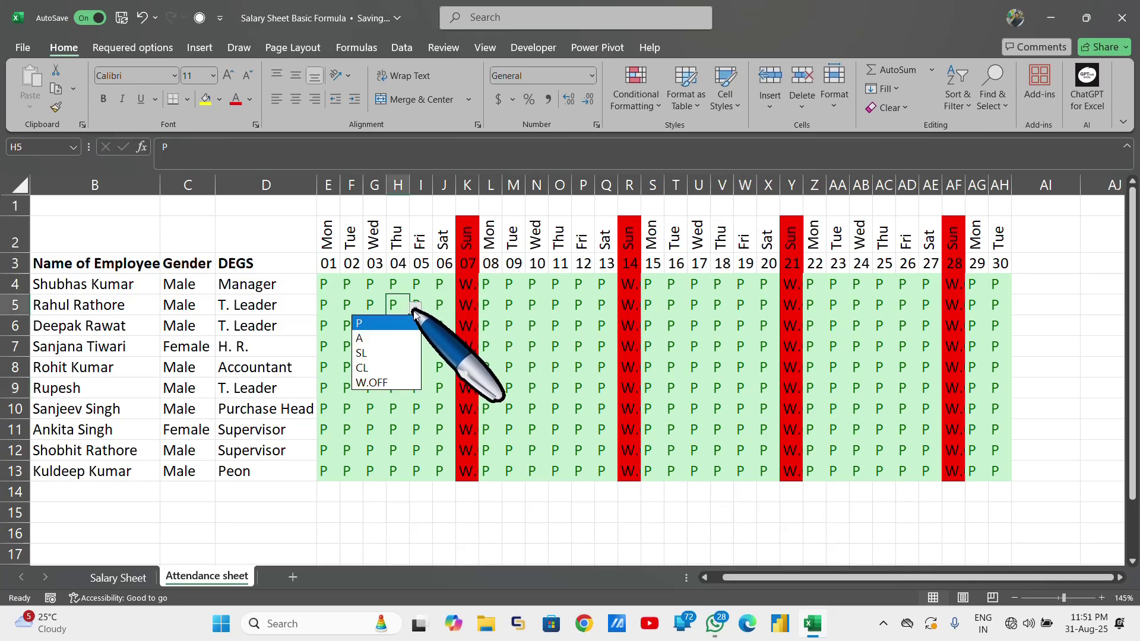
left_click(390, 340)
left_click(350, 387)
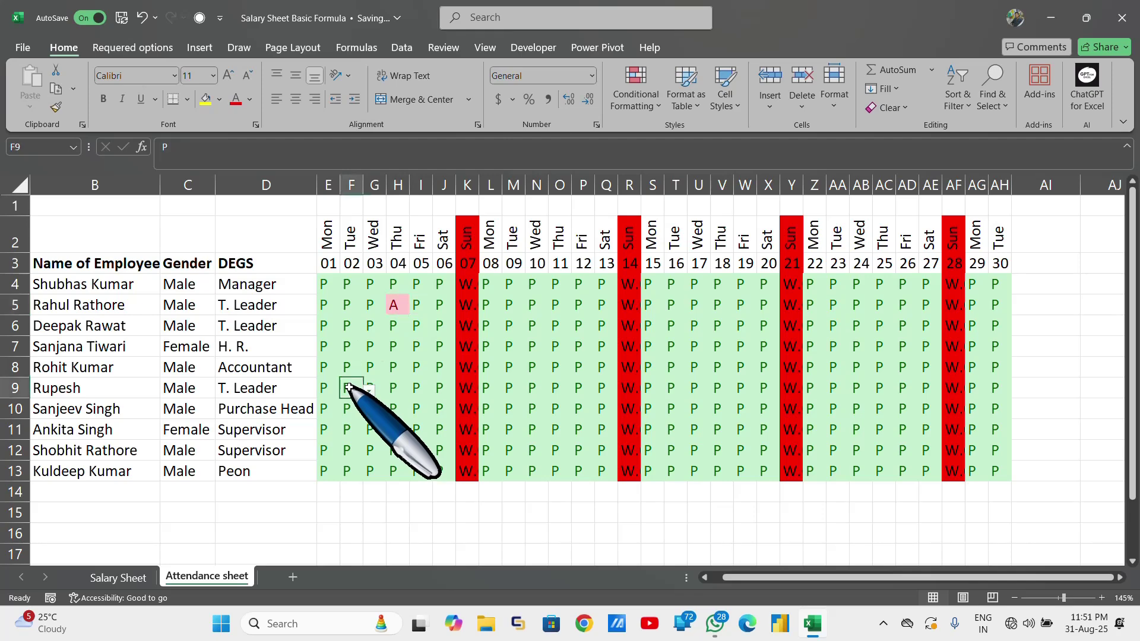
left_click_drag(349, 387, 369, 392)
left_click(369, 391)
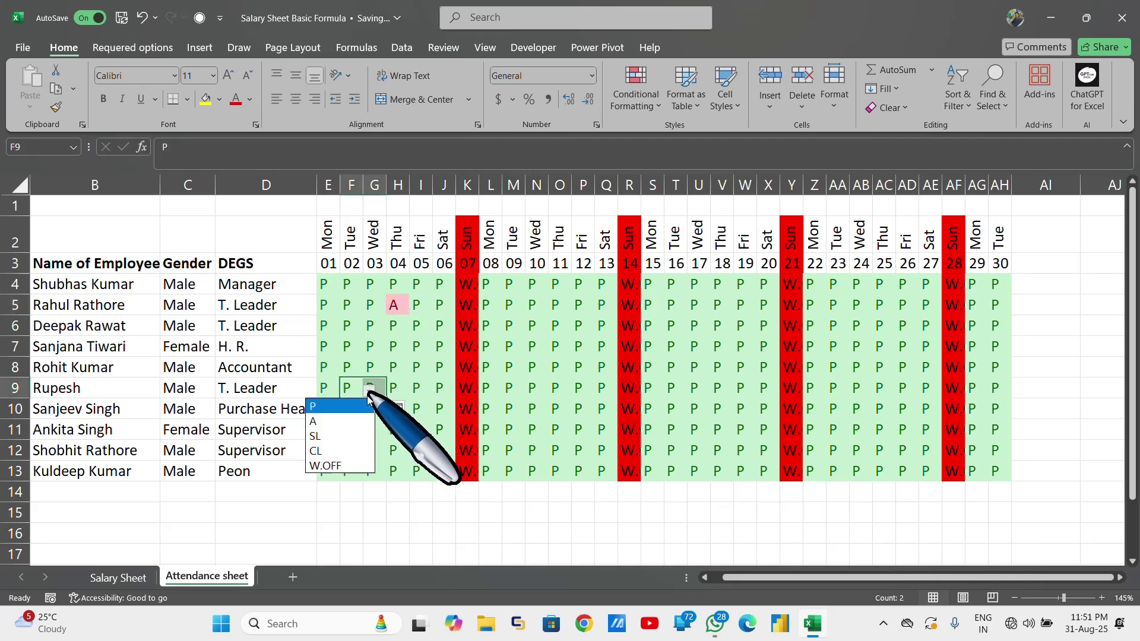
left_click(350, 421)
left_click(408, 422)
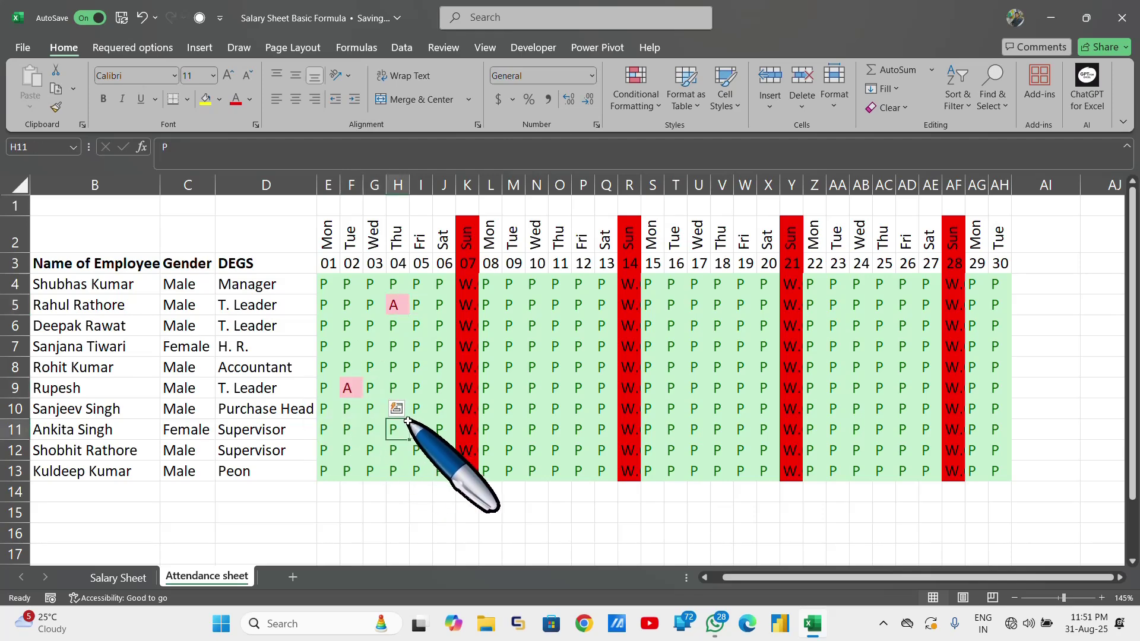
Step: Copy the A entry from H5 into M8, U6, U11, AC9 and AB5 to mark more absences
left_click(393, 305)
key("ctrl+c")
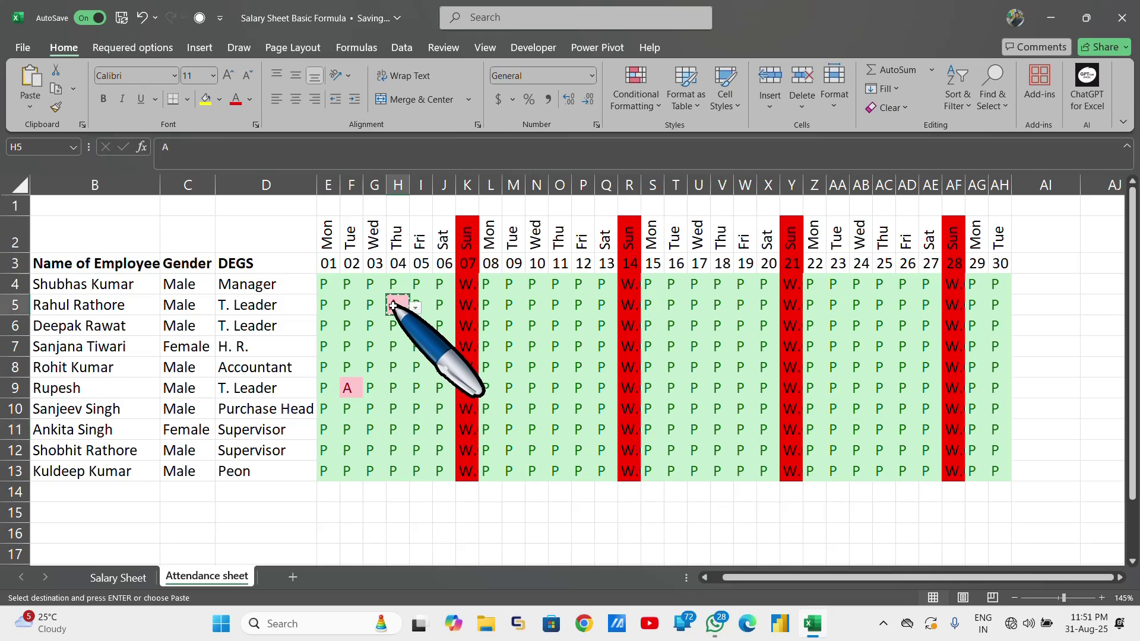
left_click(514, 366)
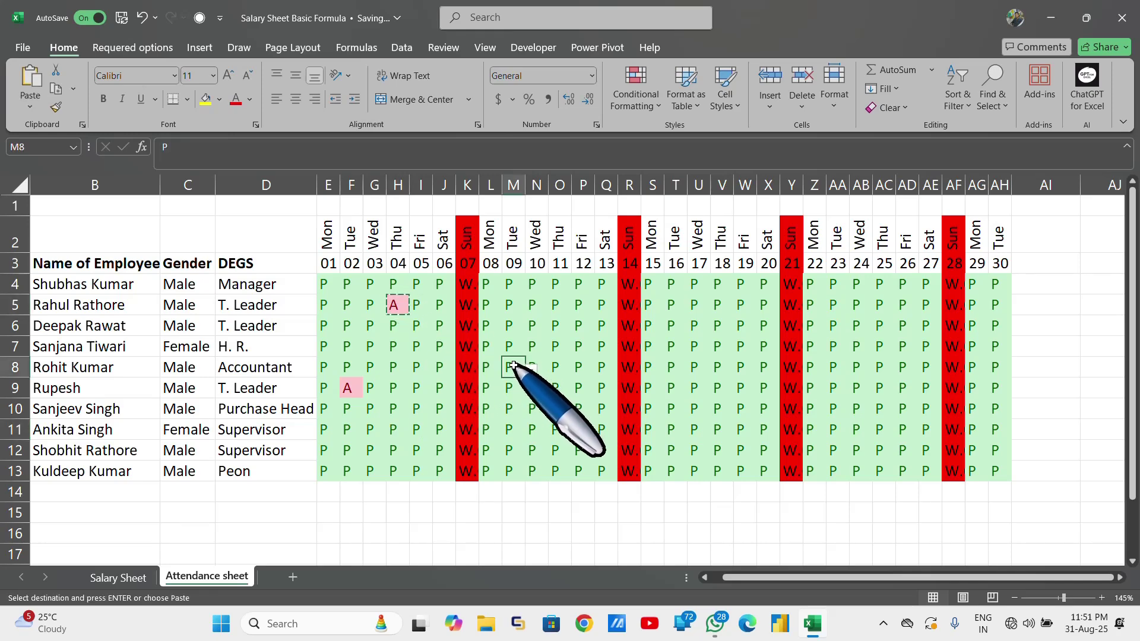
key("ctrl+v")
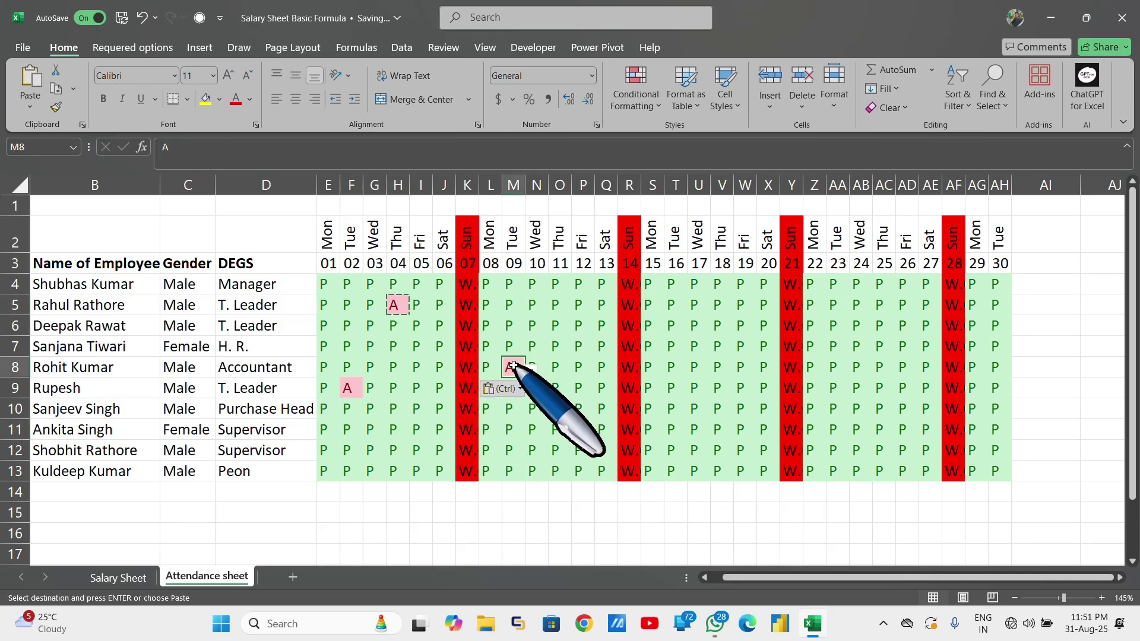
left_click(694, 324)
key("ctrl+v")
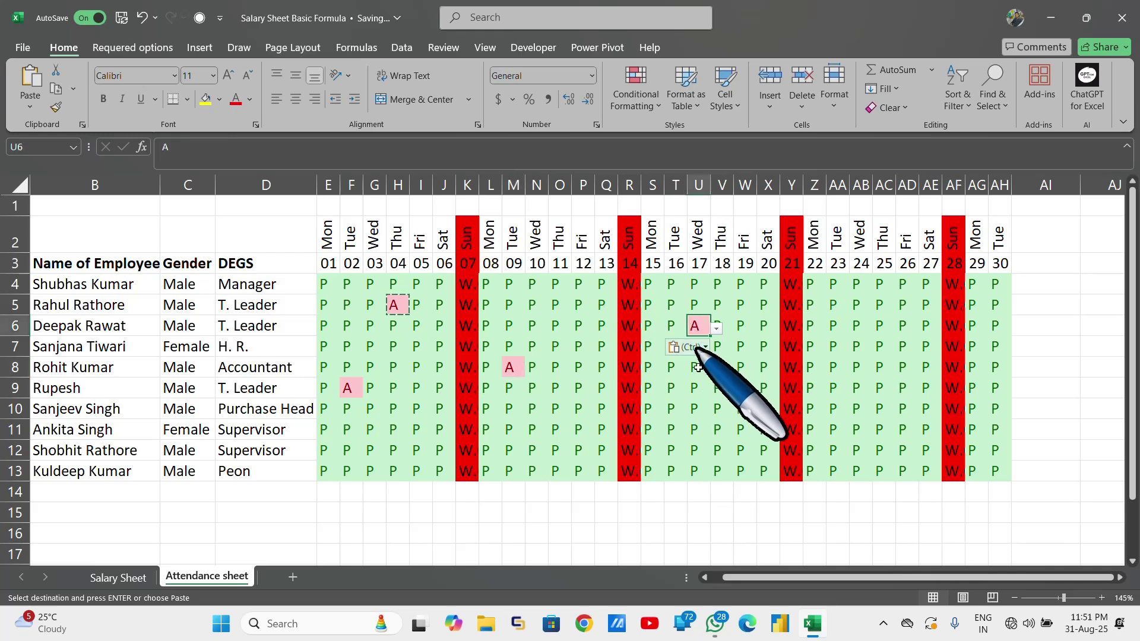
left_click(697, 431)
key("ctrl+v")
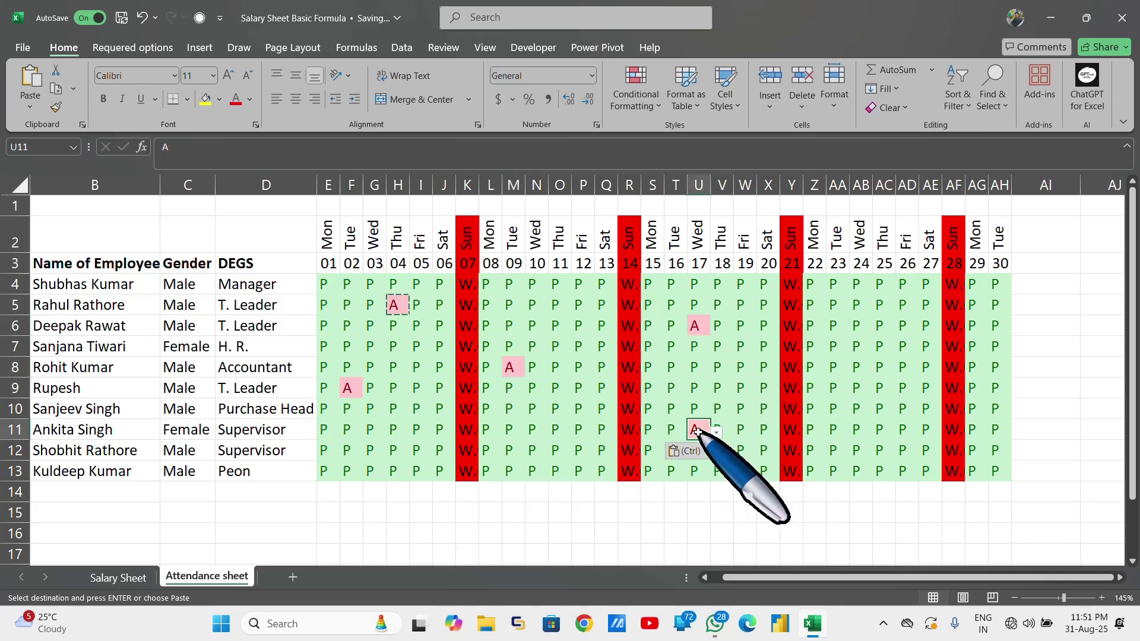
left_click(884, 389)
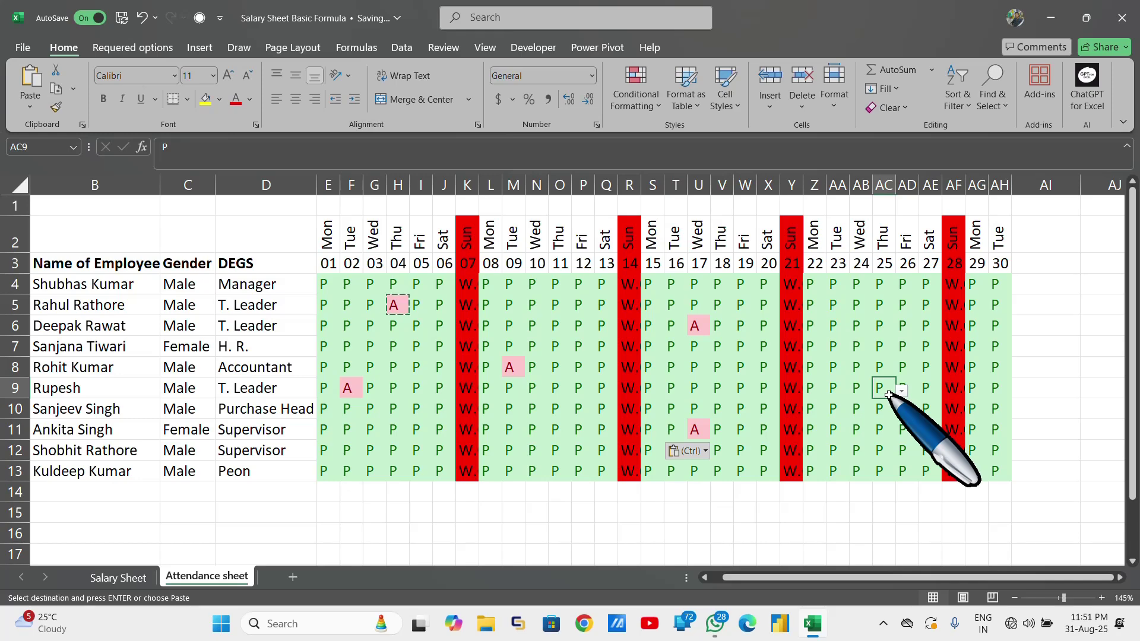
key("ctrl+v")
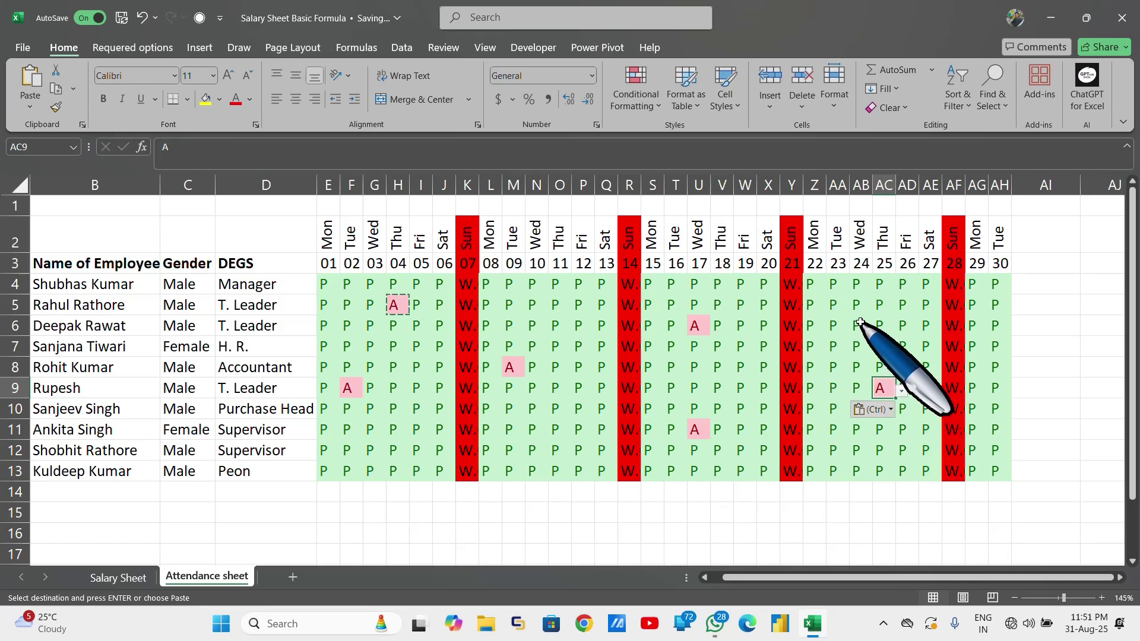
left_click(855, 305)
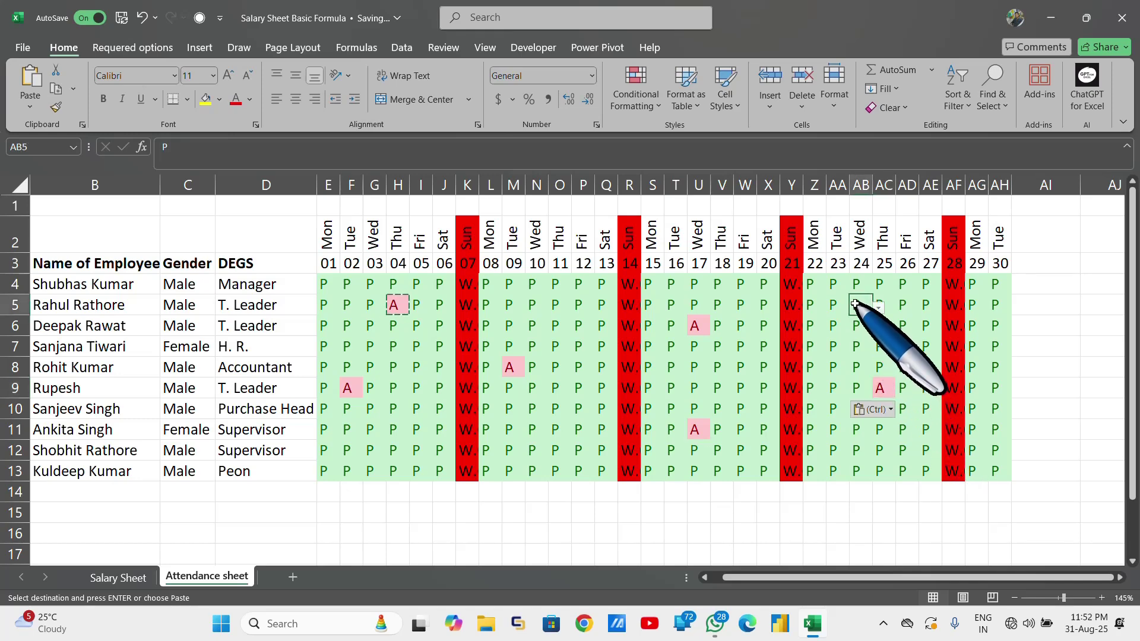
key("Return")
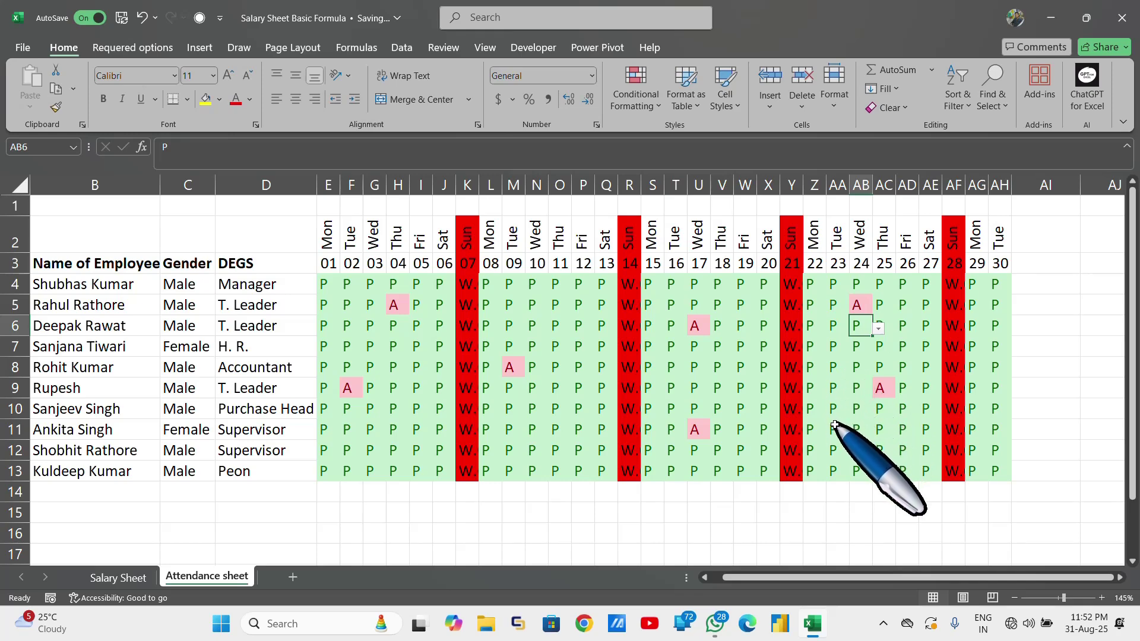
Step: Choose SL from the attendance list in AA12 and A from the list in M12
left_click(837, 451)
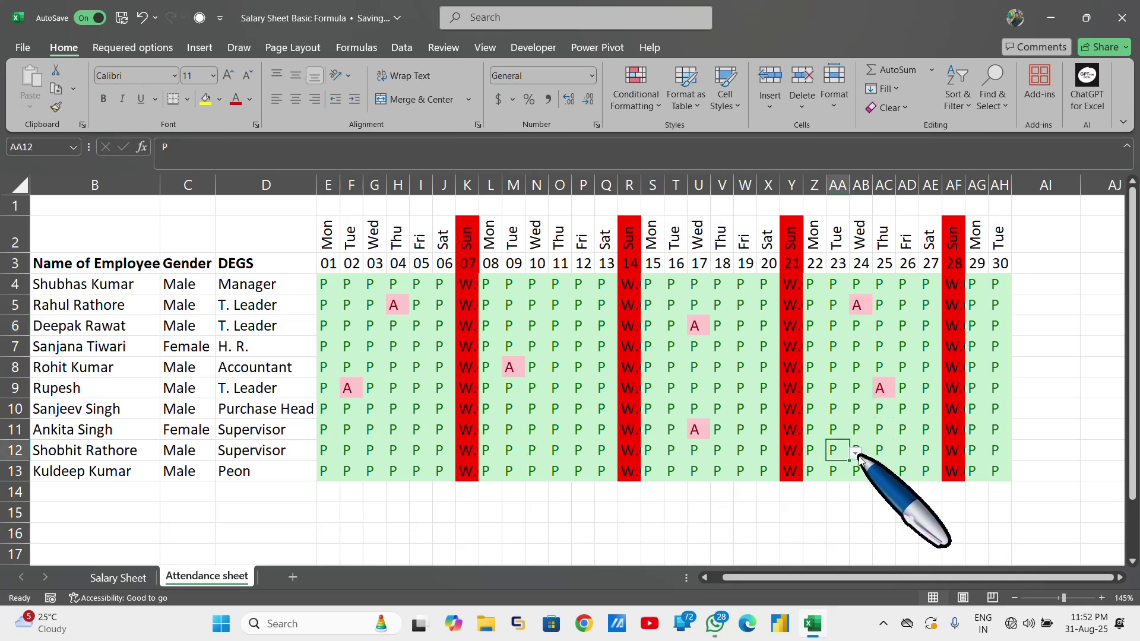
left_click(855, 453)
left_click(830, 495)
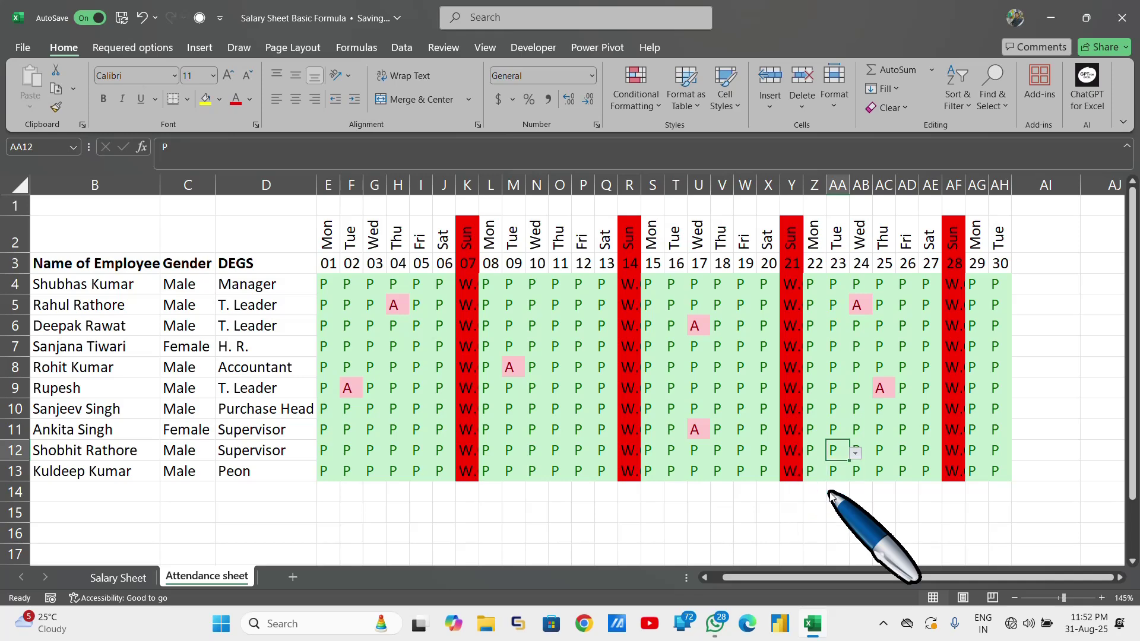
left_click(511, 447)
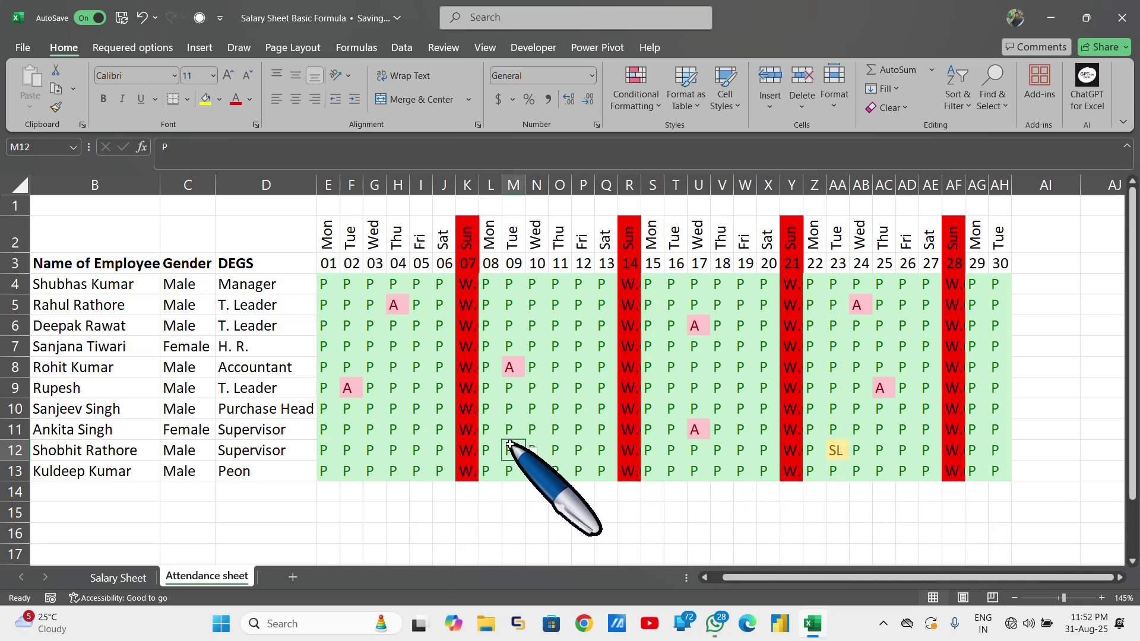
left_click(531, 453)
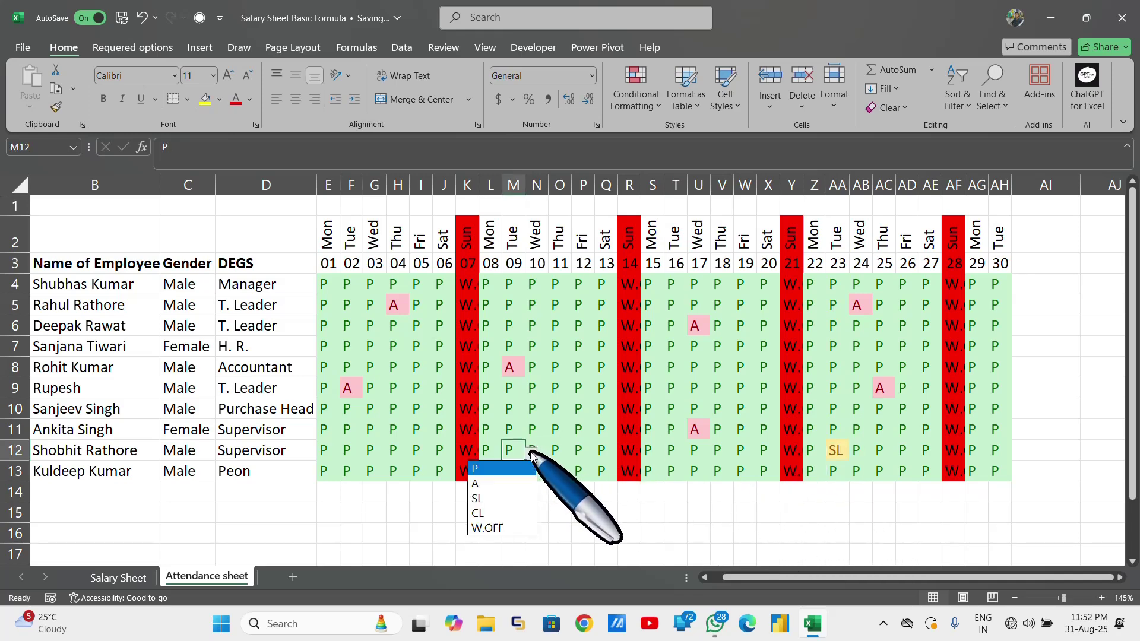
left_click(519, 482)
Step: Choose CL from the attendance list in O5 and SL from the list in V8
left_click(559, 303)
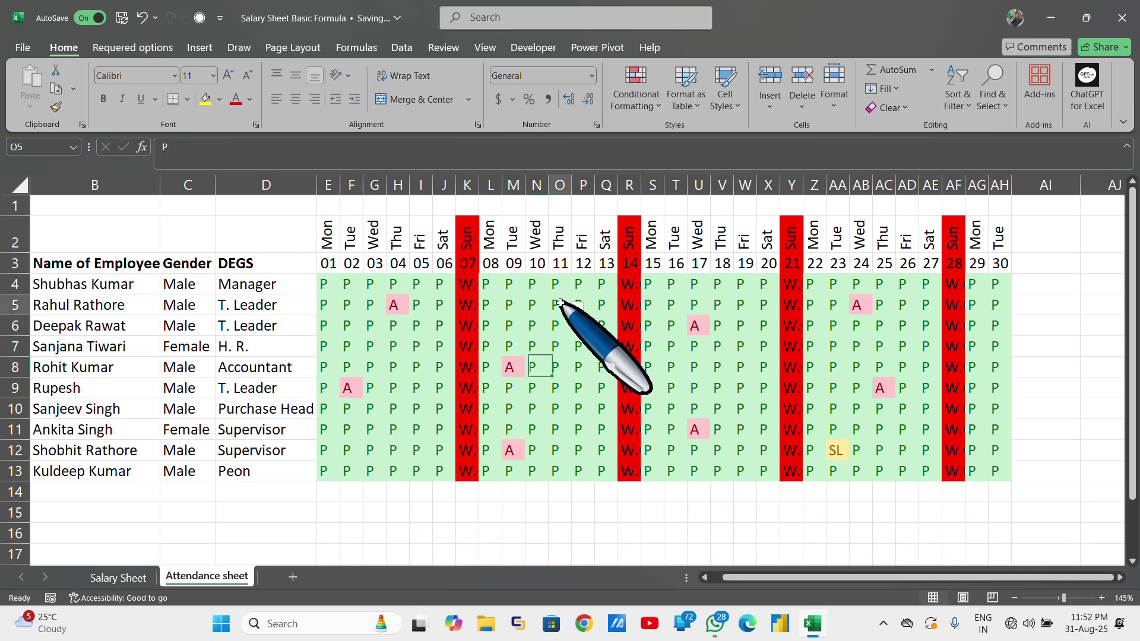
left_click(577, 307)
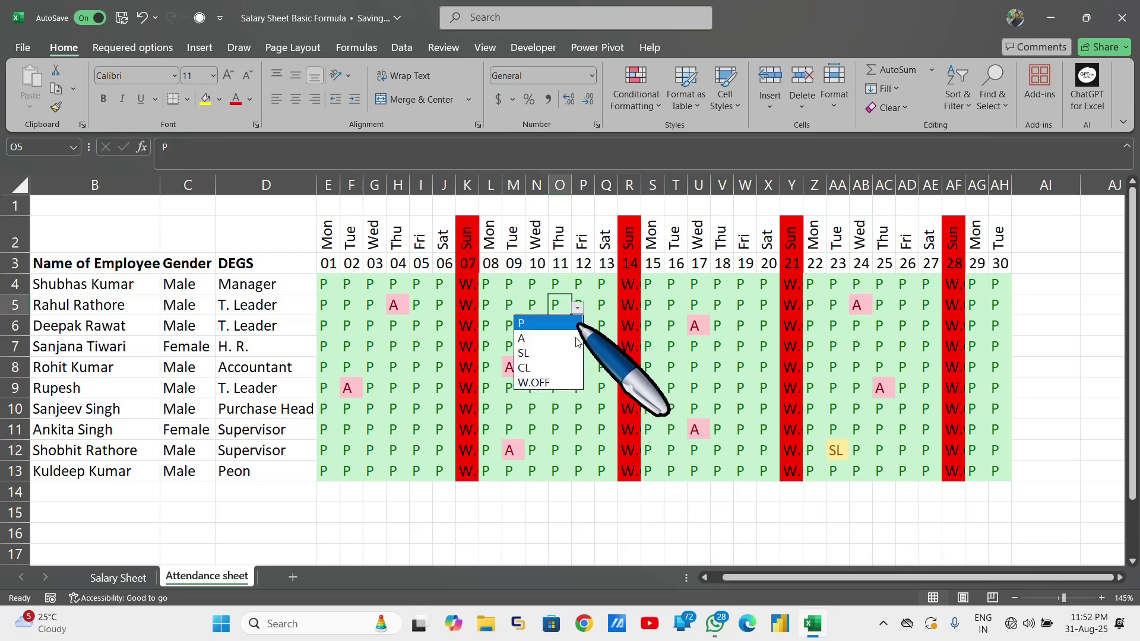
left_click(564, 366)
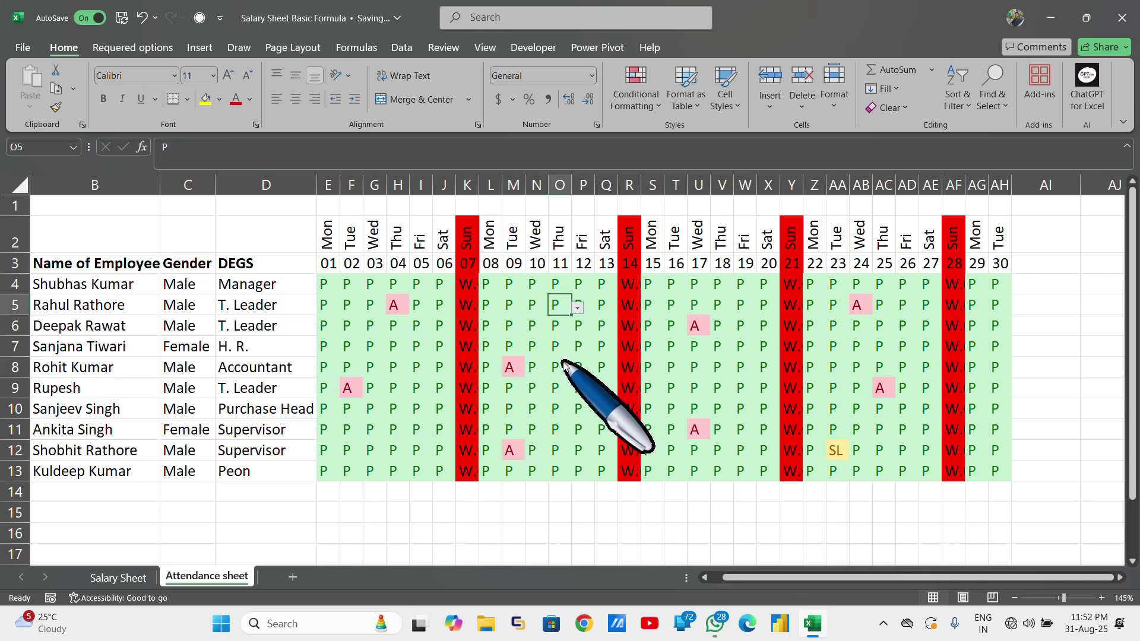
left_click(732, 369)
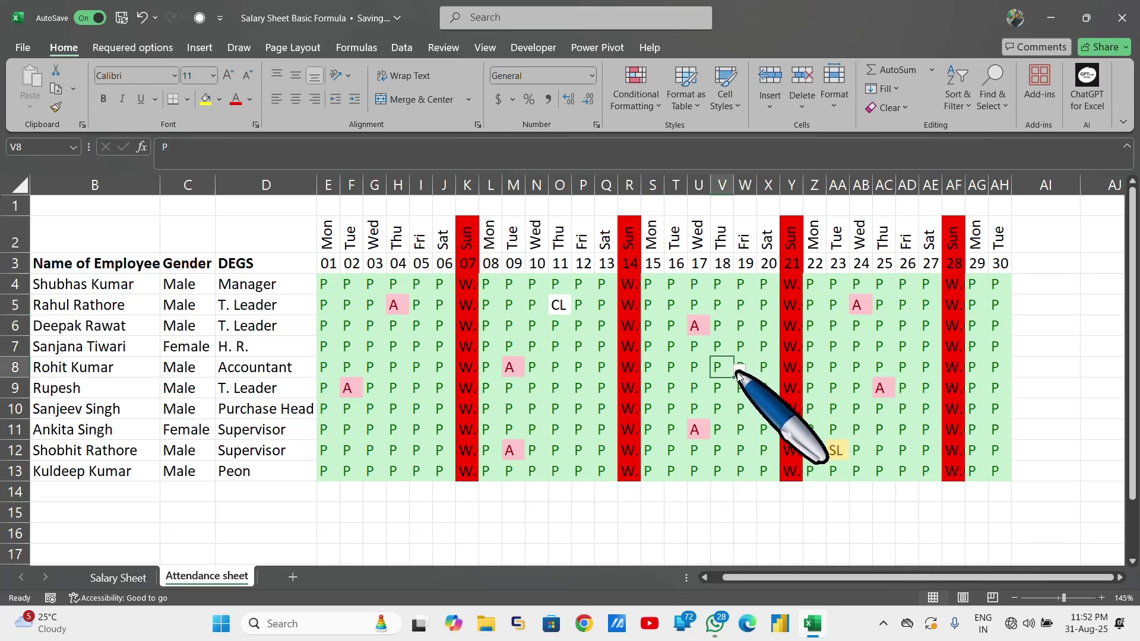
left_click(739, 370)
left_click(717, 413)
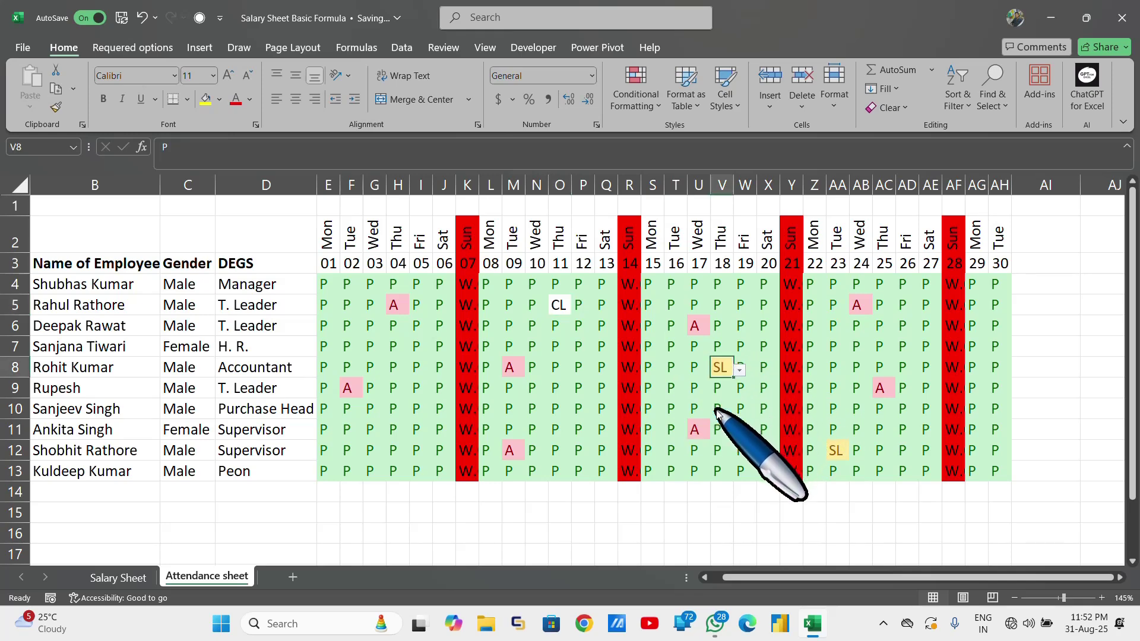
Step: Choose A from the attendance list in AH5 to mark an absence on date 30
left_click(928, 369)
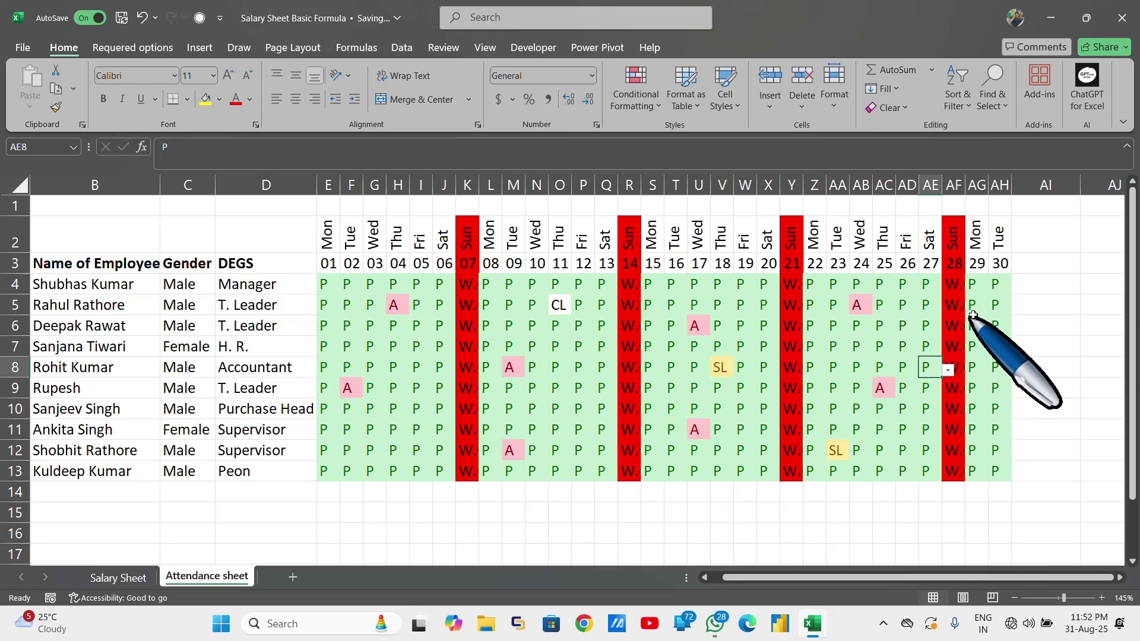
left_click(989, 306)
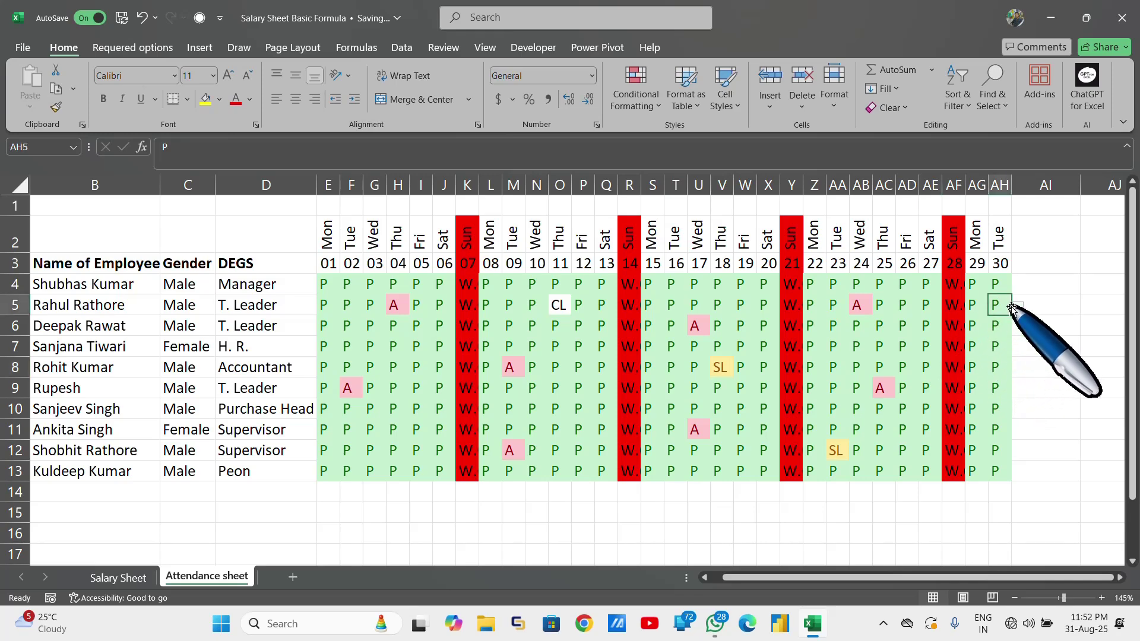
left_click(1017, 308)
left_click(1008, 338)
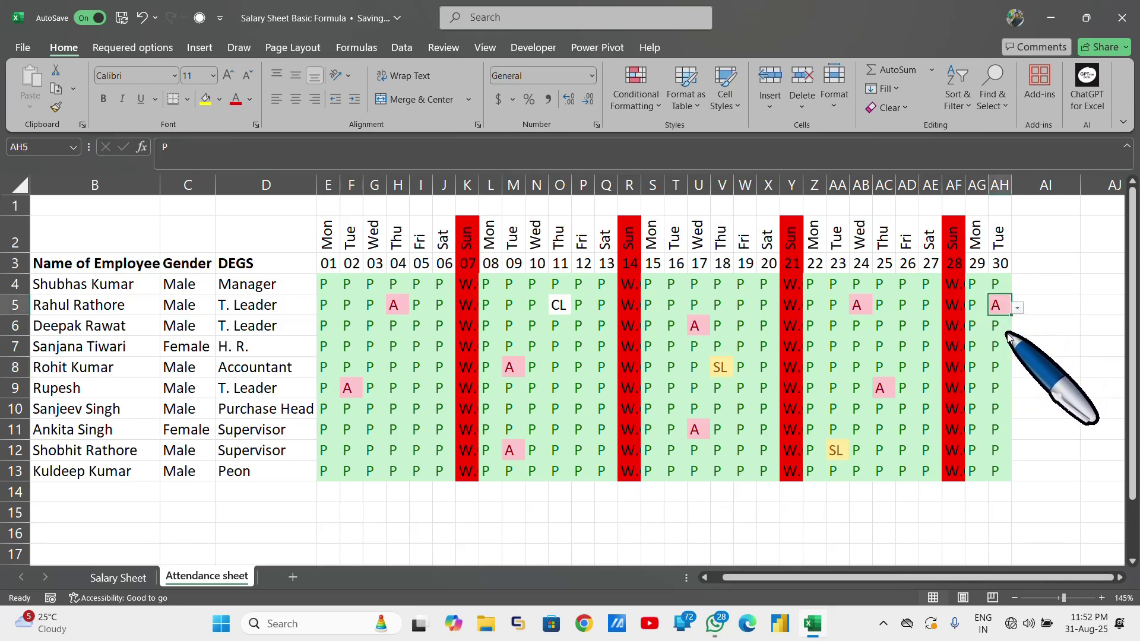
Step: Enter the header Present Days in AI3, next to the date 30 column
scroll(1061, 283, "right", 2)
scroll(1061, 283, "right", 2)
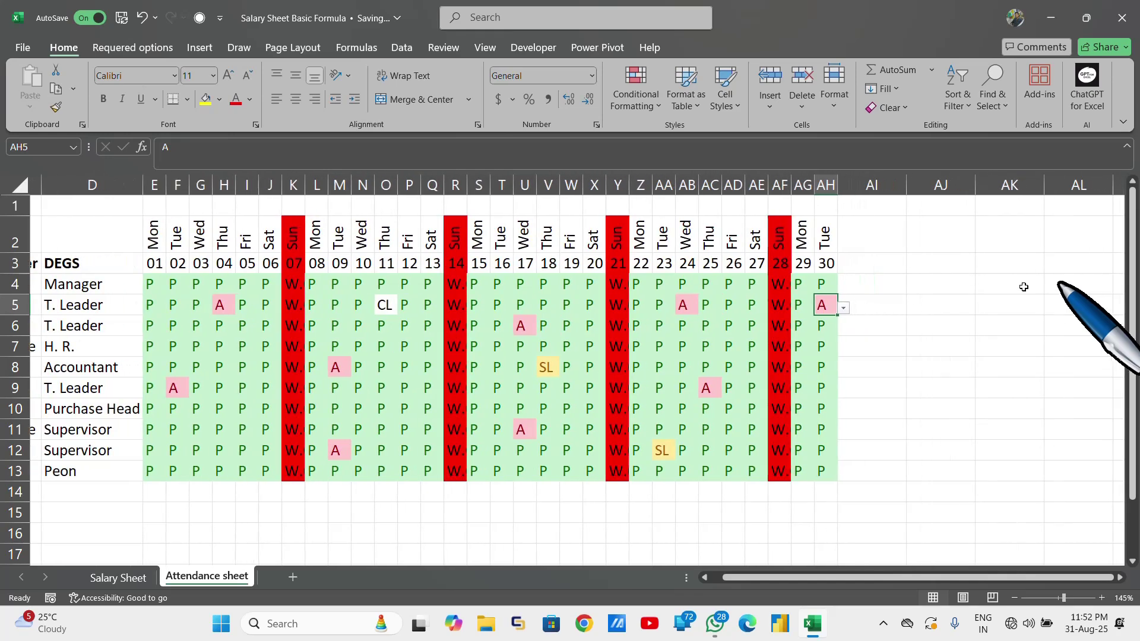
left_click(887, 258)
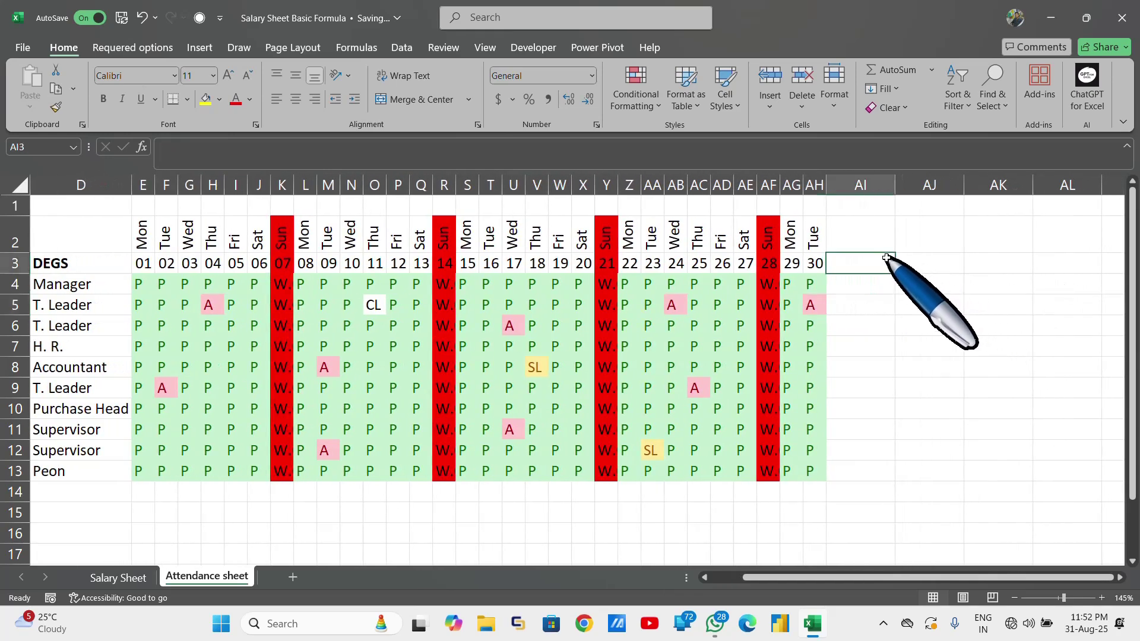
type("P")
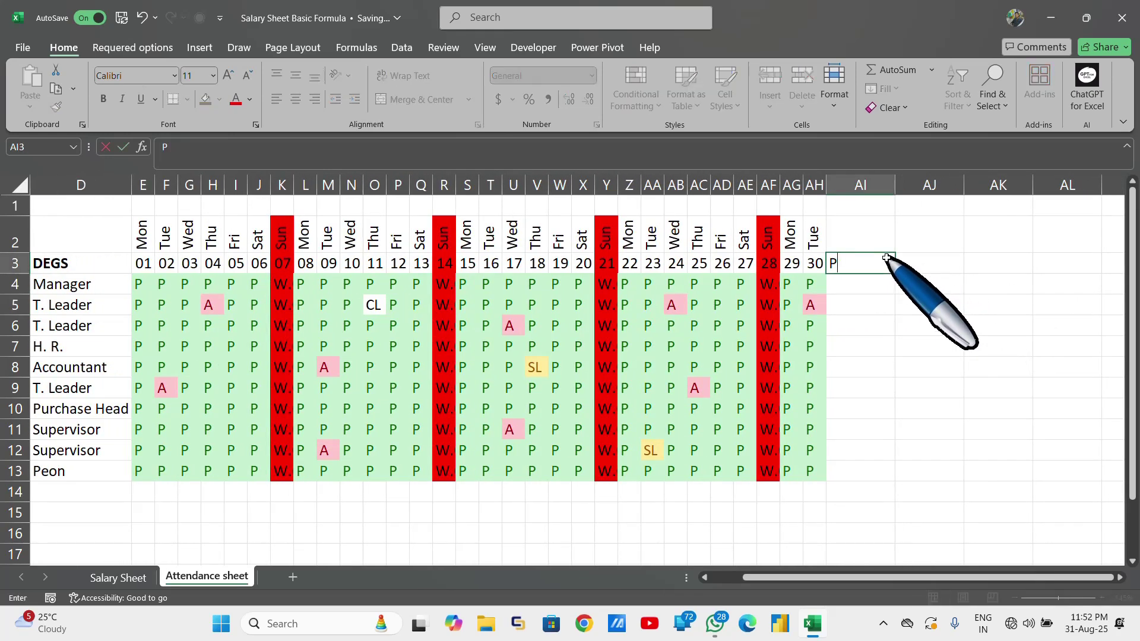
type("re")
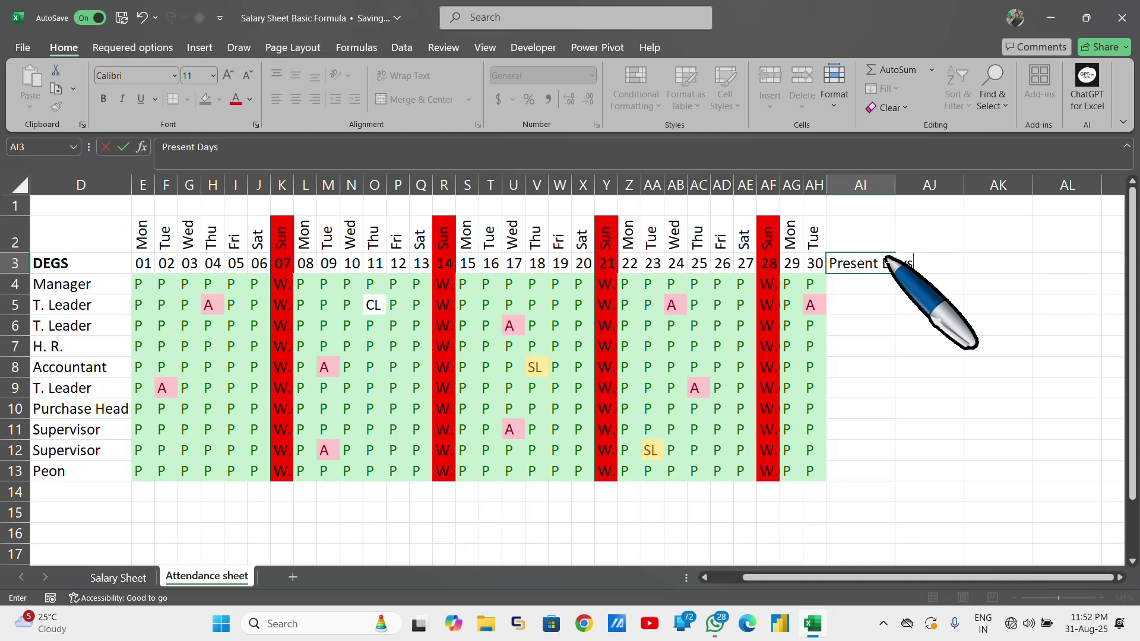
type("sent Days")
key("Return")
Step: Enter the headers Absent Days in AJ3 and SL in AK3
left_click(931, 260)
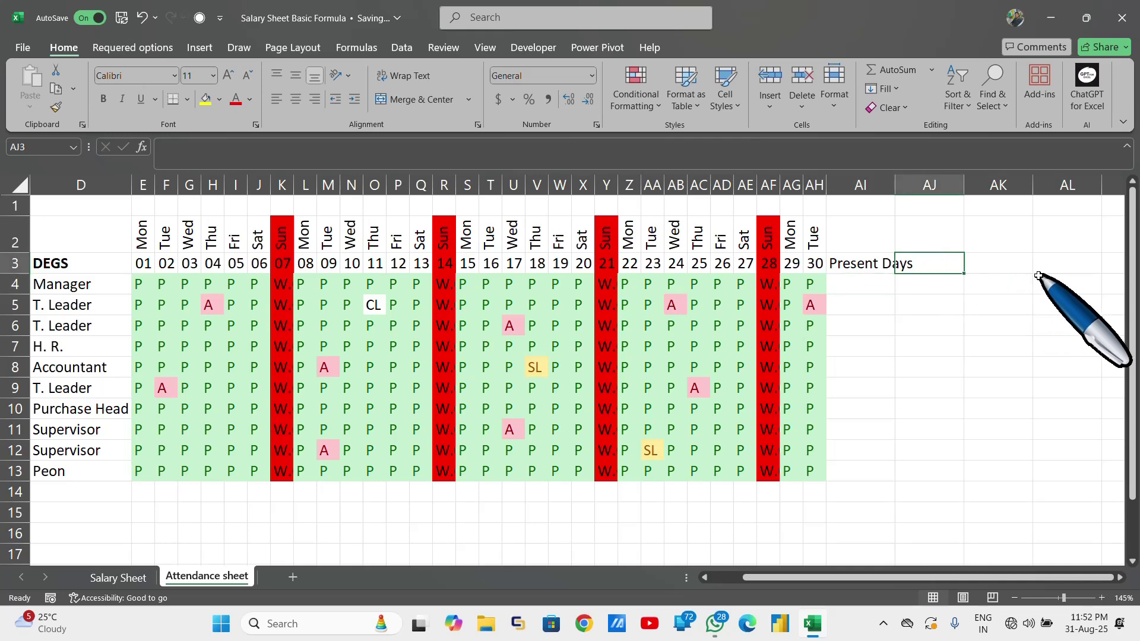
type("Abse")
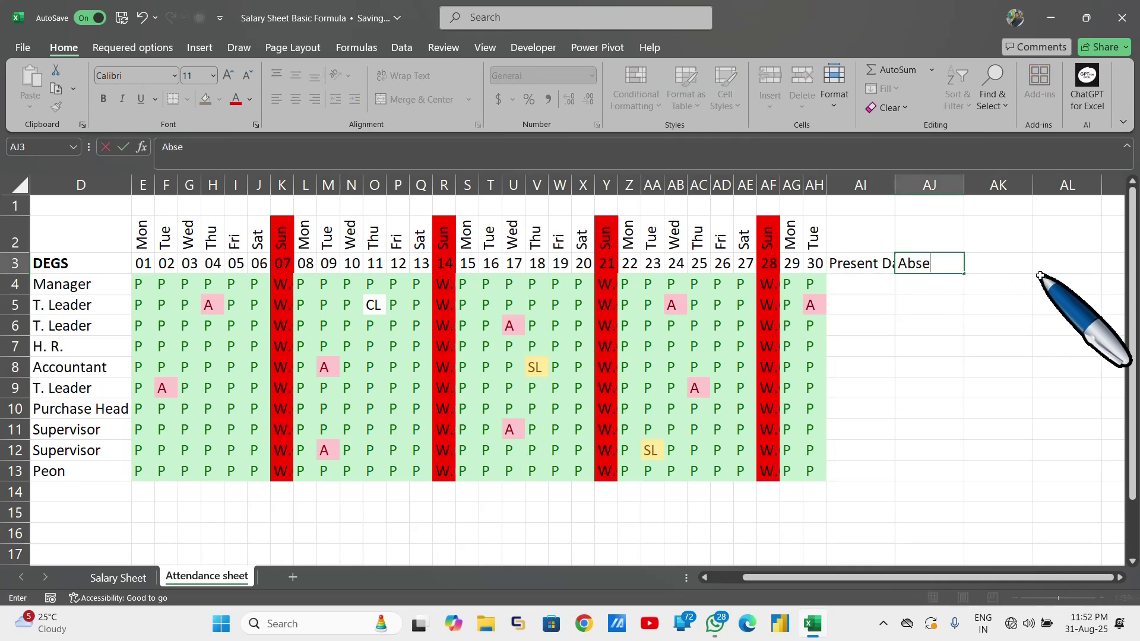
type("nt Days")
key("Tab")
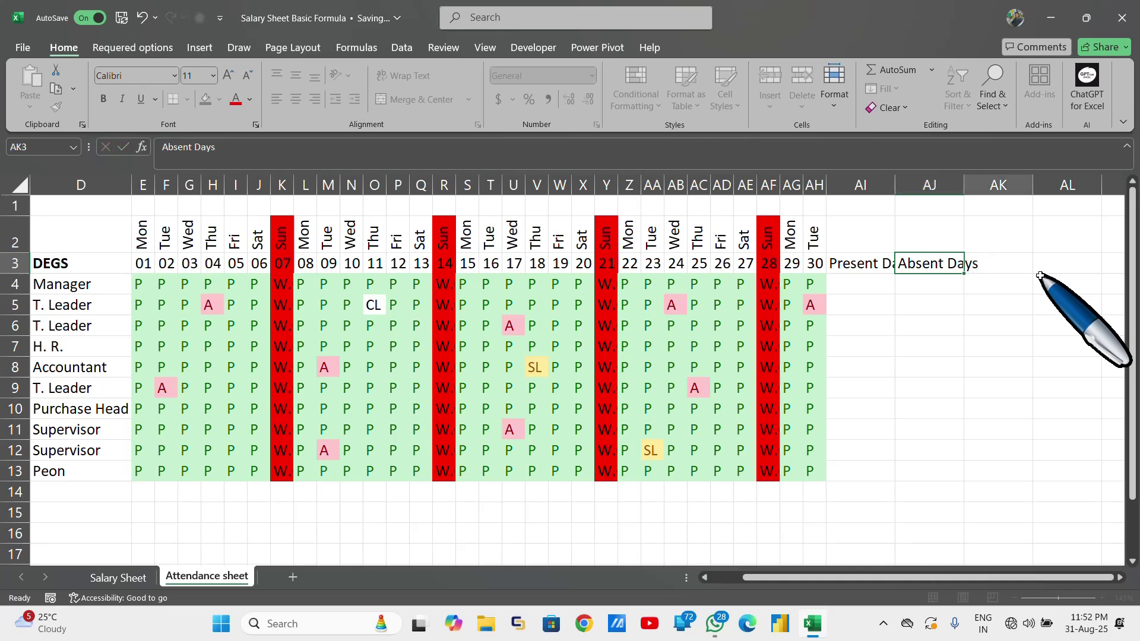
type("SL")
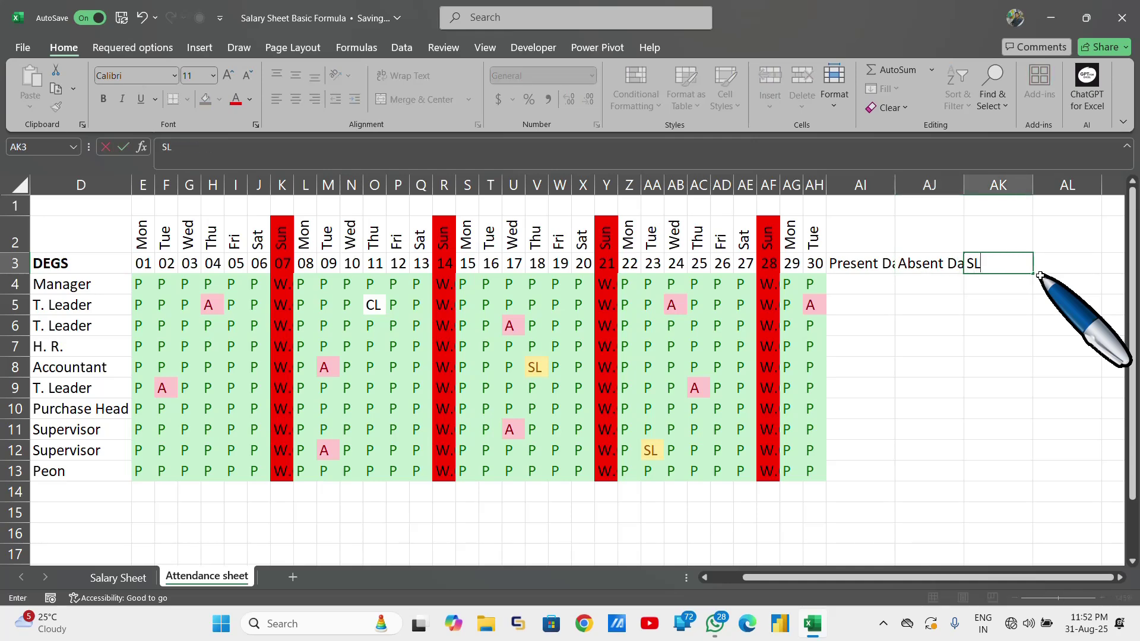
key("Tab")
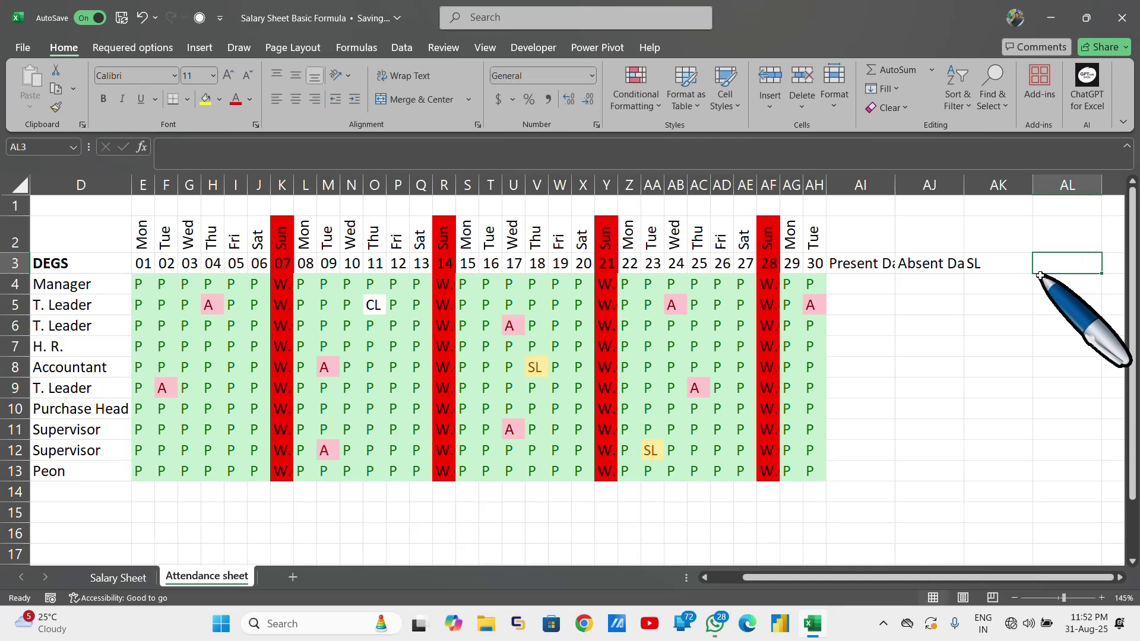
Step: Enter the headers CL in AL3 and Paid Days in AM3, and auto-fit the widths of columns AI and AJ
type("CL")
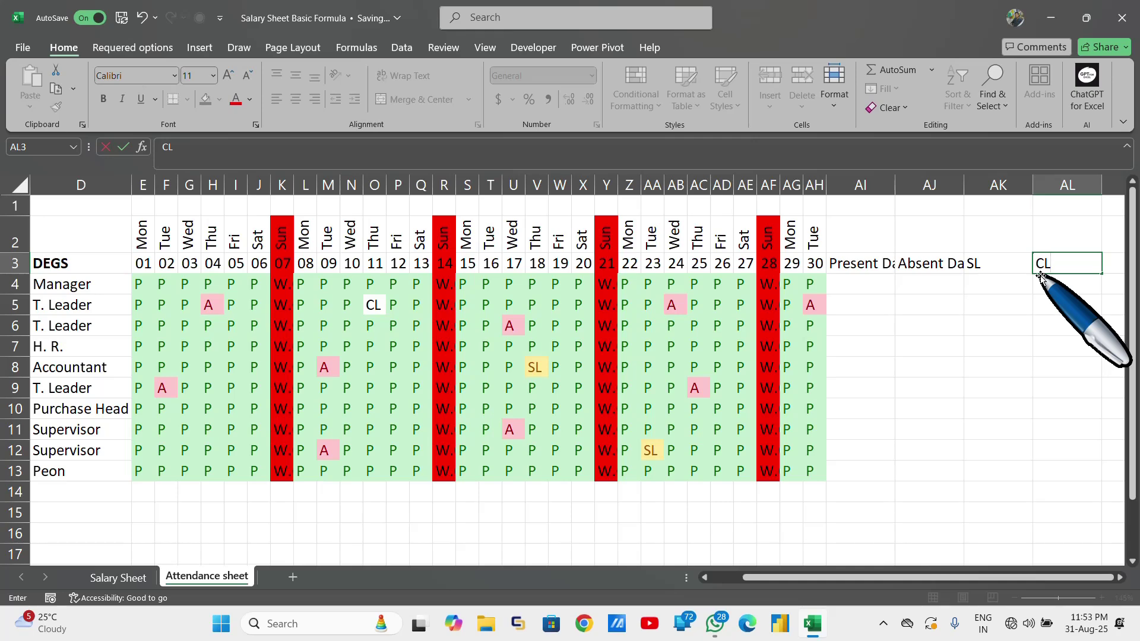
key("Tab")
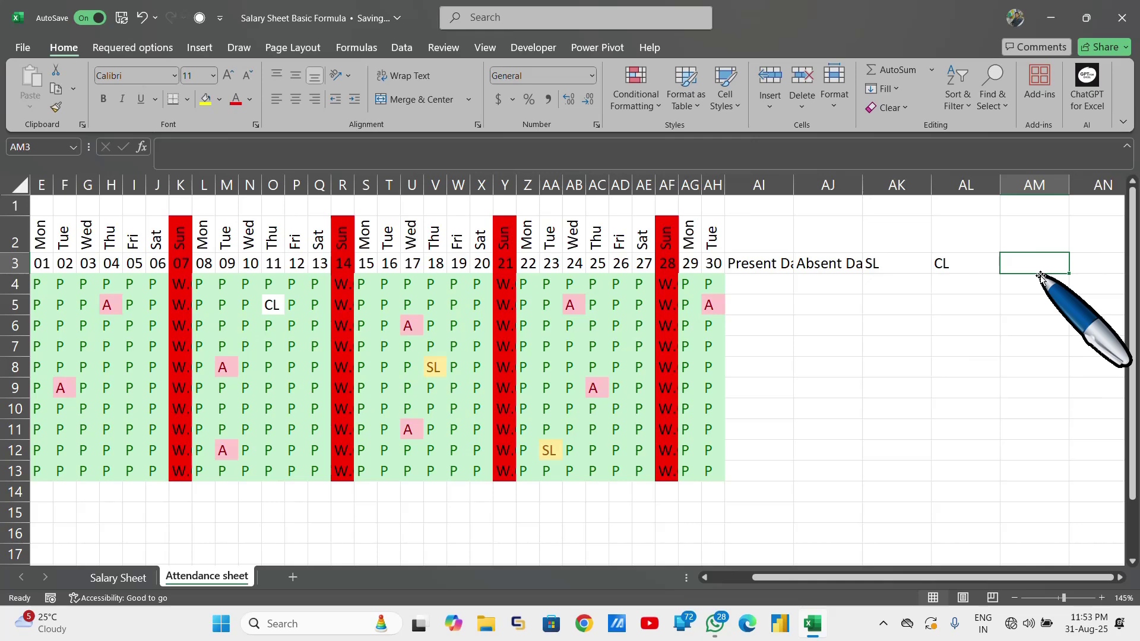
type("Paid Days")
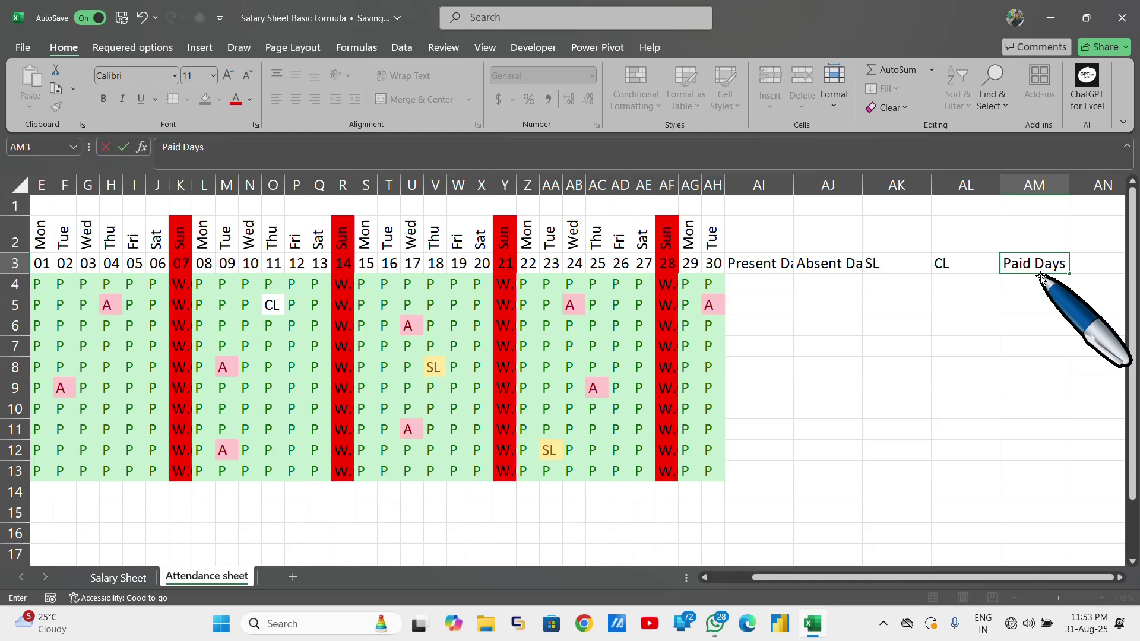
key("Return")
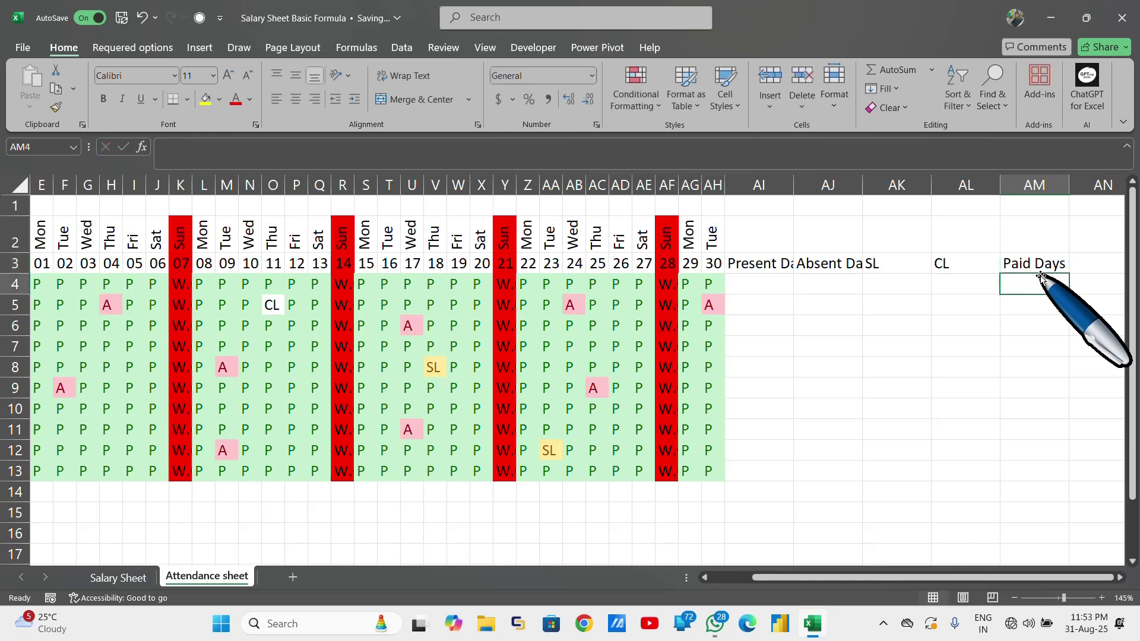
double_click(793, 184)
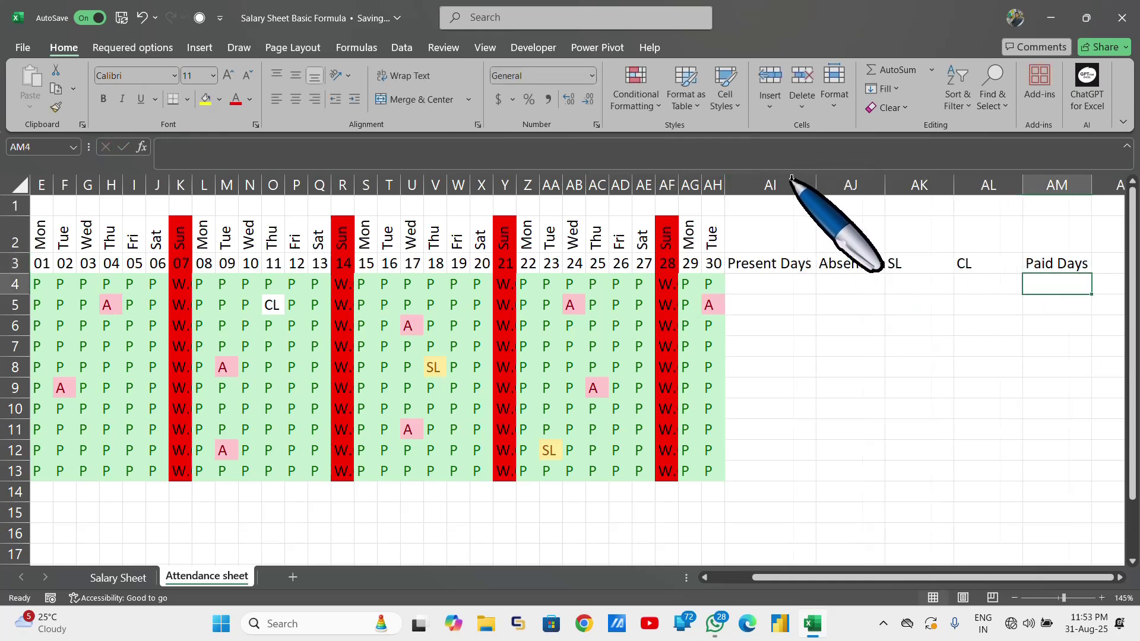
double_click(885, 186)
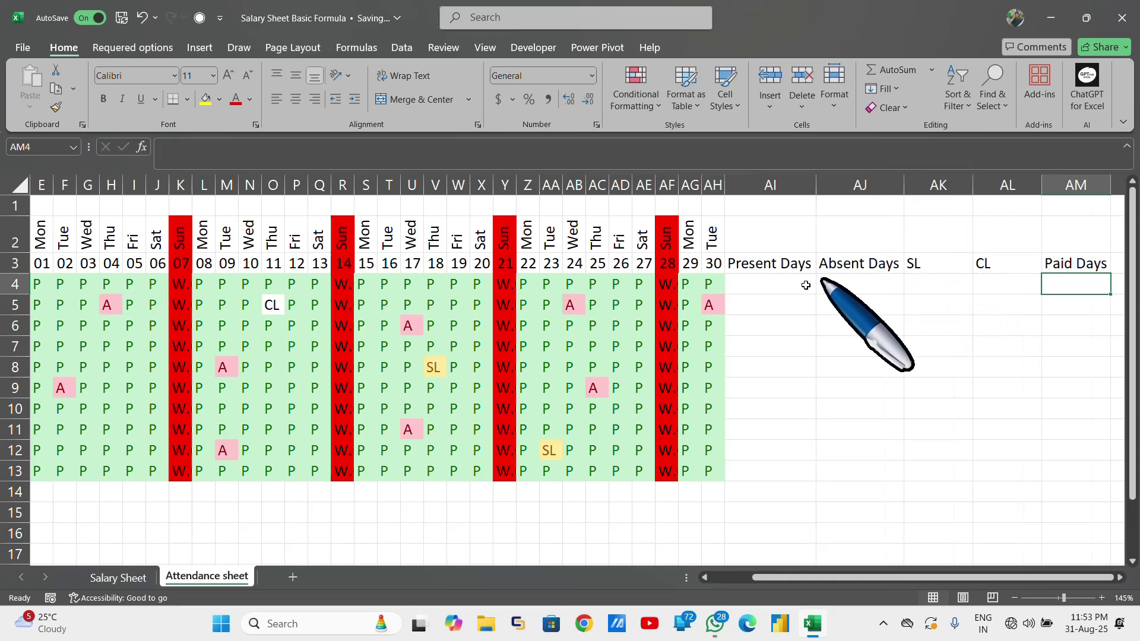
Step: Enter =COUNTIF(E4:AH4,"P") in AI4 under Present Days and fill it down to AI13
left_click(766, 285)
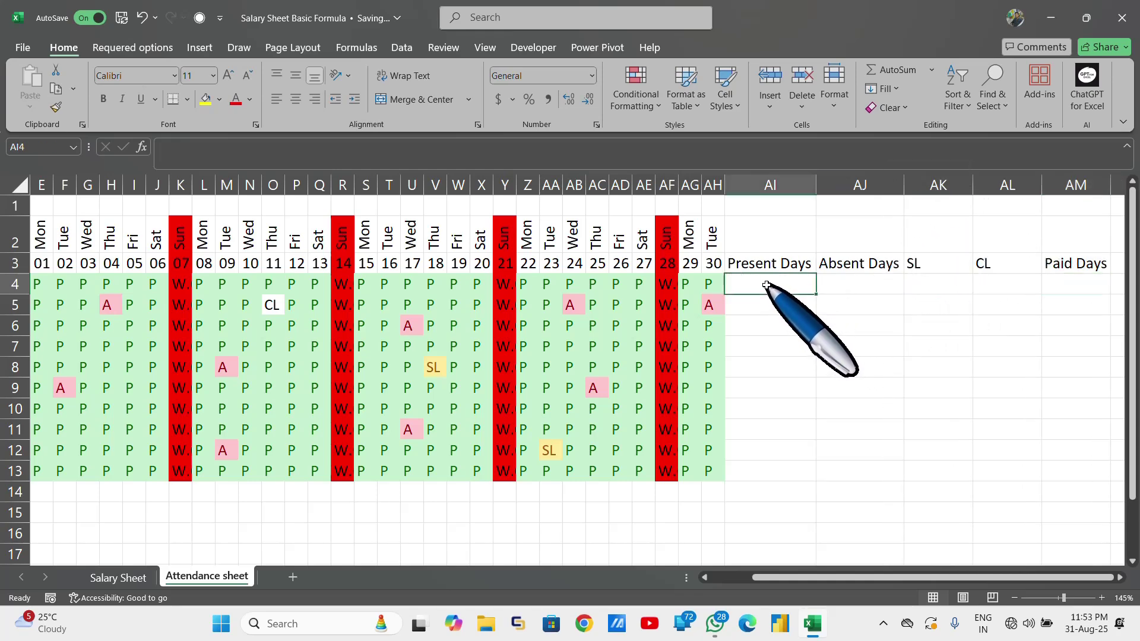
type("=")
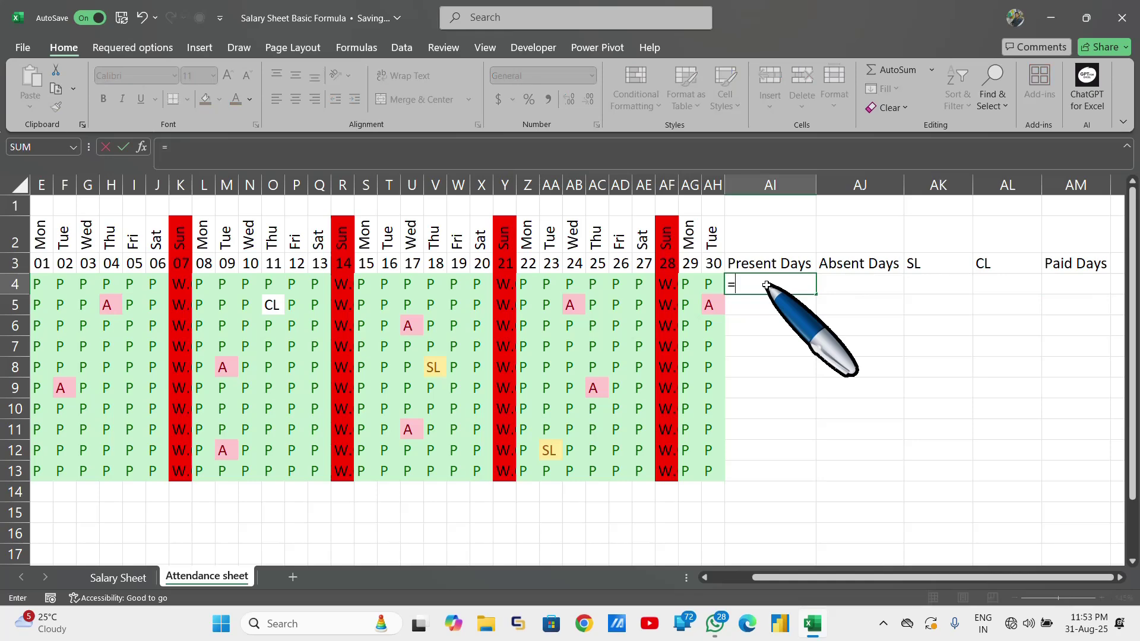
type("coun")
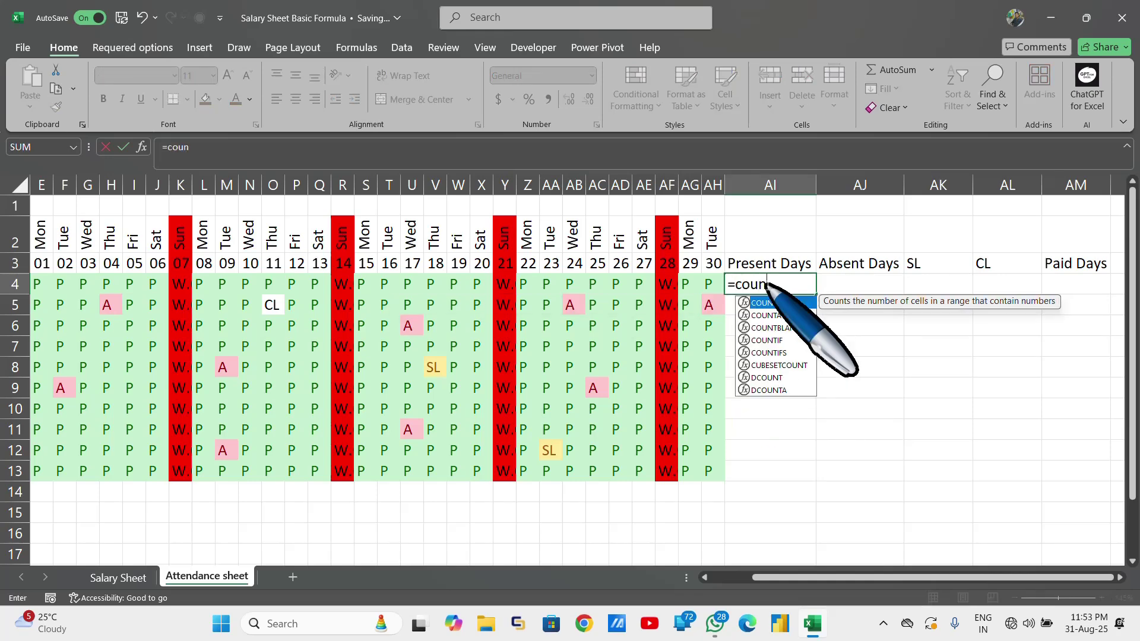
type("ti")
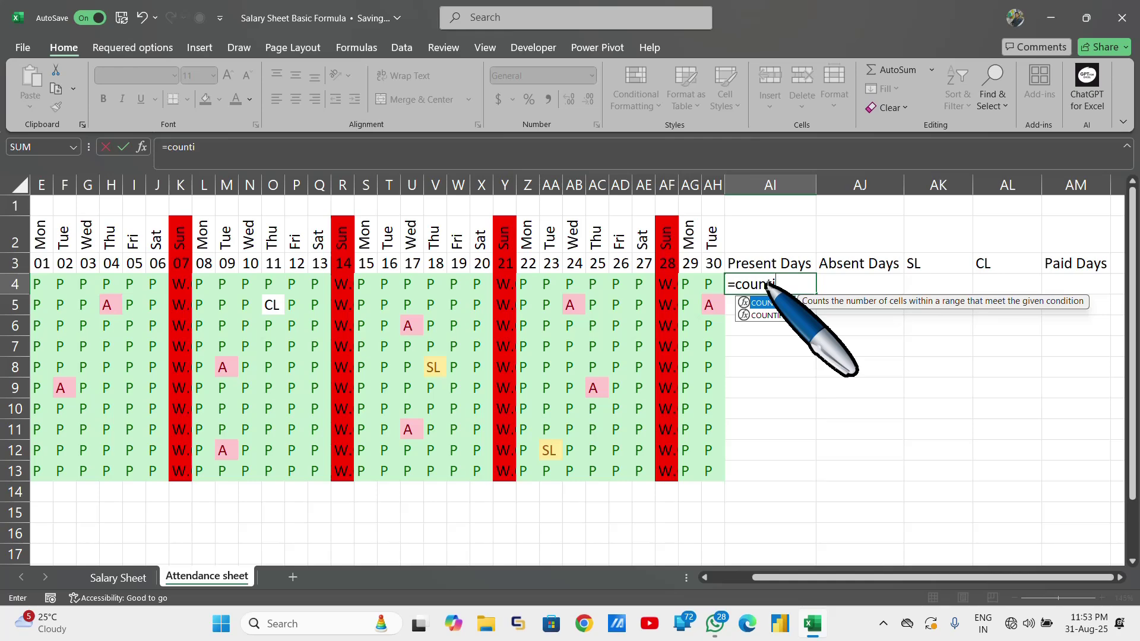
key("Tab")
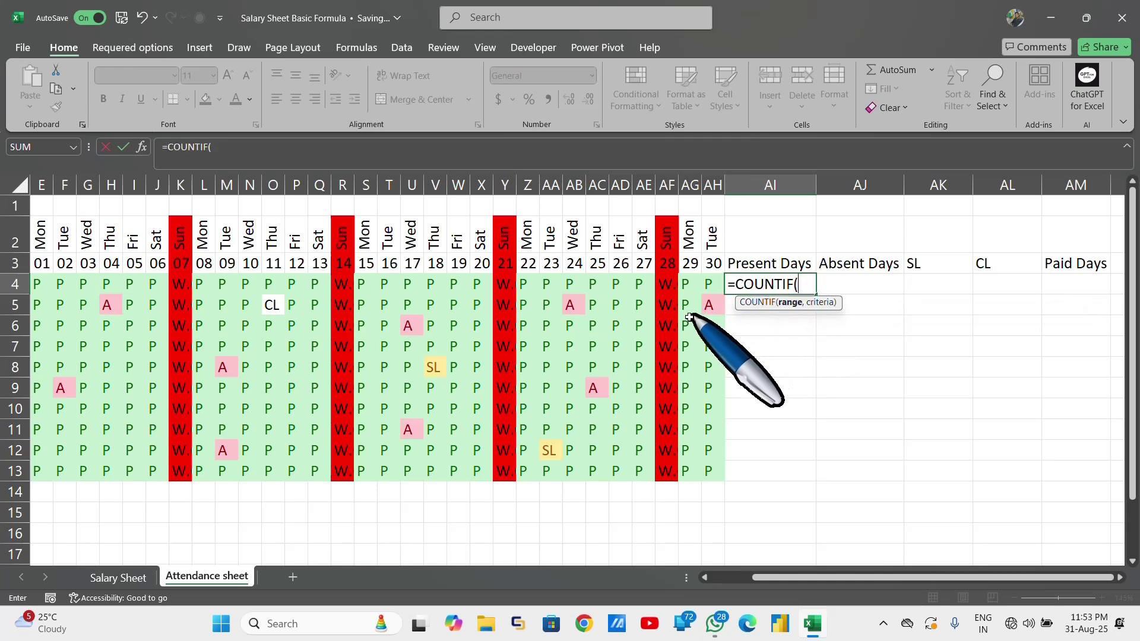
scroll(580, 330, "left", 3)
scroll(581, 330, "left", 2)
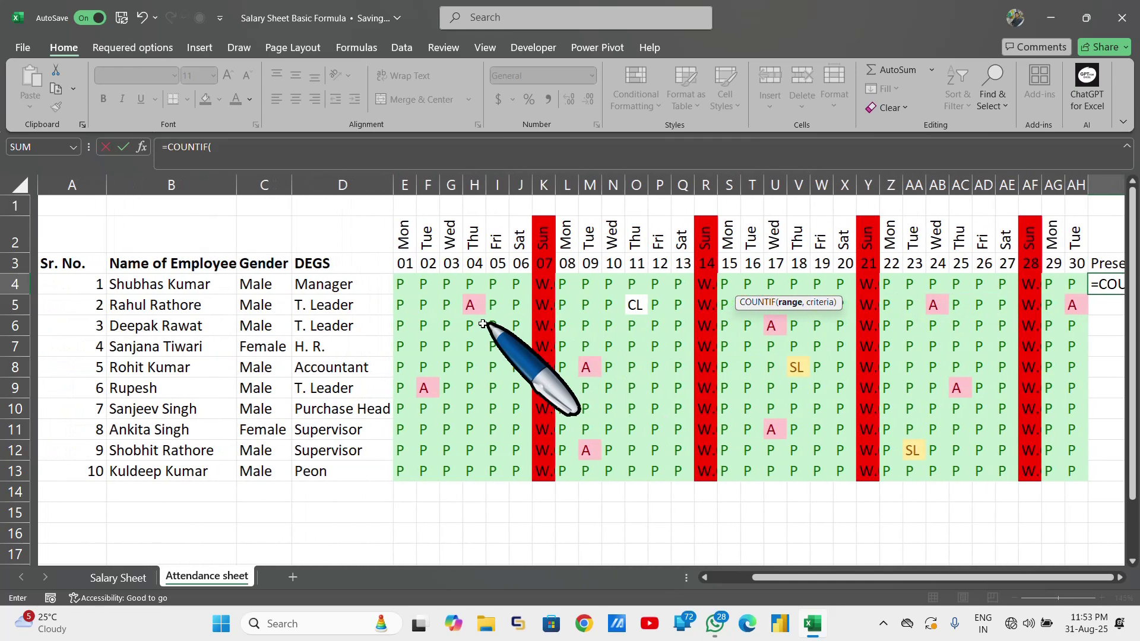
left_click_drag(440, 286, 1057, 279)
scroll(1057, 279, "right", 5)
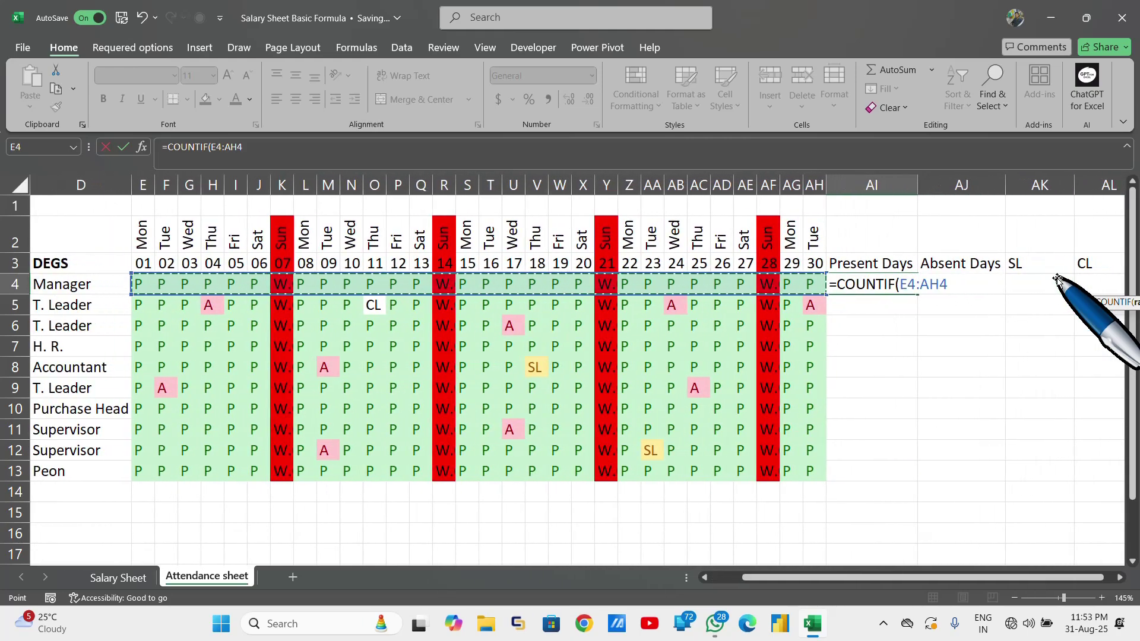
type(",\"P")
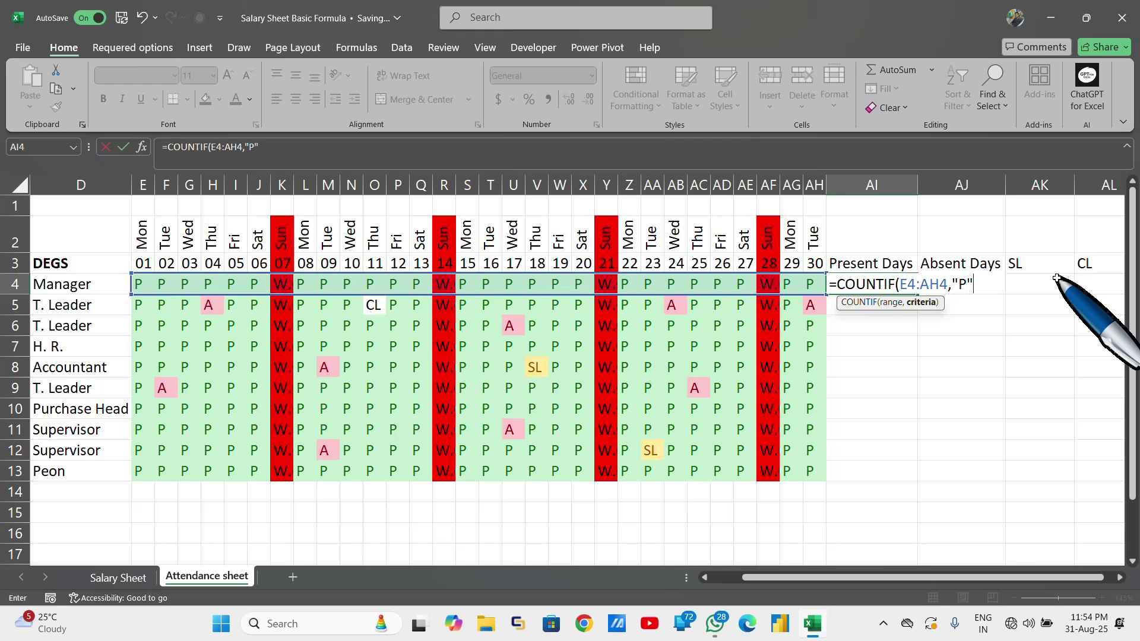
type(")")
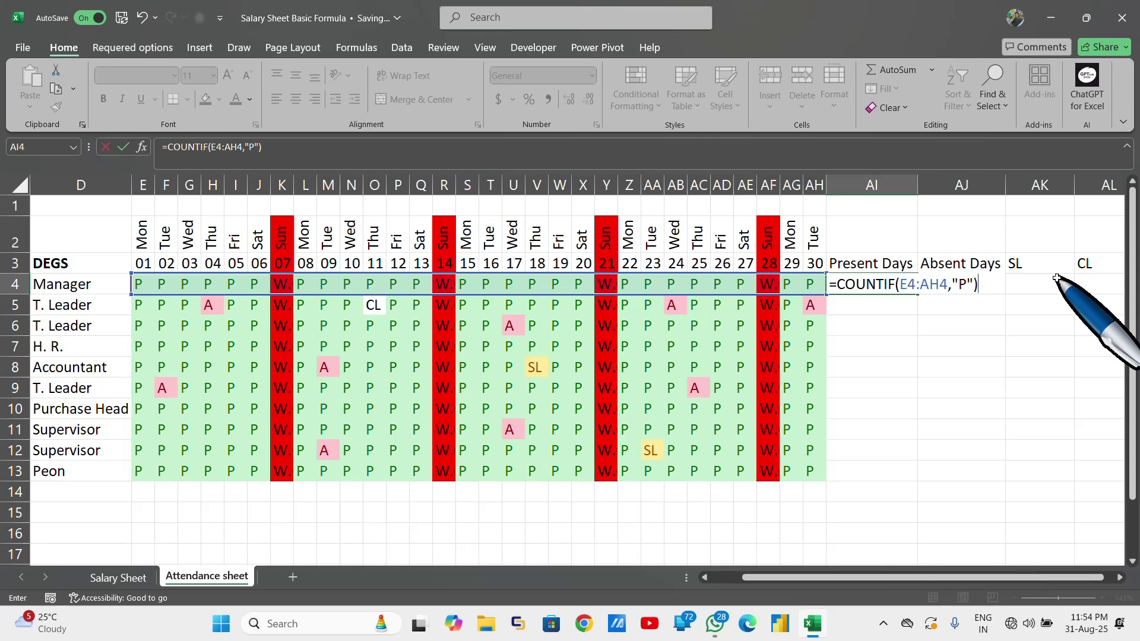
key("Return")
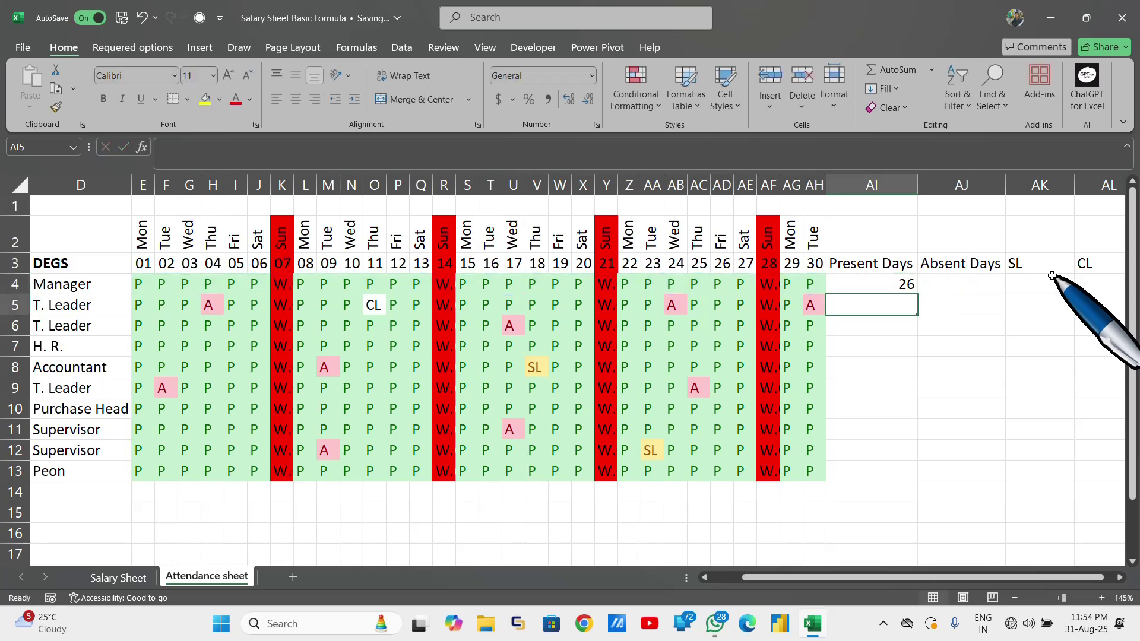
left_click(900, 279)
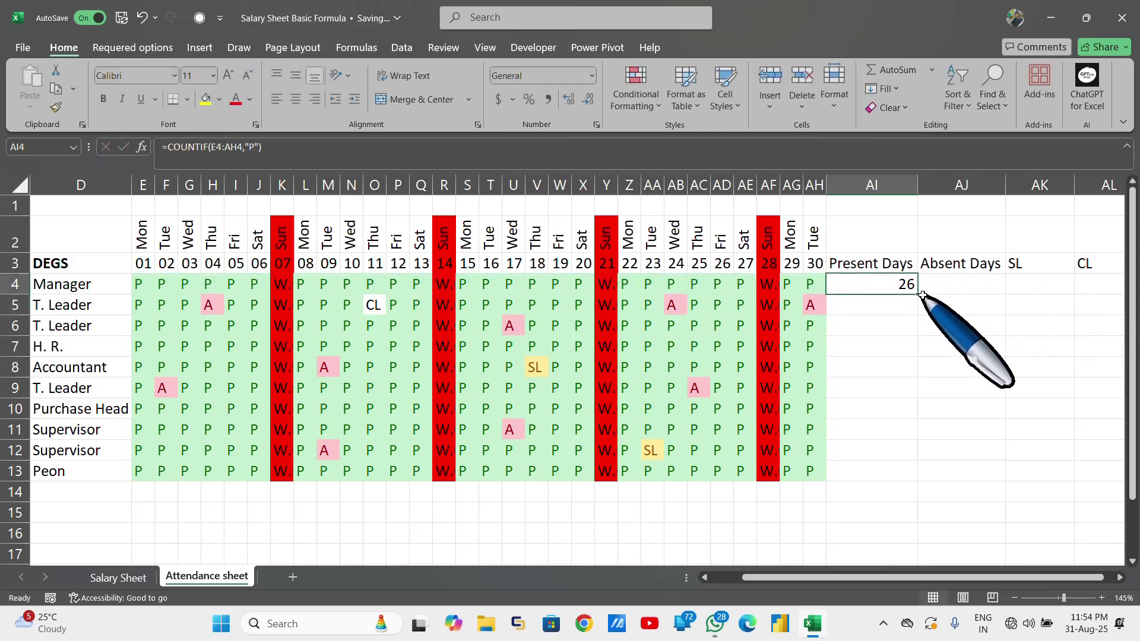
double_click(917, 295)
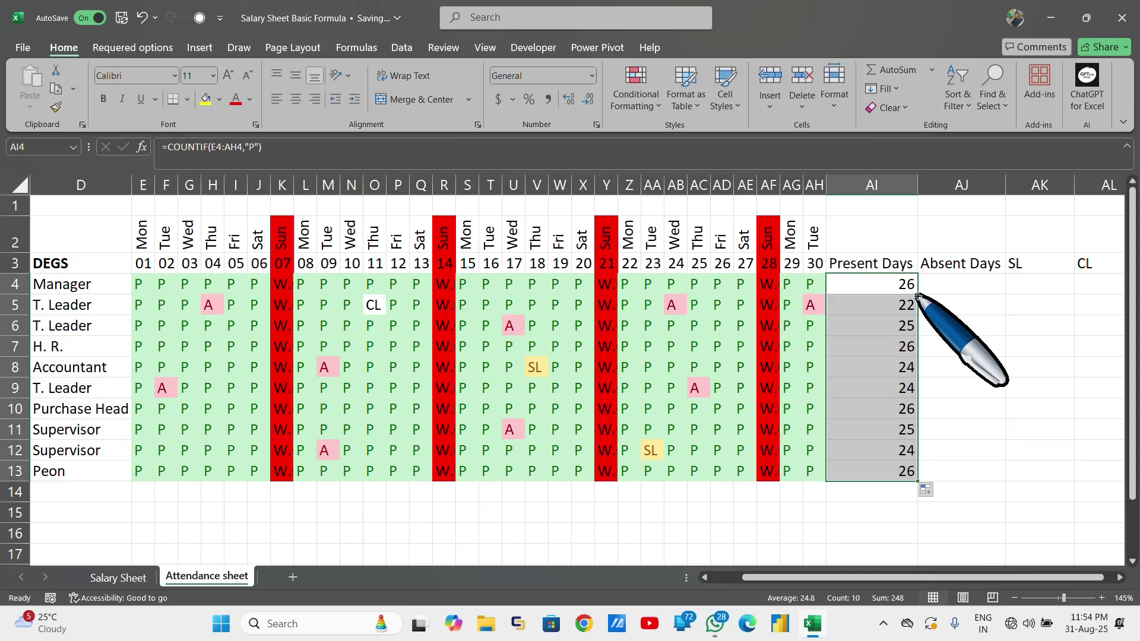
Step: Fill the Present Days formula in AI4 across row 4 through AL4
left_click(926, 284)
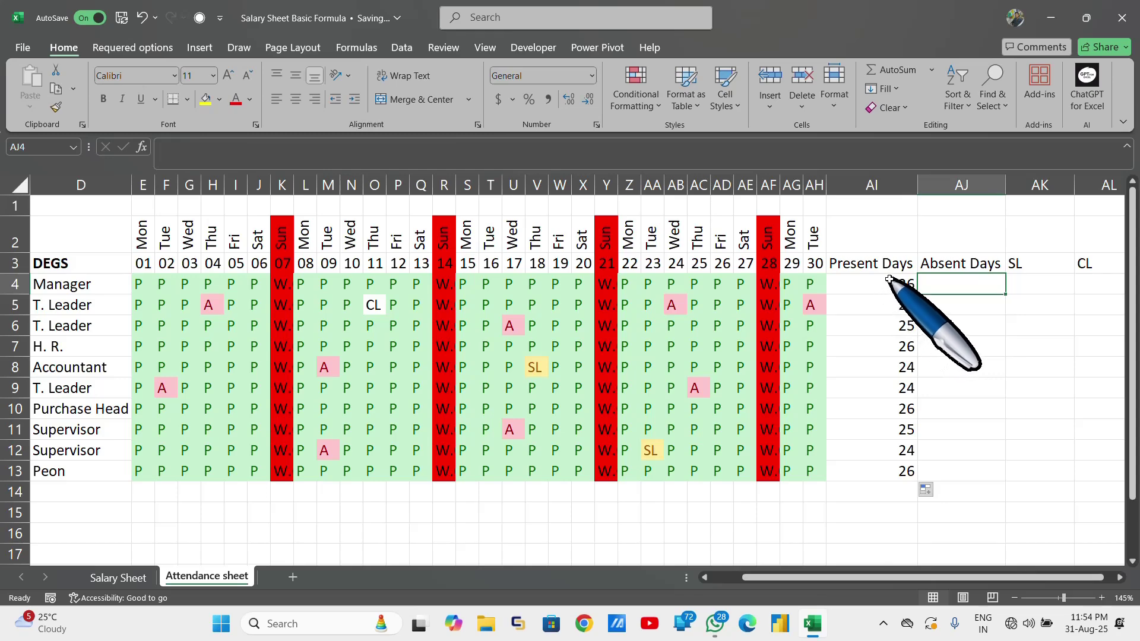
left_click_drag(891, 288, 1101, 282)
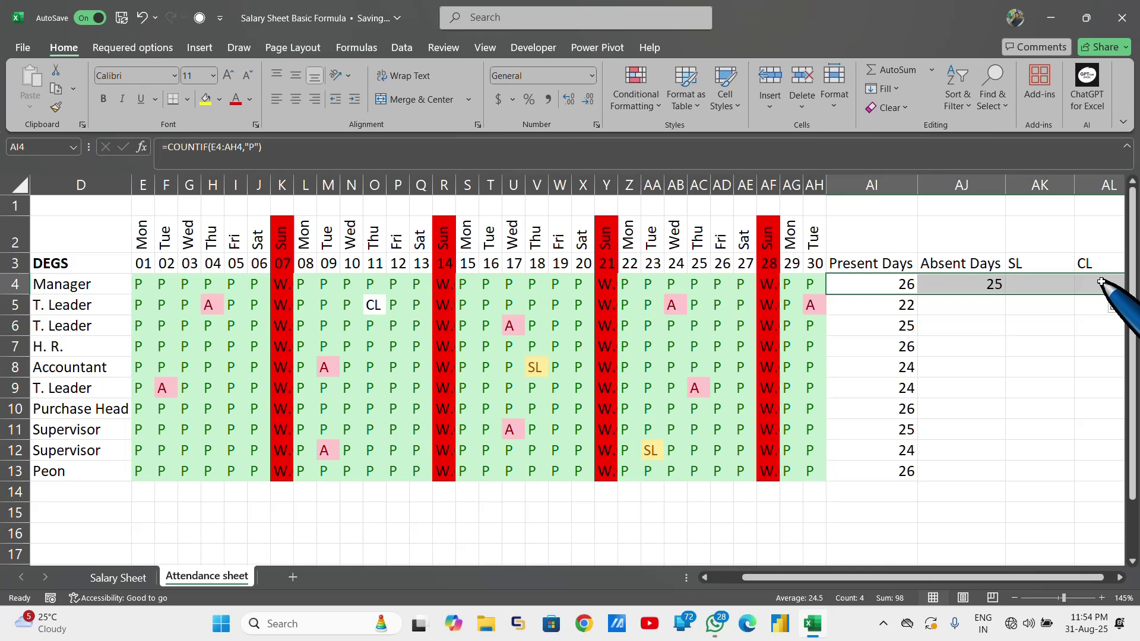
scroll(1101, 282, "right", 3)
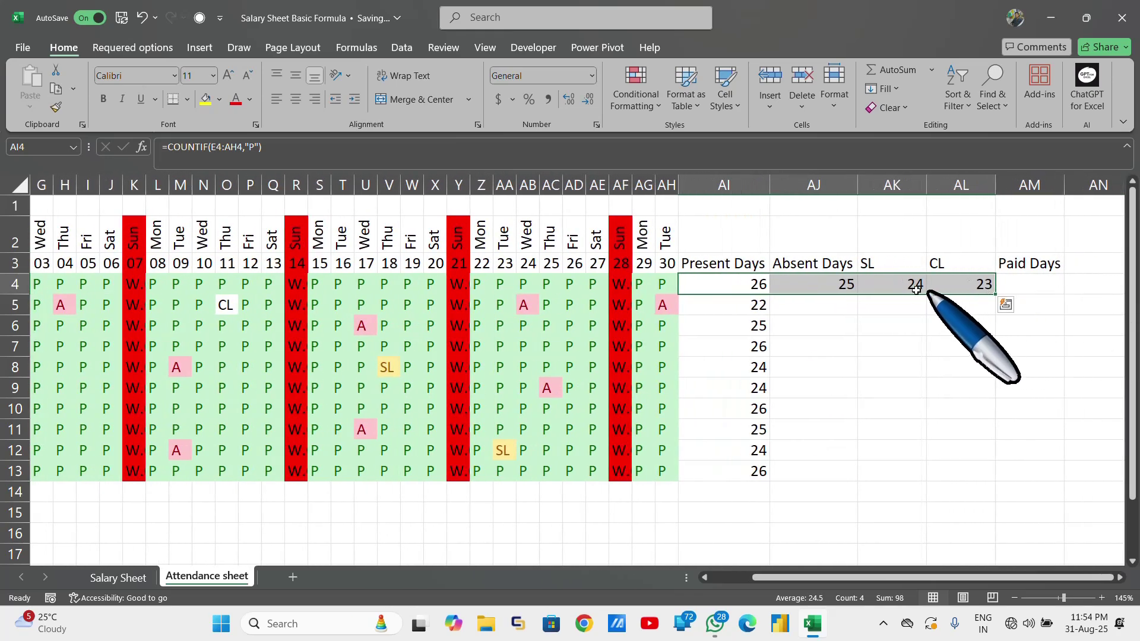
Step: Edit the Absent Days formula in AJ4 to =COUNTIF(F4:AH4,"a")
left_click(854, 284)
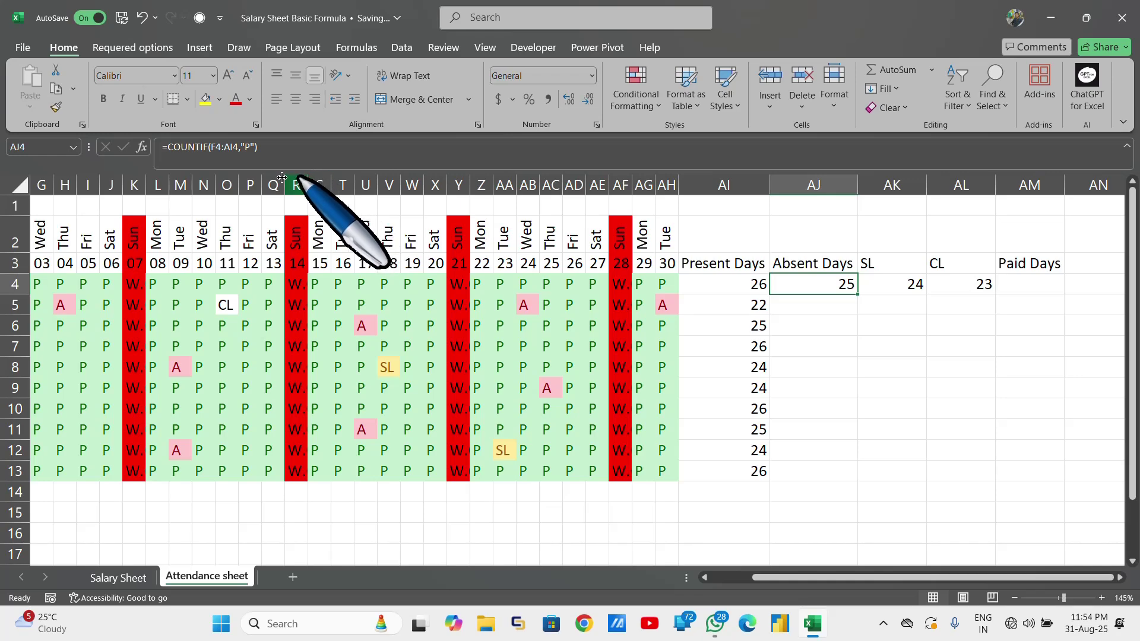
left_click(228, 151)
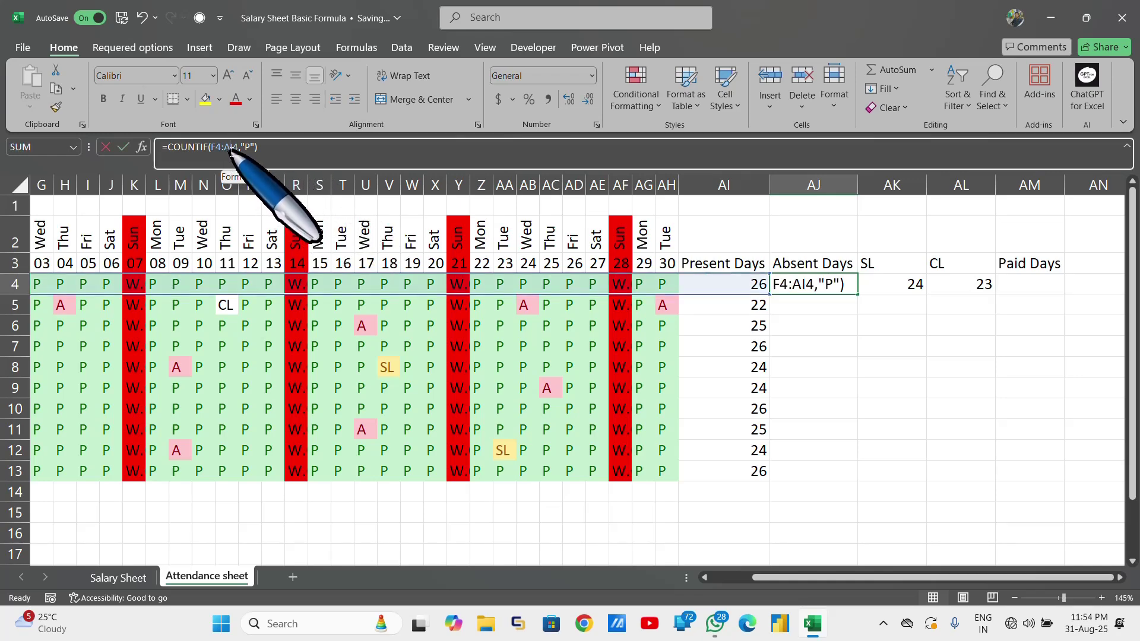
left_click(232, 150)
key("BackSpace")
type("h")
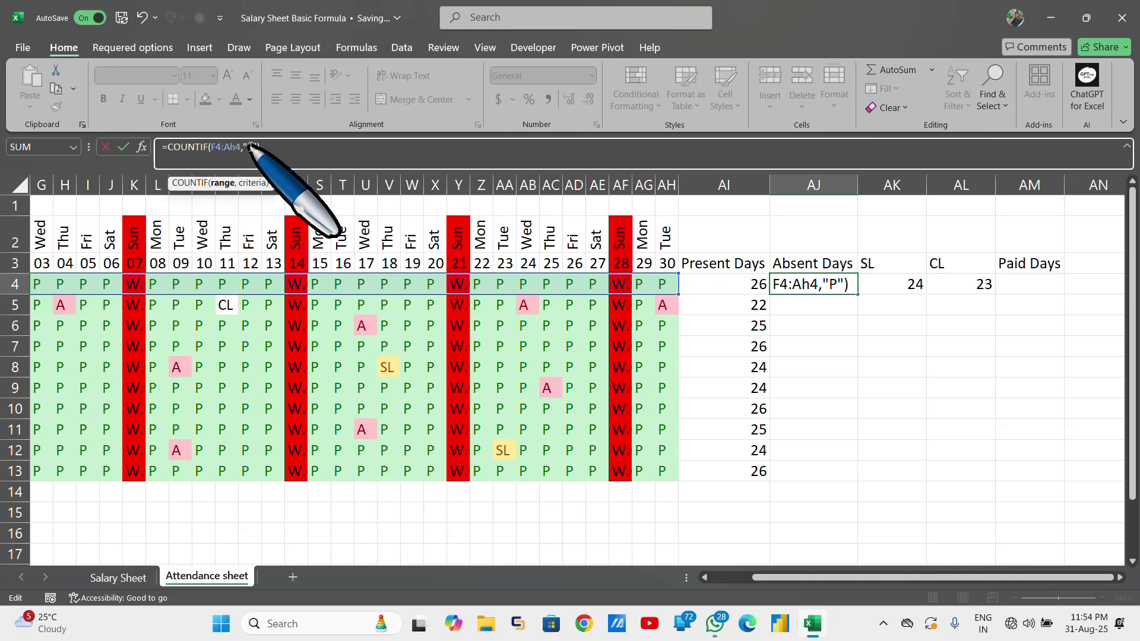
left_click(254, 149)
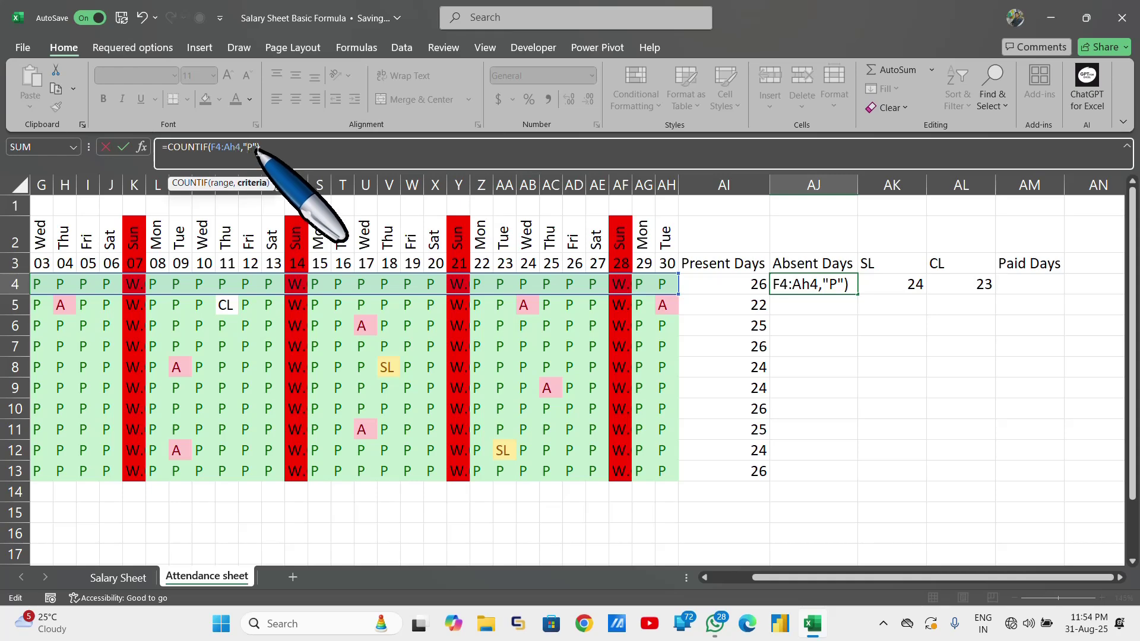
key("BackSpace")
type("a")
key("Return")
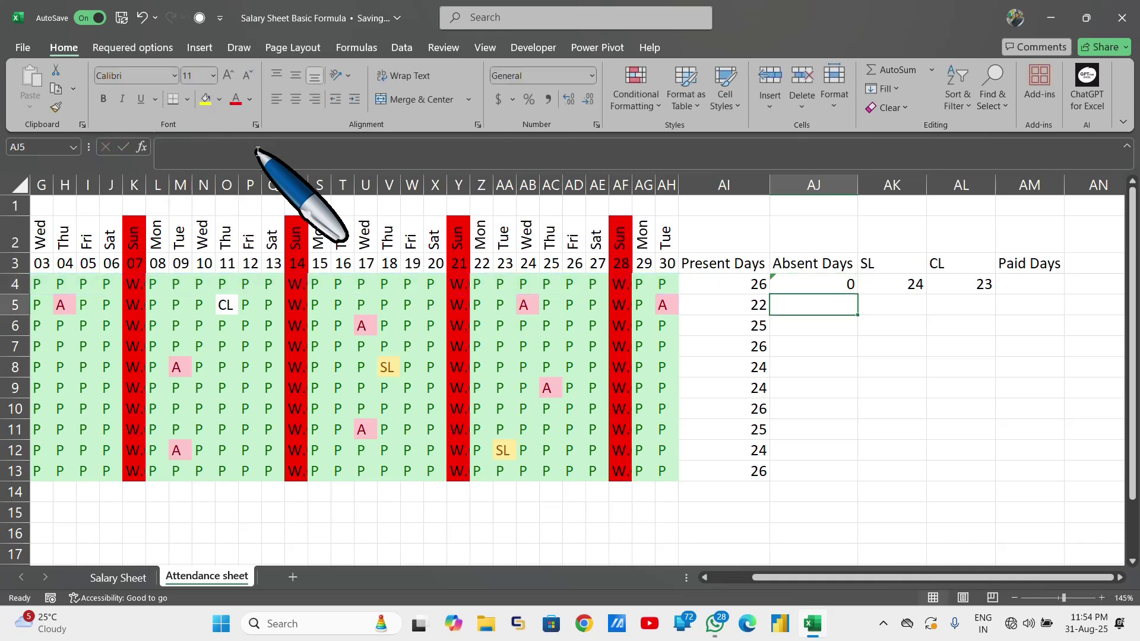
Step: Copy the Absent Days formula from AJ4 into AK4 under SL
left_click(880, 281)
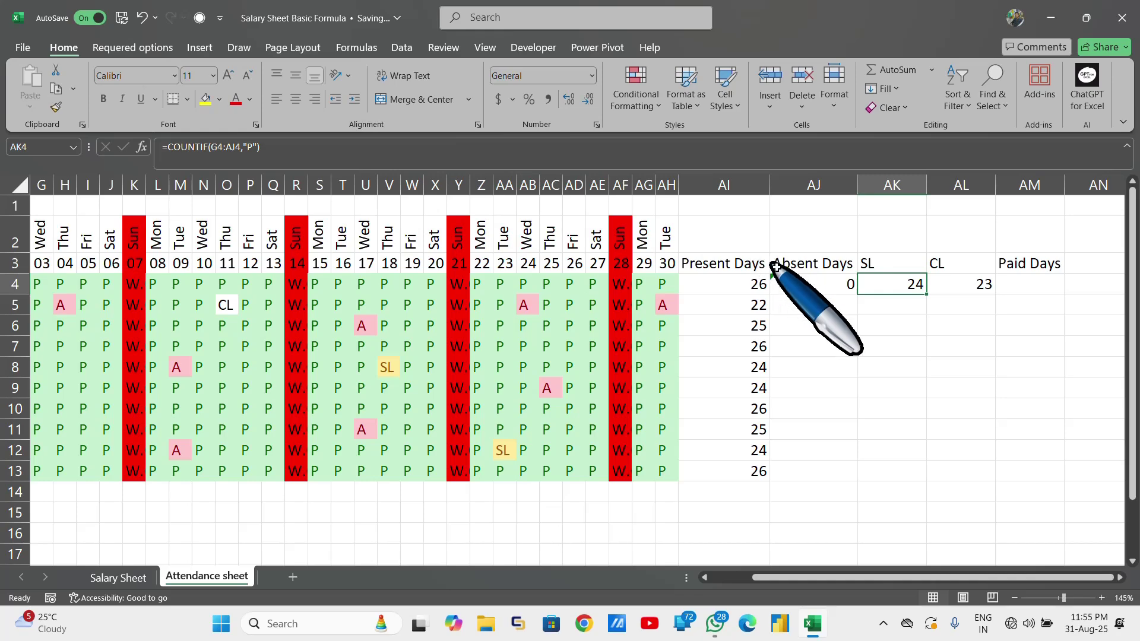
left_click(799, 282)
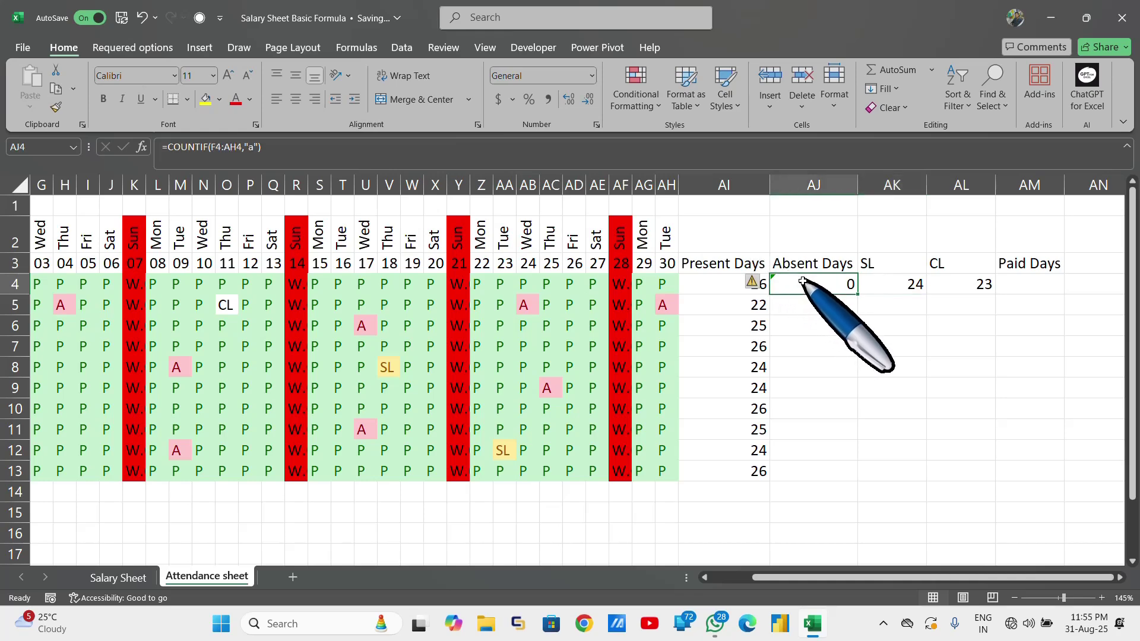
key("ctrl+c")
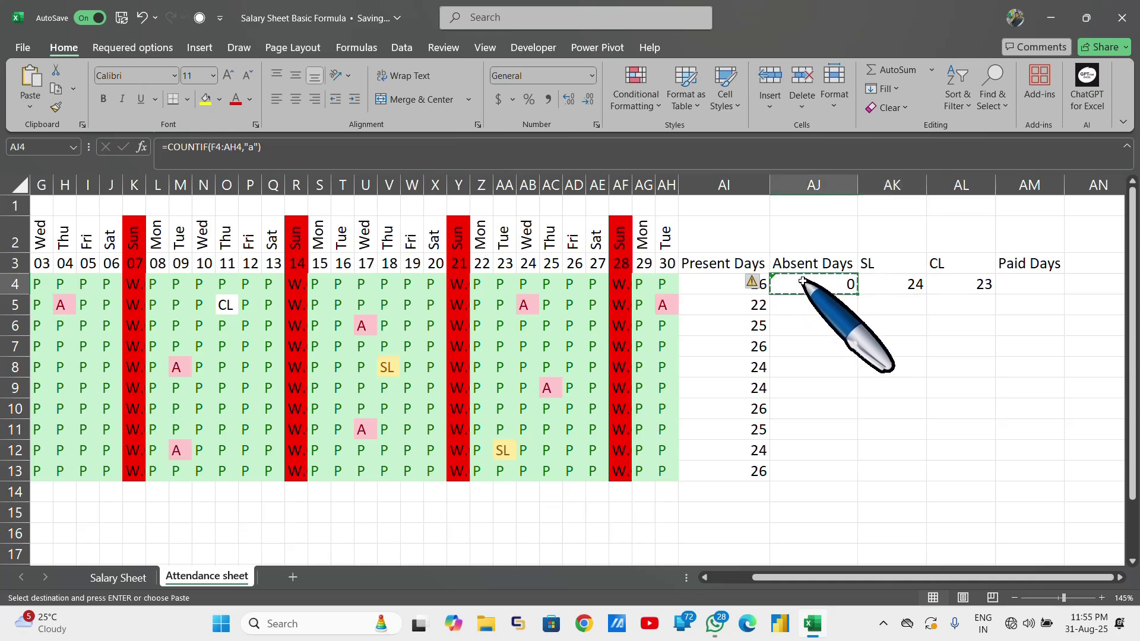
left_click(889, 288)
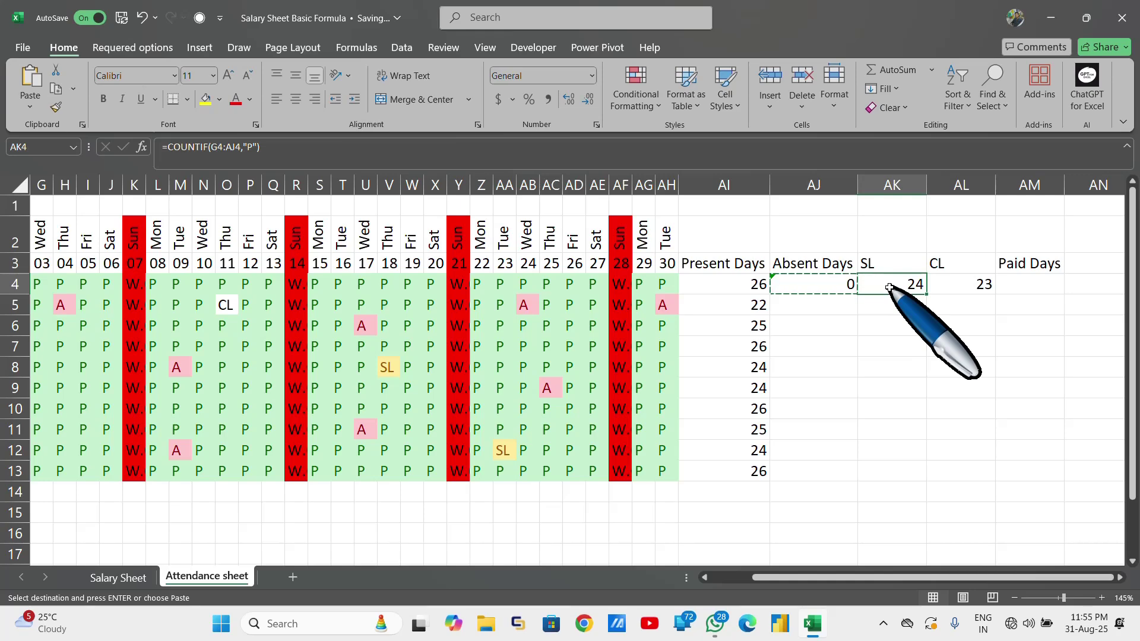
key("Return")
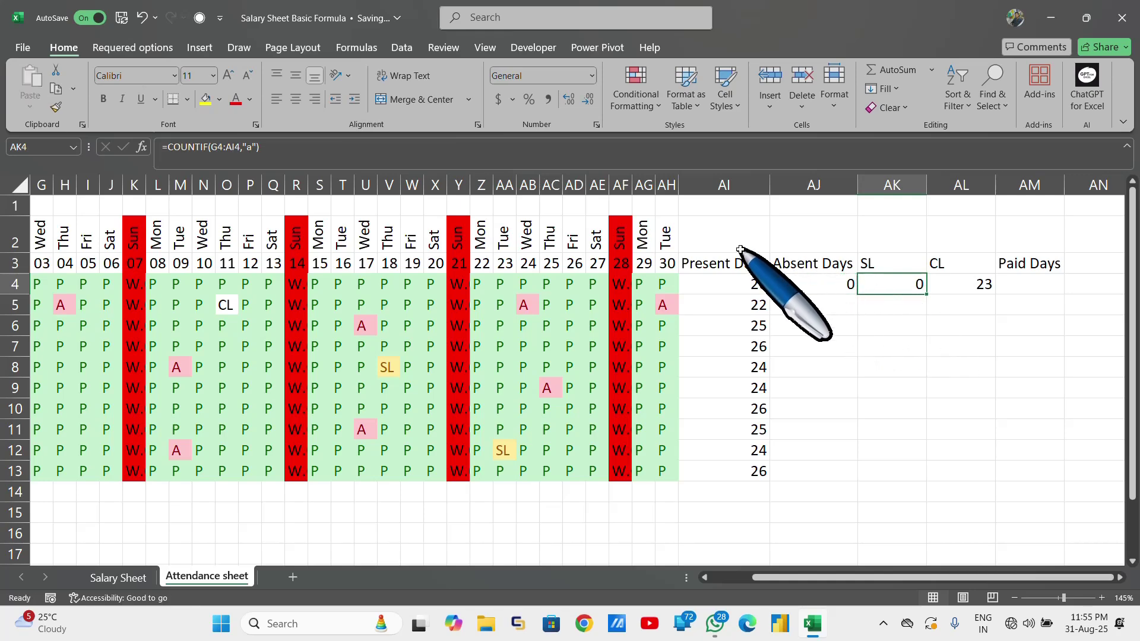
Step: Change the end of the counted range in AK4's formula to AH4
left_click(236, 147)
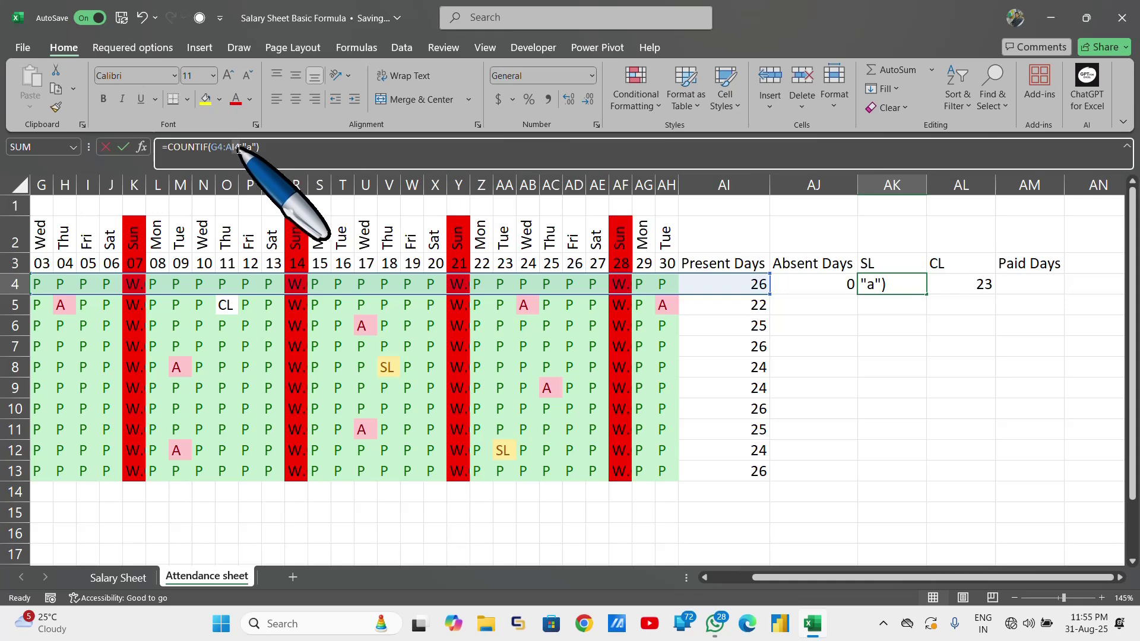
key("BackSpace")
type("h")
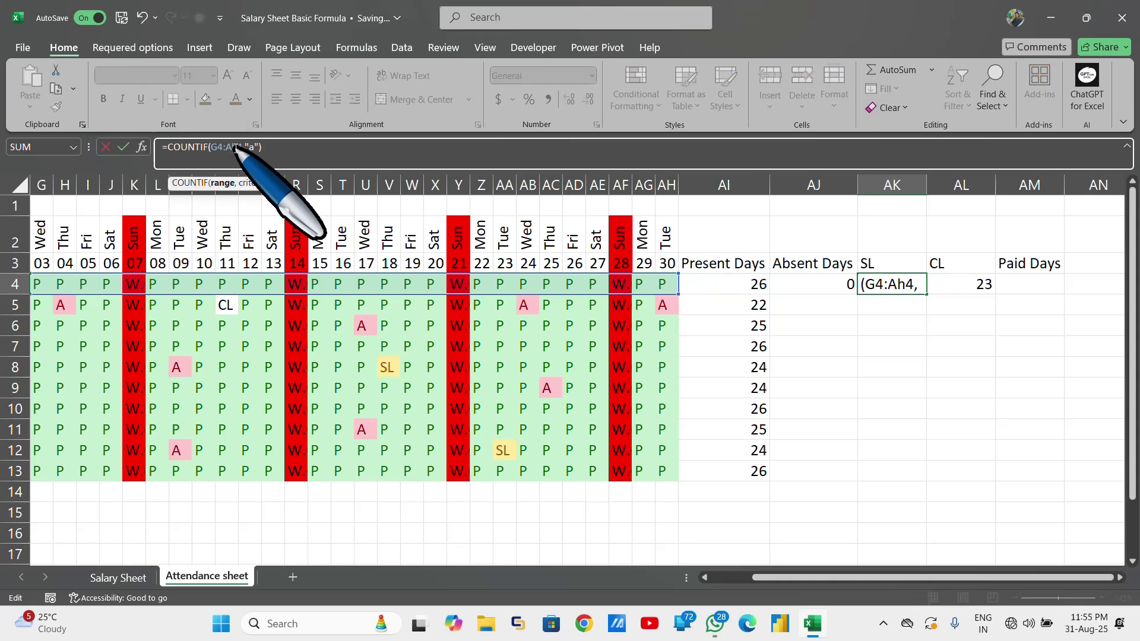
key("Return")
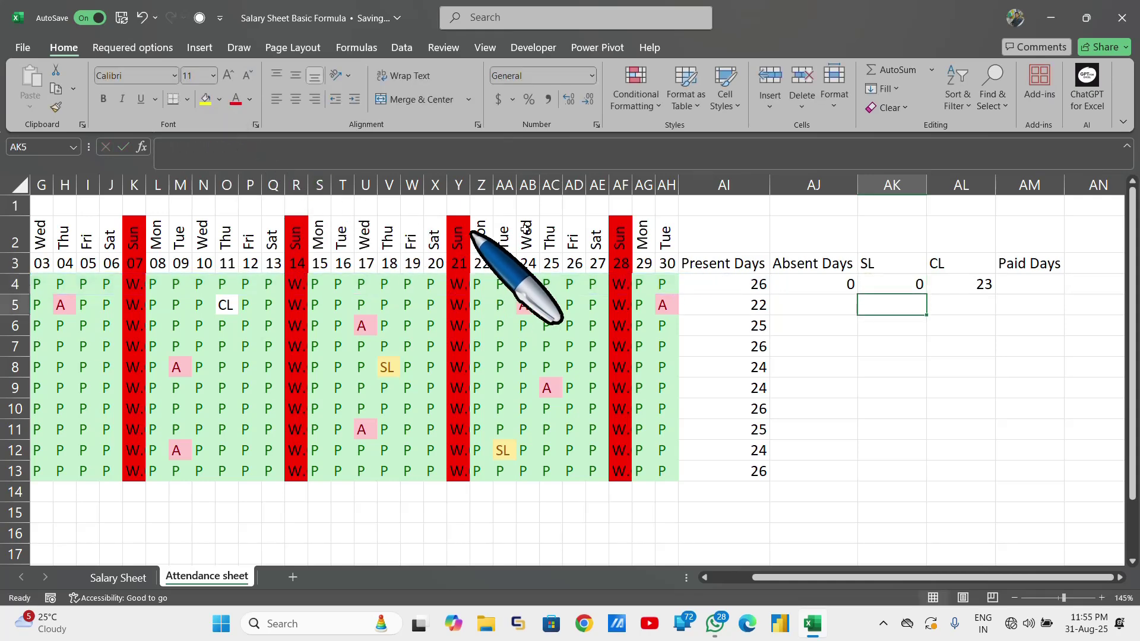
Step: Edit the CL formula in AL4 so it counts CL codes over the range H4:AH4
left_click(937, 281)
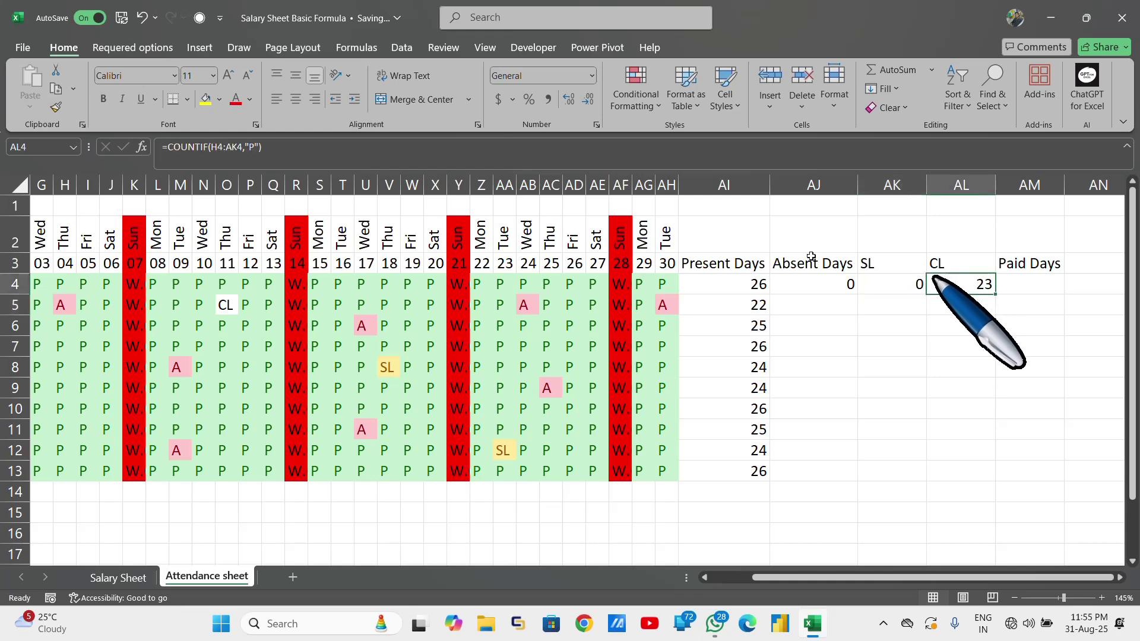
left_click(235, 146)
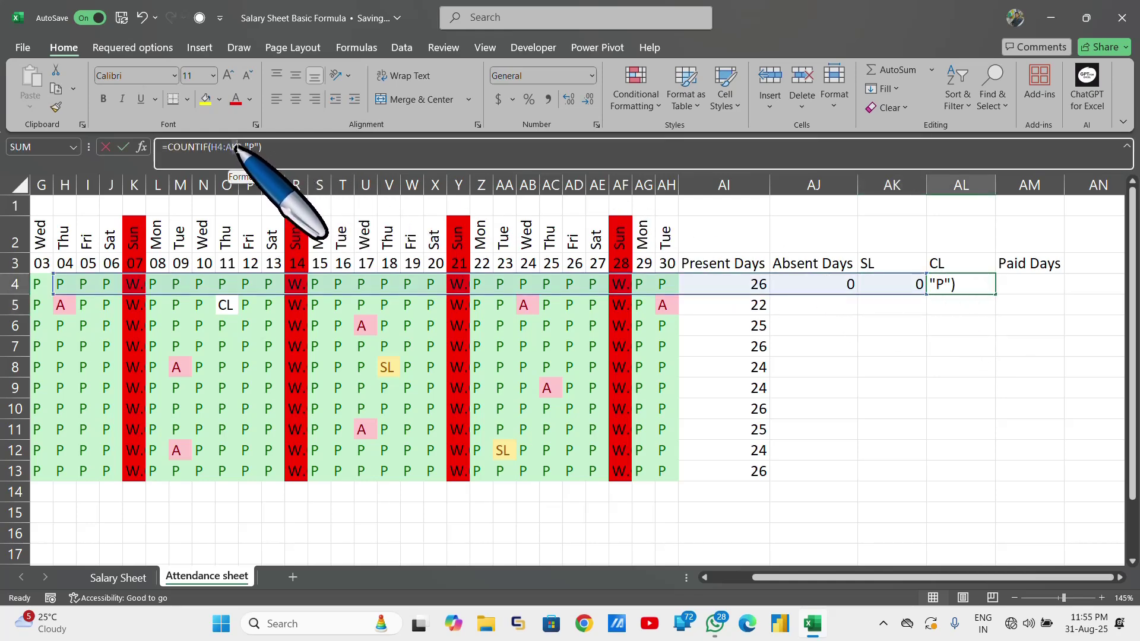
key("BackSpace")
type("h4")
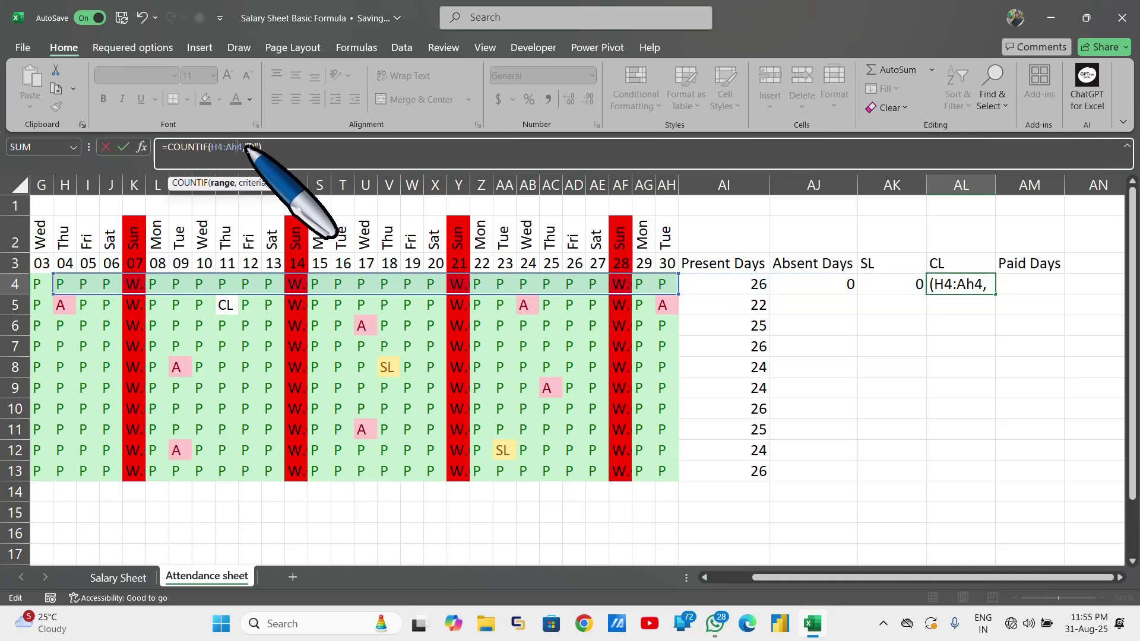
left_click(250, 149)
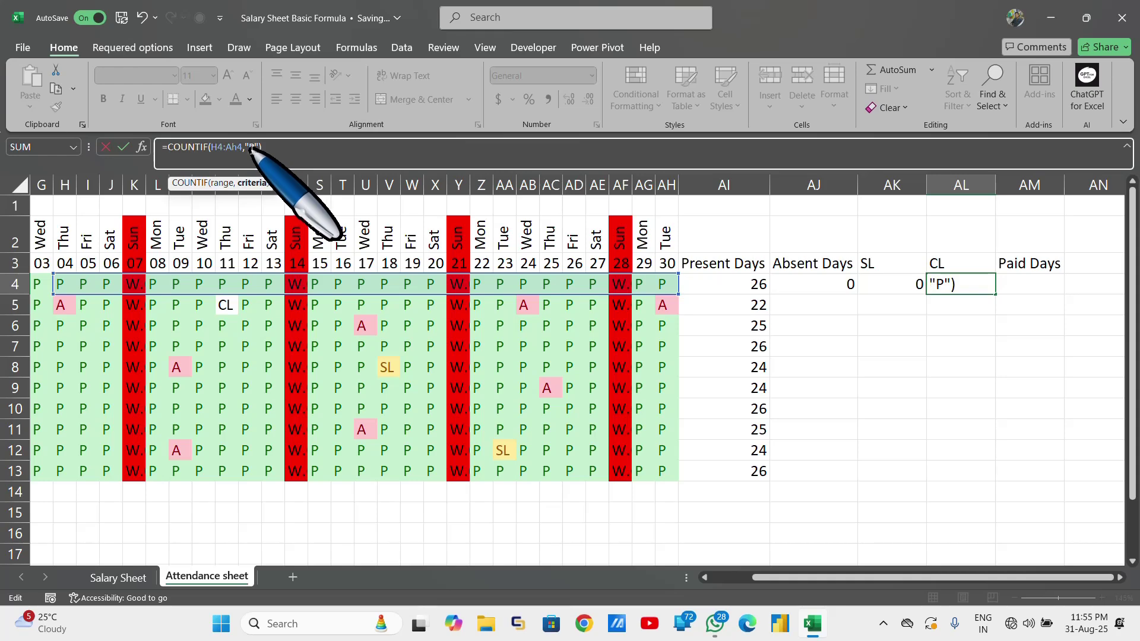
type("ck")
key("Delete")
key("Return")
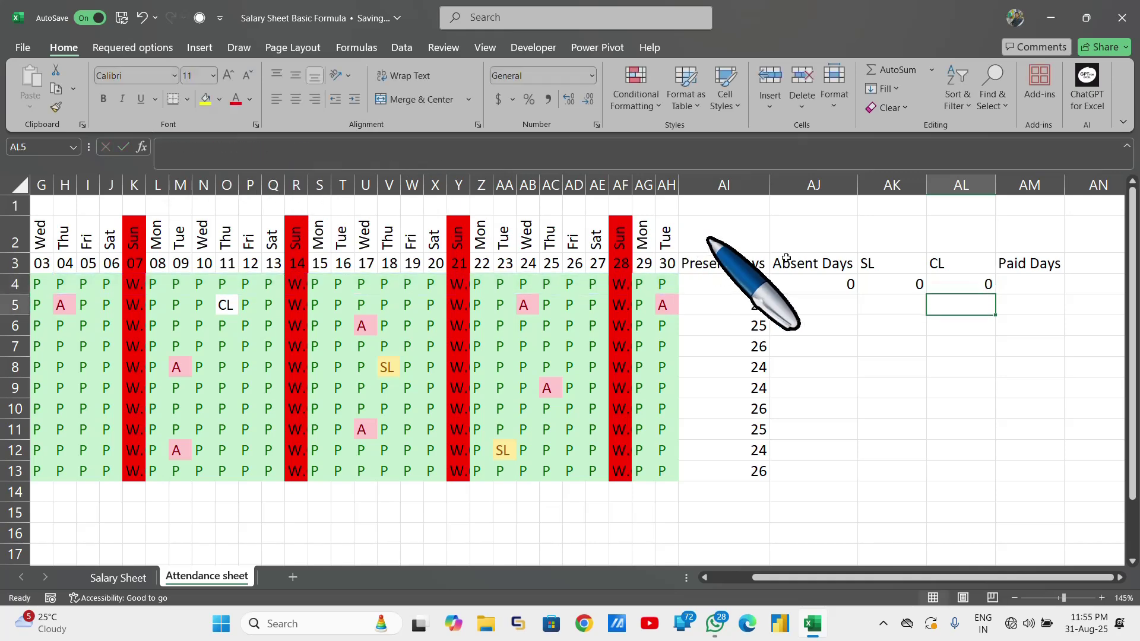
Step: Change the criterion of the SL formula in AK4 to "sl"
left_click(862, 284)
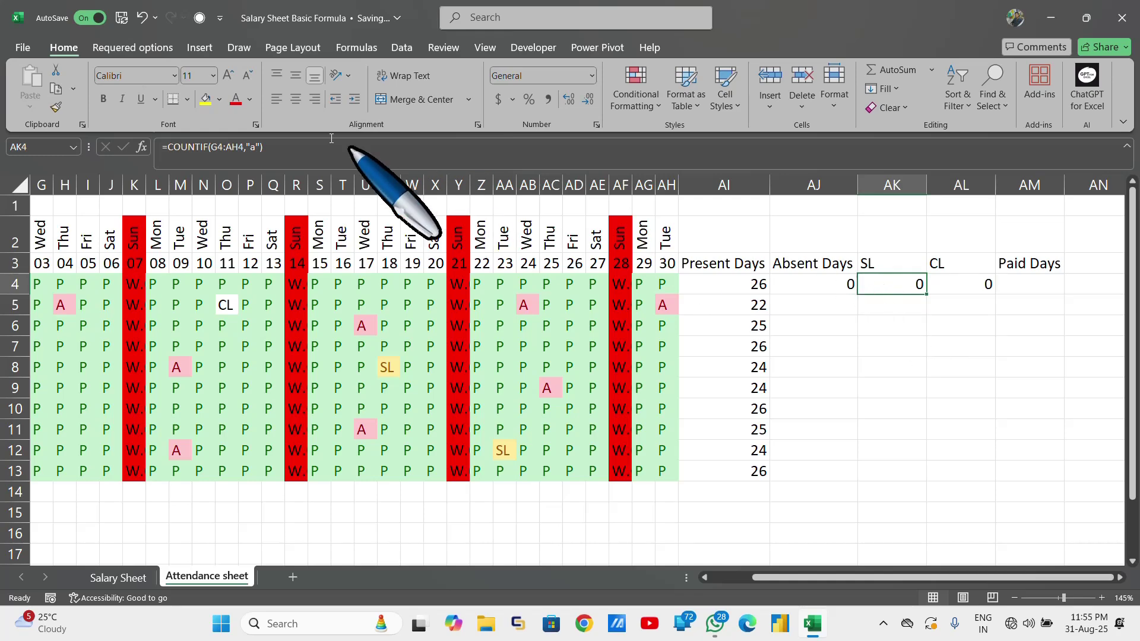
left_click(254, 149)
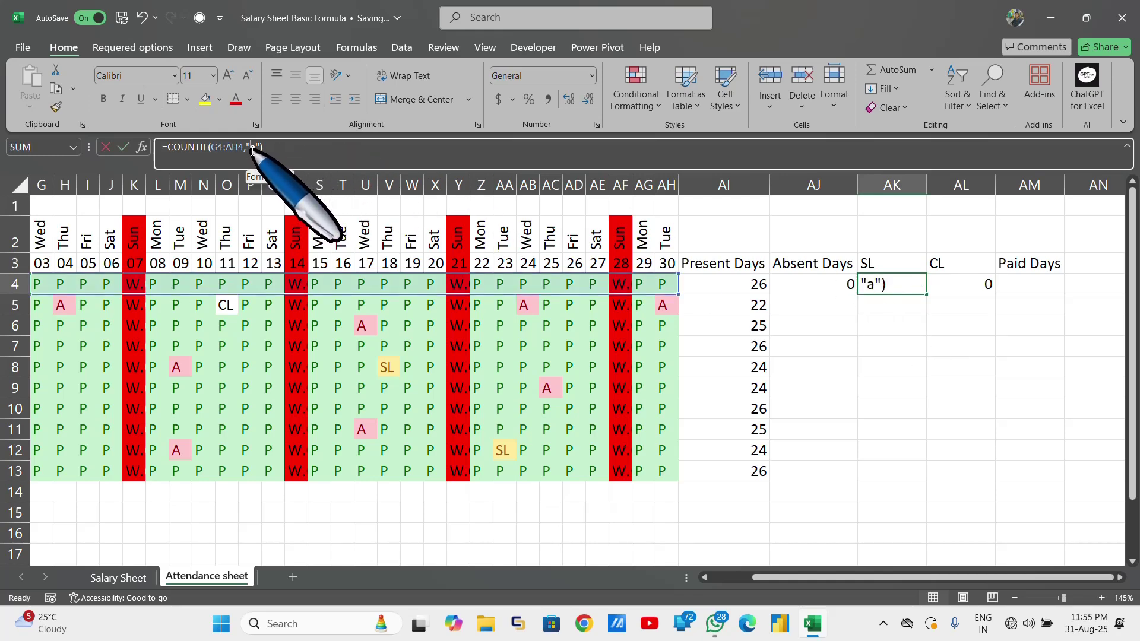
key("BackSpace")
type("sl")
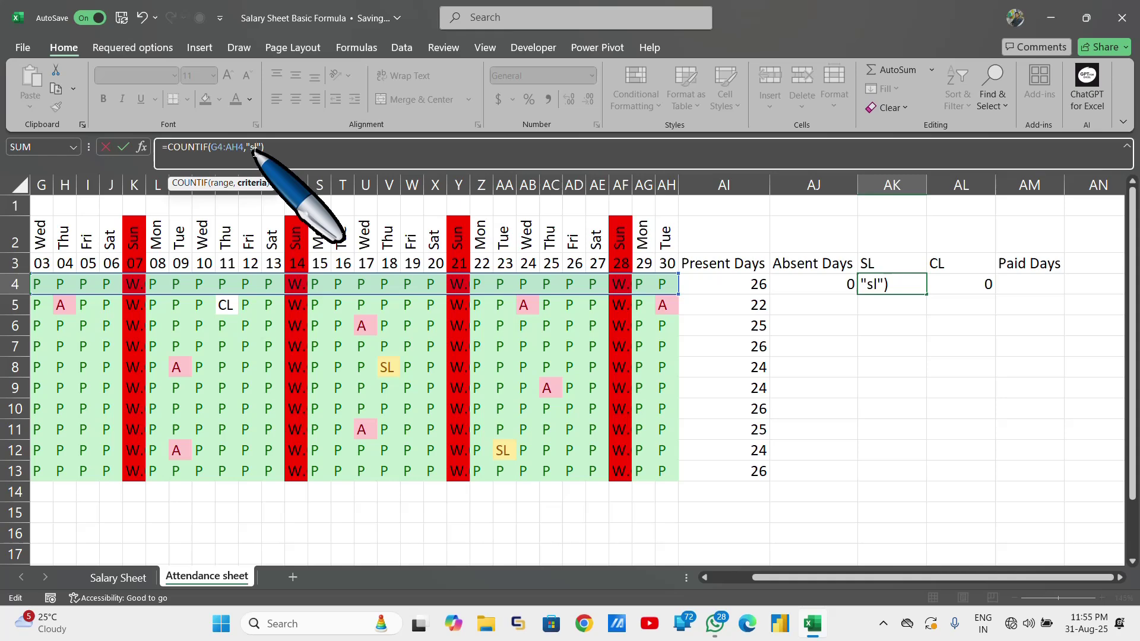
key("Return")
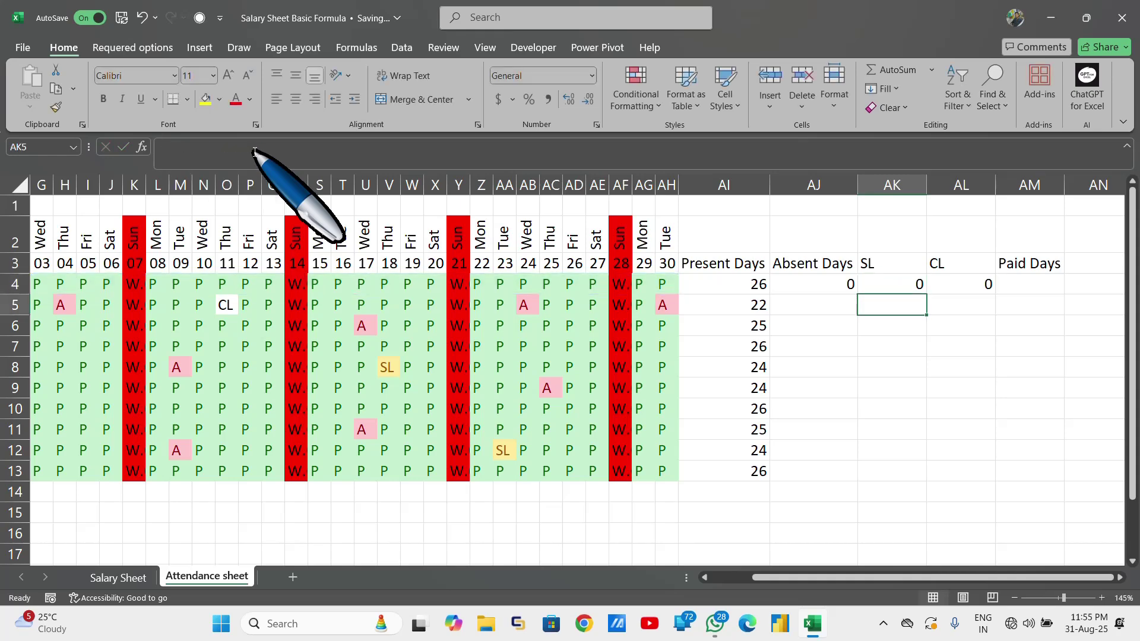
Step: Check the Absent Days formula in AJ4, and fill the Absent Days, SL and CL formulas from AJ4:AL4 down to row 13
left_click(799, 271)
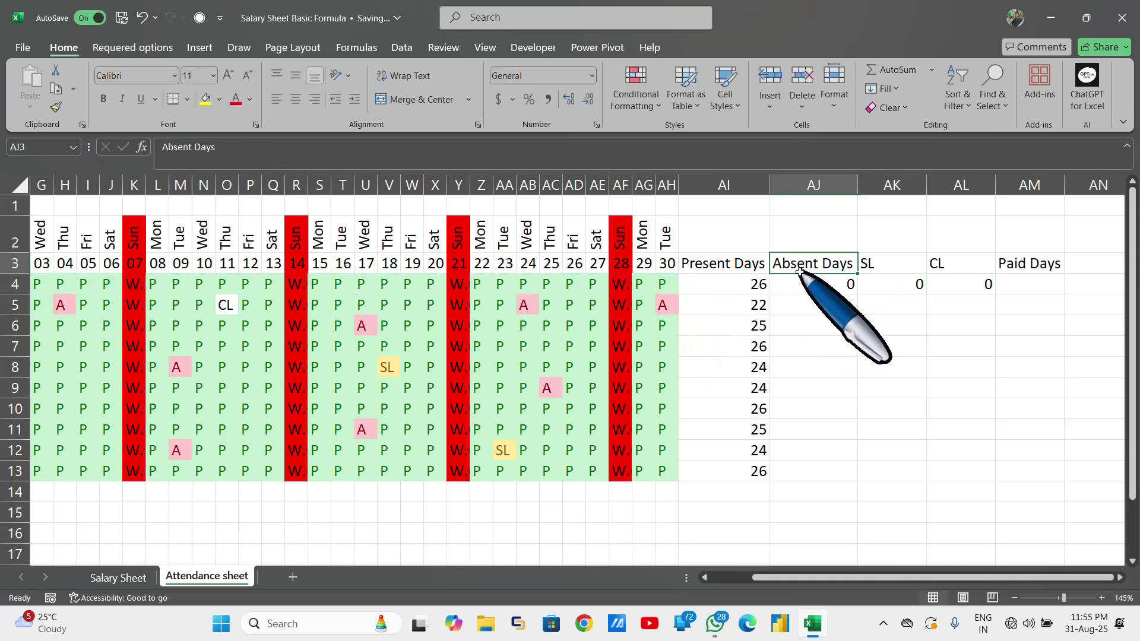
left_click(807, 282)
double_click(807, 283)
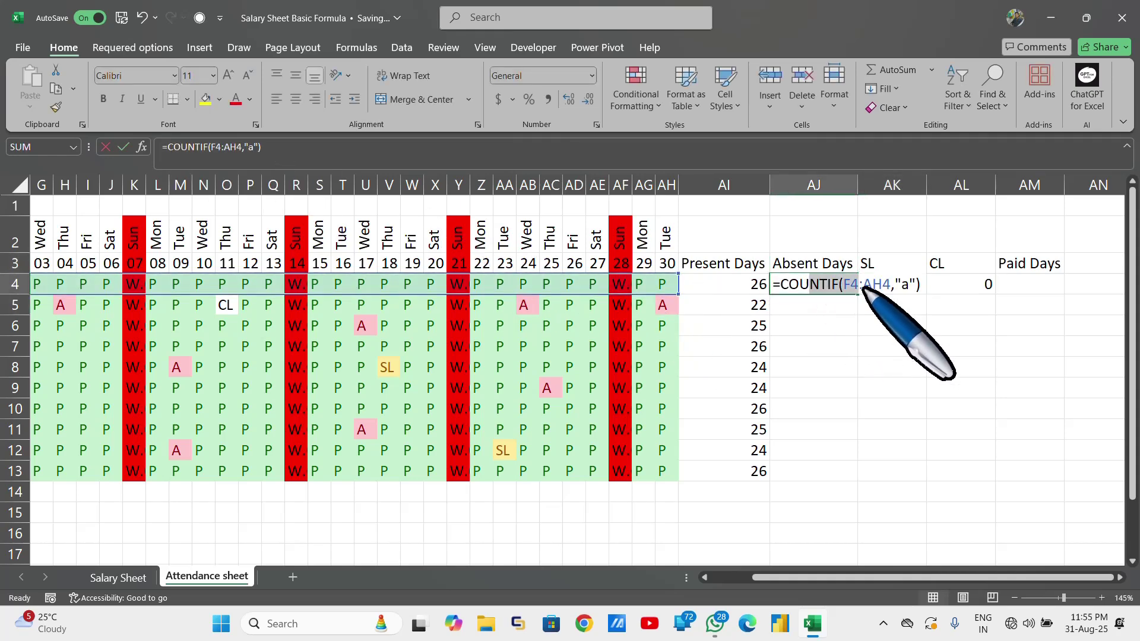
left_click(962, 305)
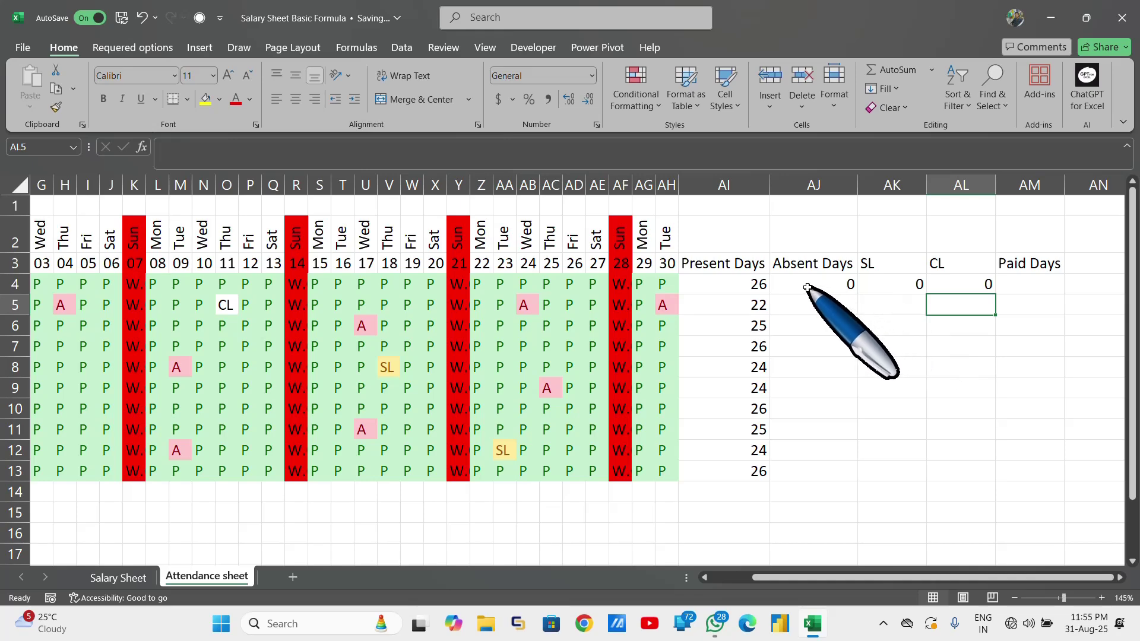
left_click_drag(810, 284, 988, 463)
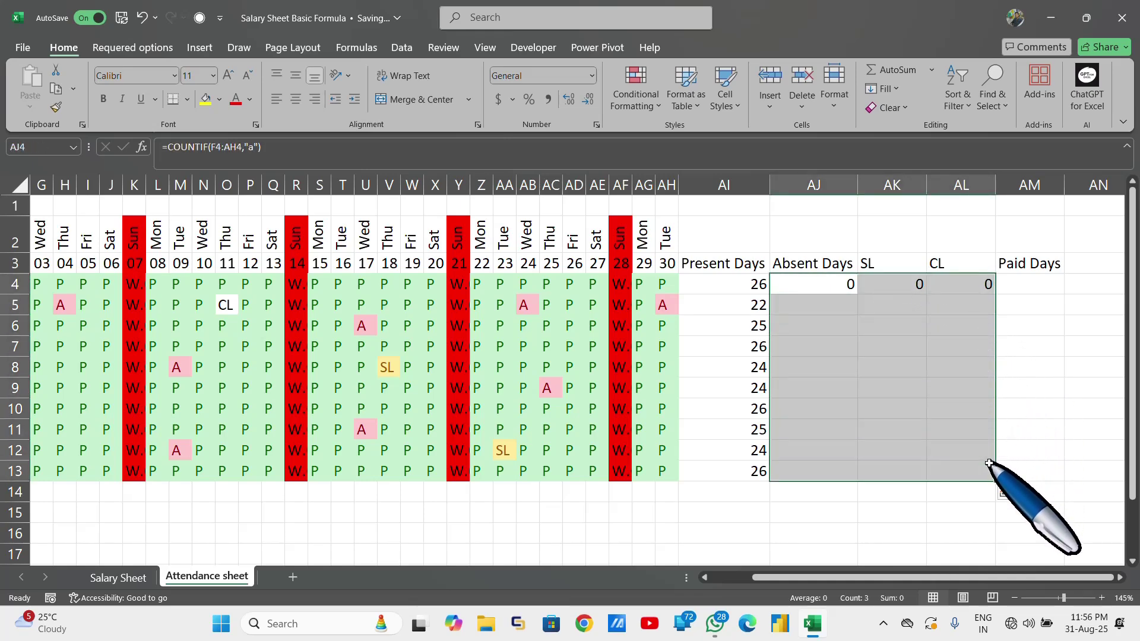
key("ctrl+d")
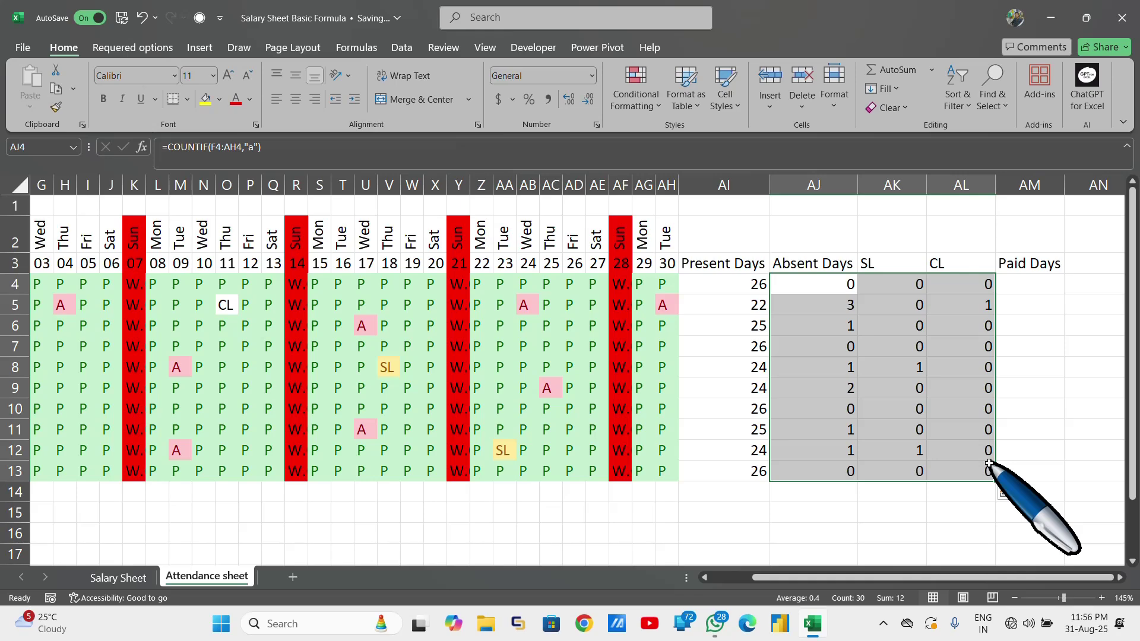
Step: Replace the Paid Days header in AM3 with w.off
left_click(1005, 383)
left_click(1021, 279)
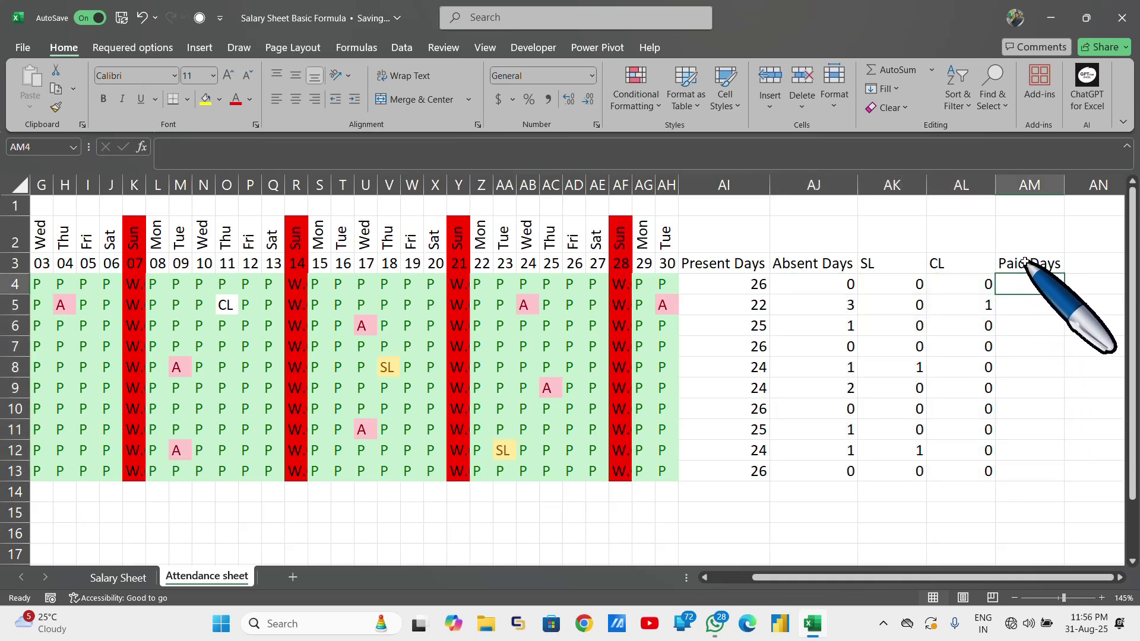
left_click(1025, 262)
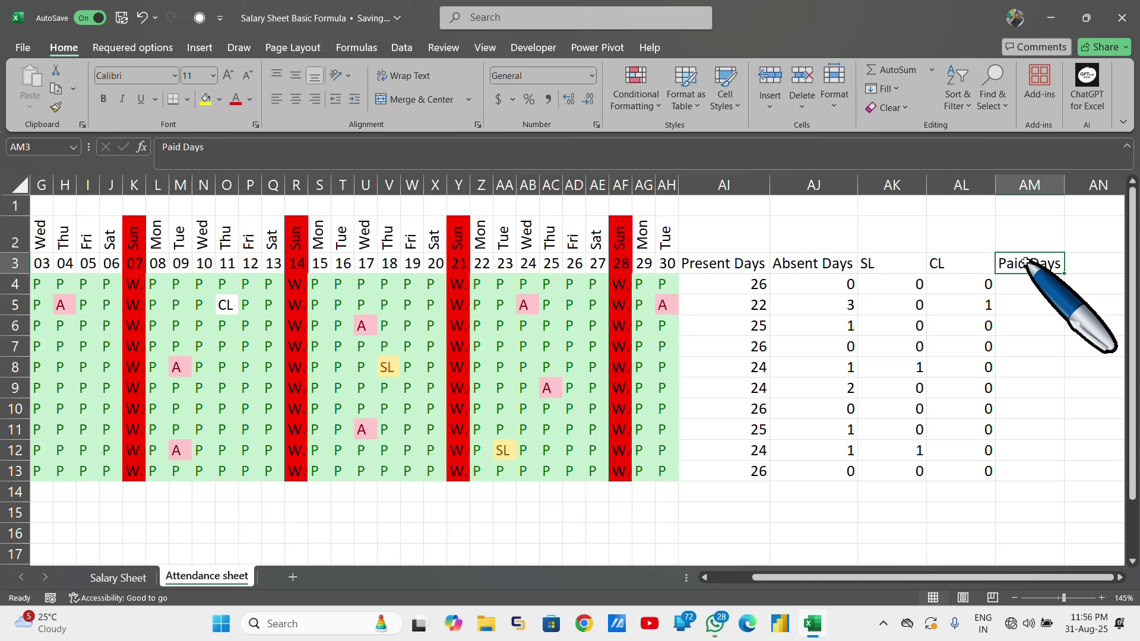
type("w.off")
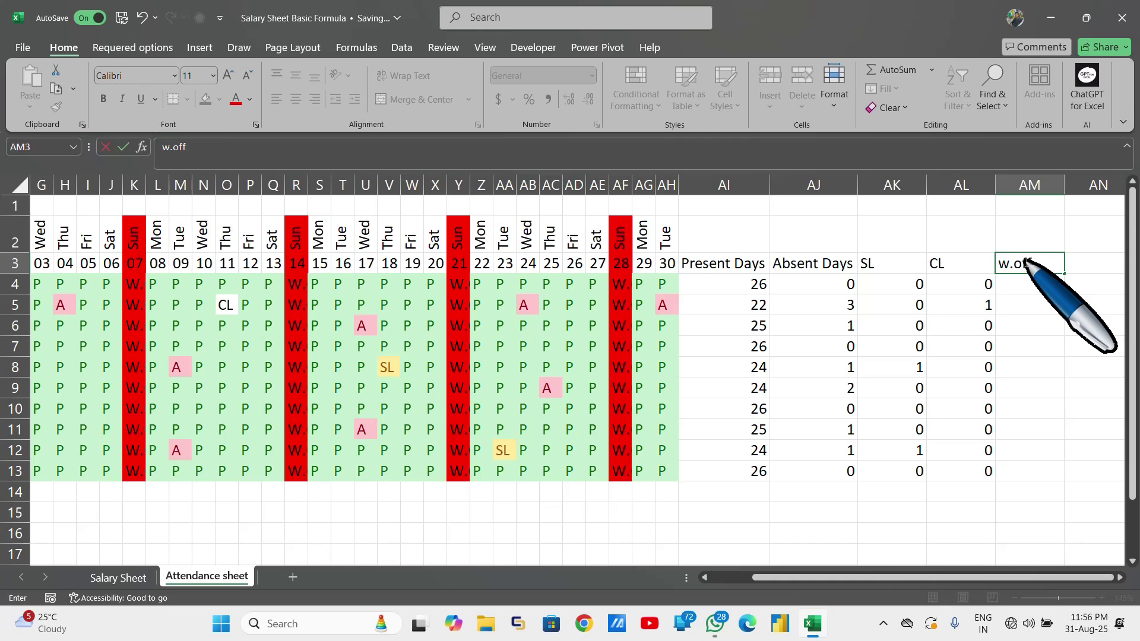
key("Return")
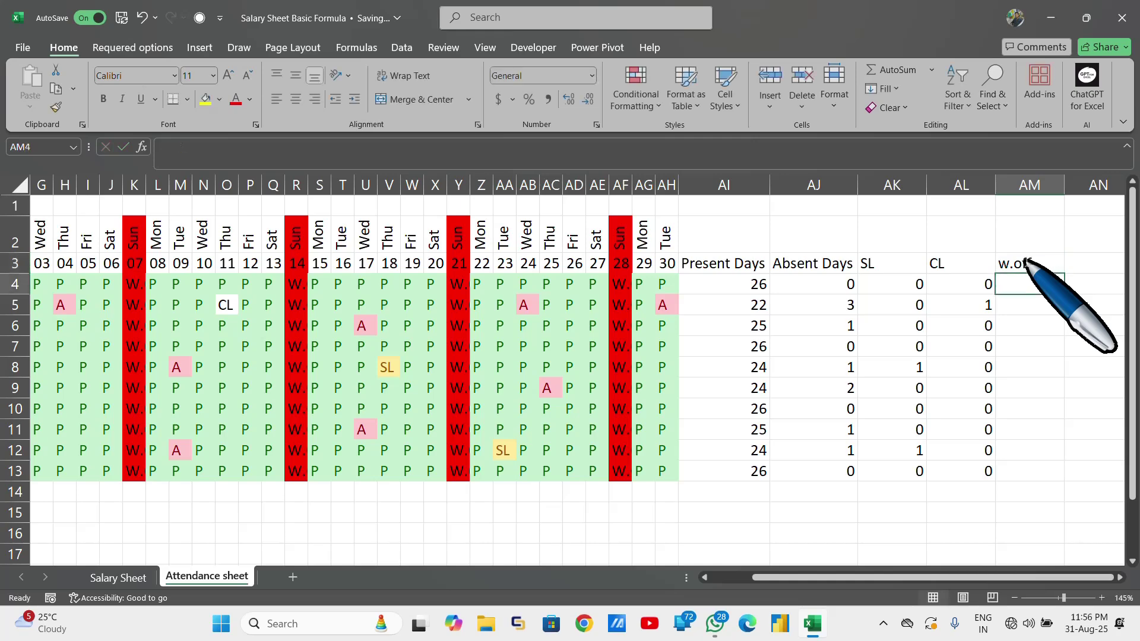
Step: Enter =COUNTIF(E4:AH4,"w.off") in AM4 and fill it down to AM13
type("=")
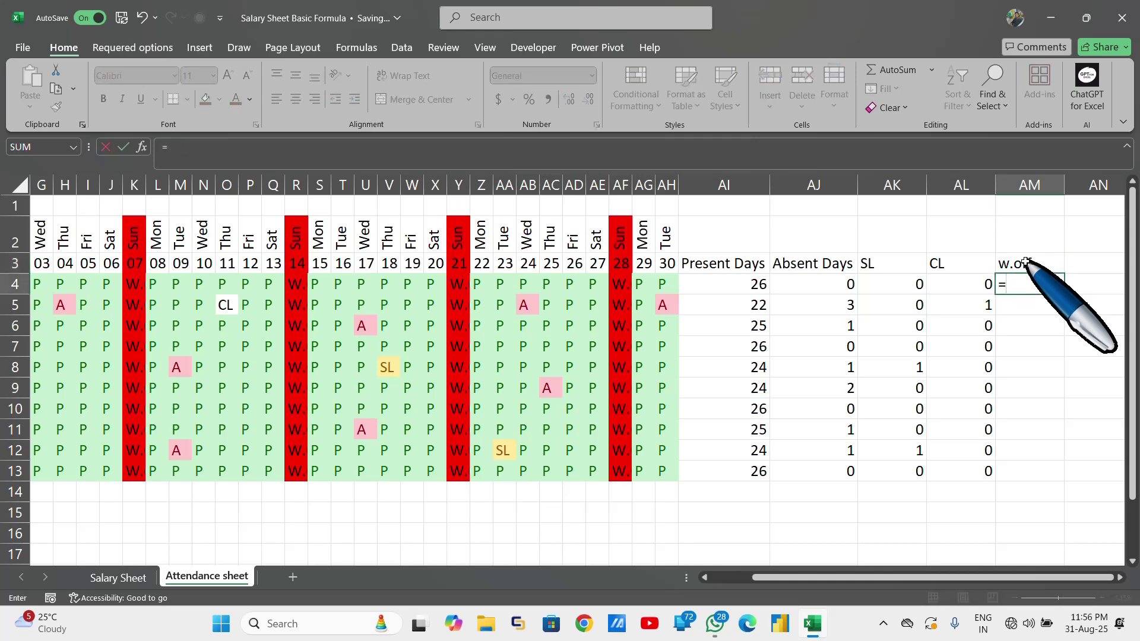
type("count")
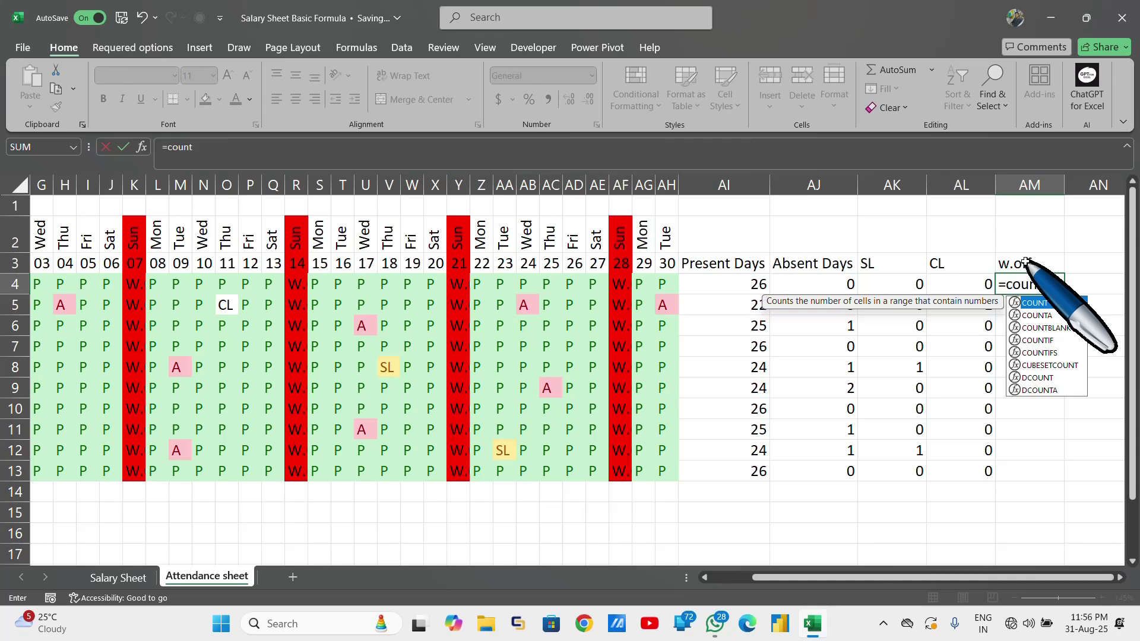
type("i")
key("Tab")
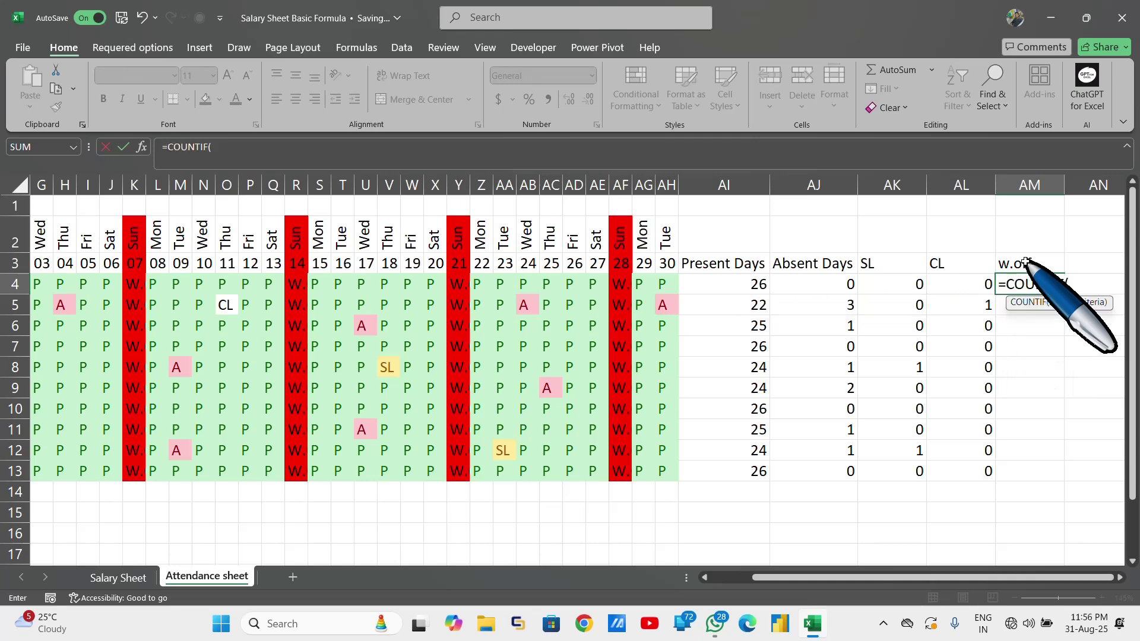
left_click_drag(1025, 261, 457, 263)
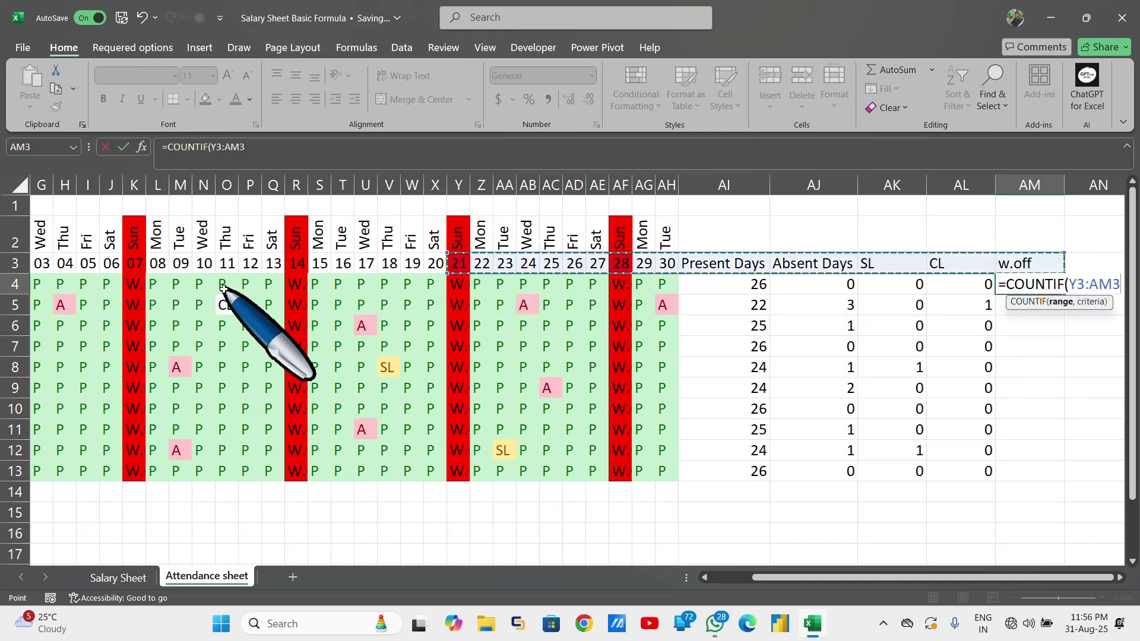
scroll(223, 289, "left", 1)
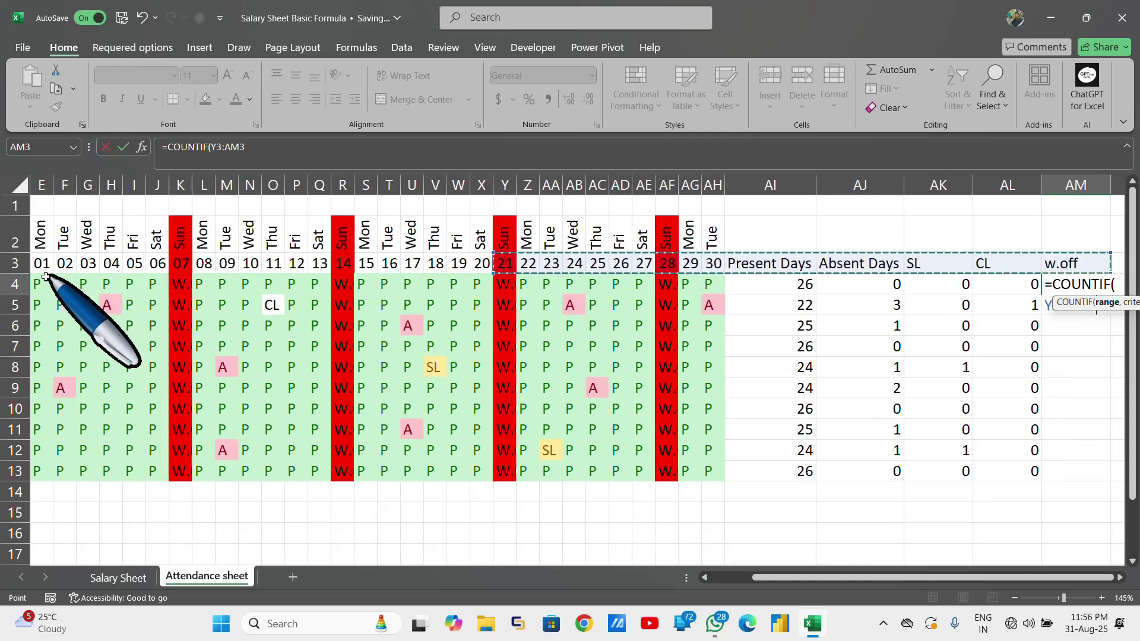
left_click_drag(39, 283, 749, 284)
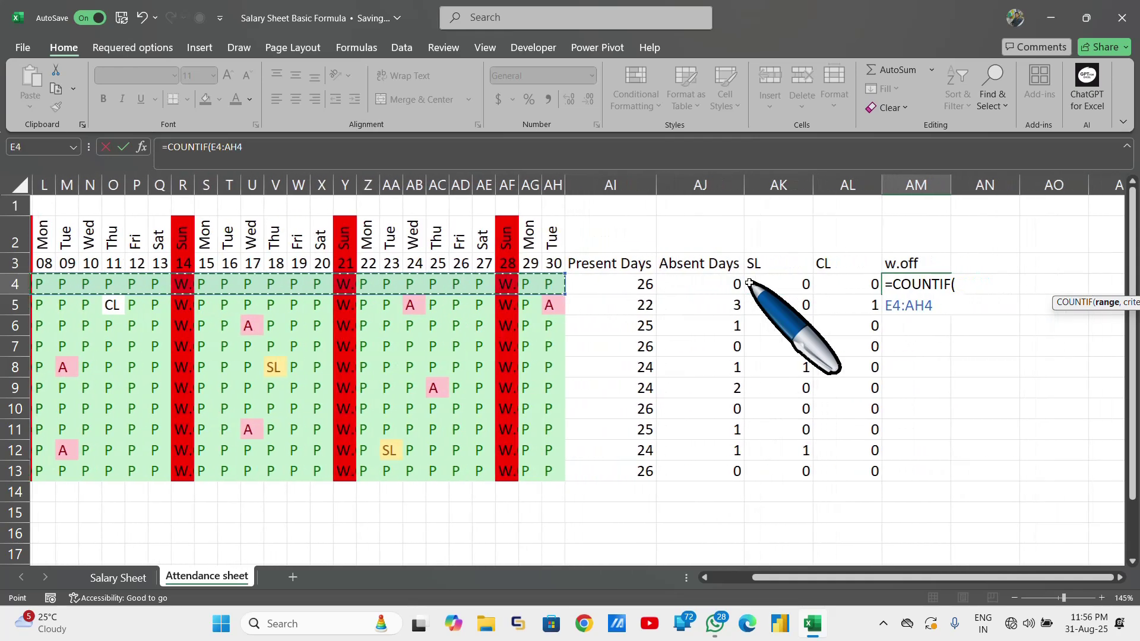
type(",")
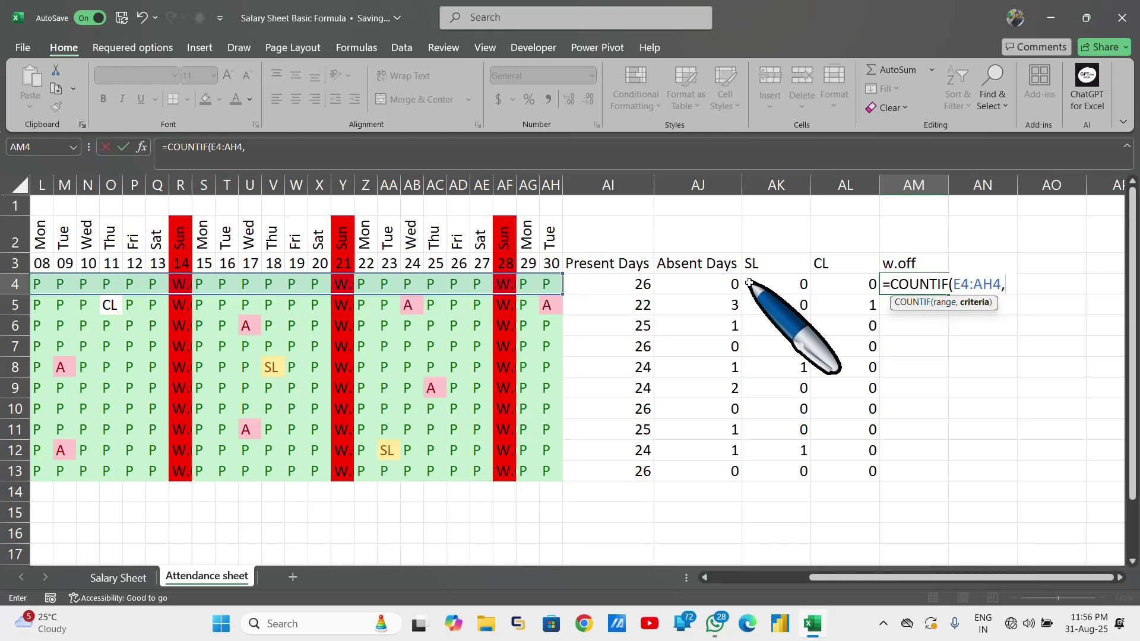
type("\"w.off\")")
key("Return")
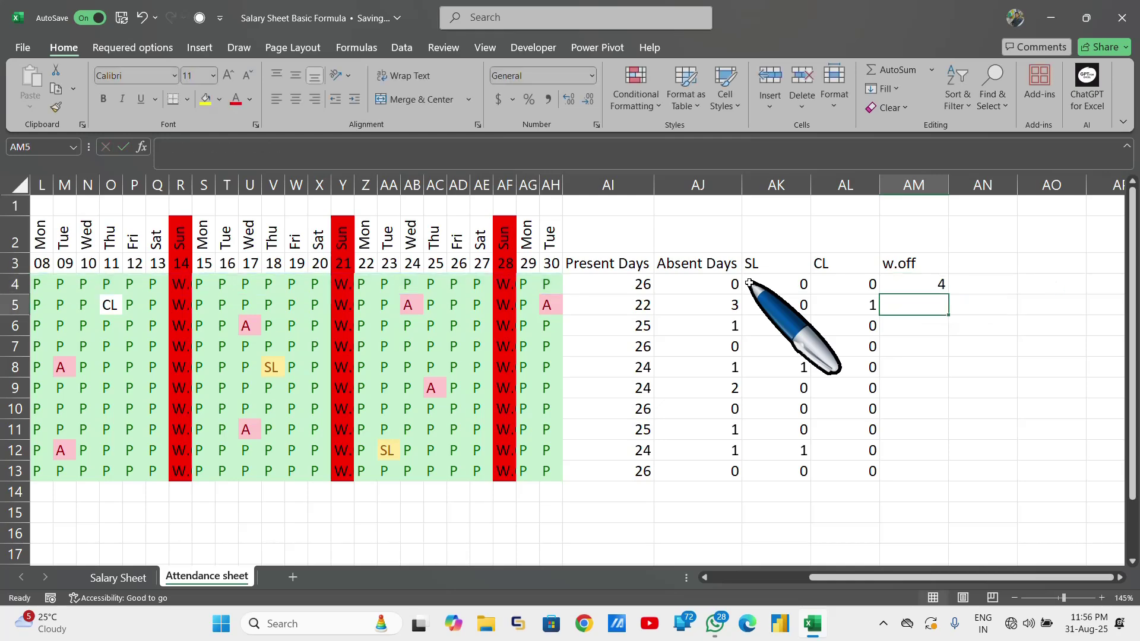
left_click(893, 286)
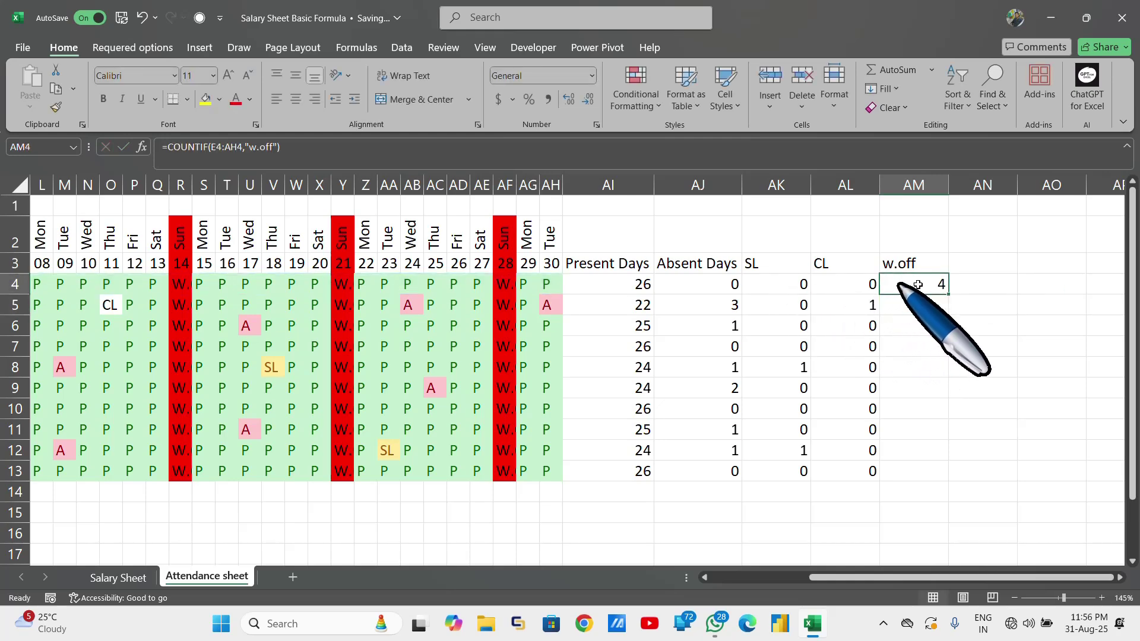
double_click(943, 288)
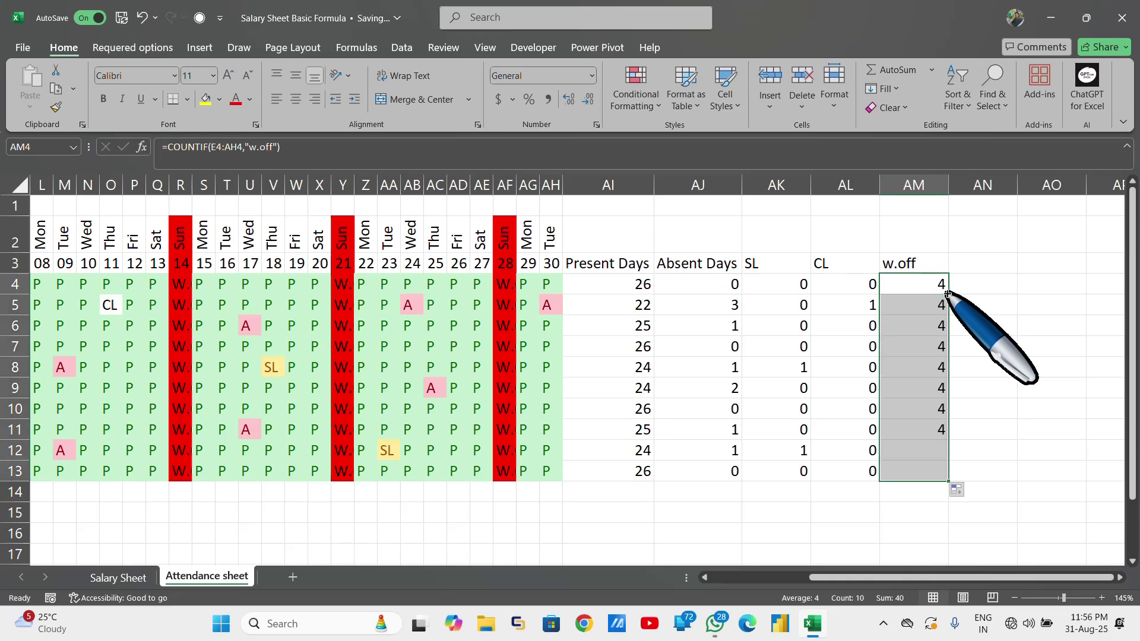
Step: Enter the header Paid Days in AN3, beside the w.off column
left_click(980, 261)
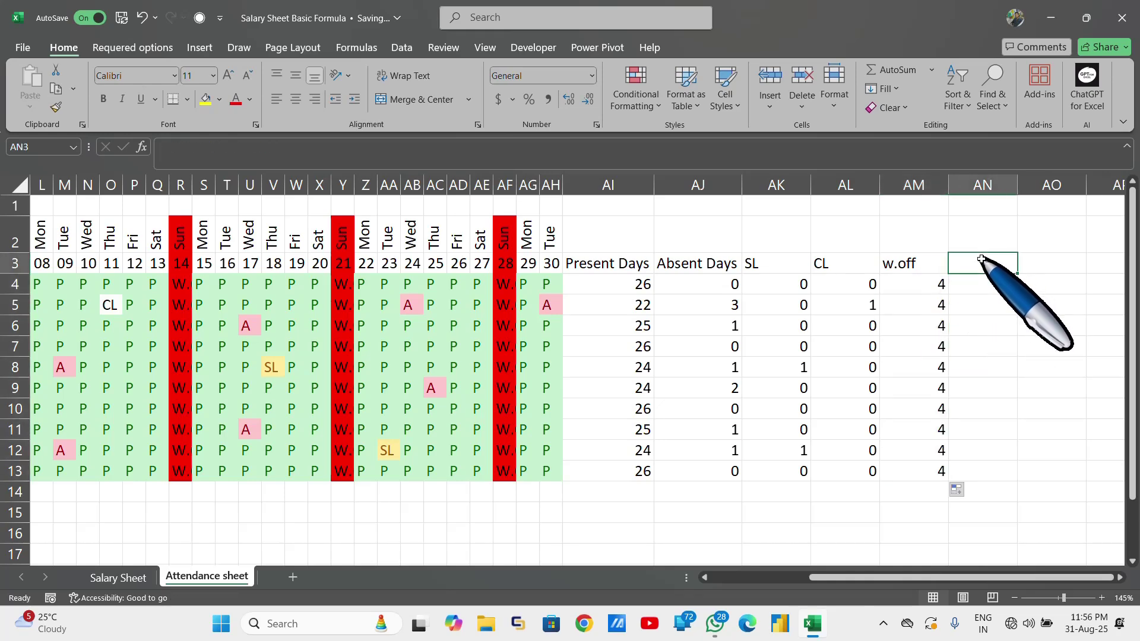
type("p")
key("BackSpace")
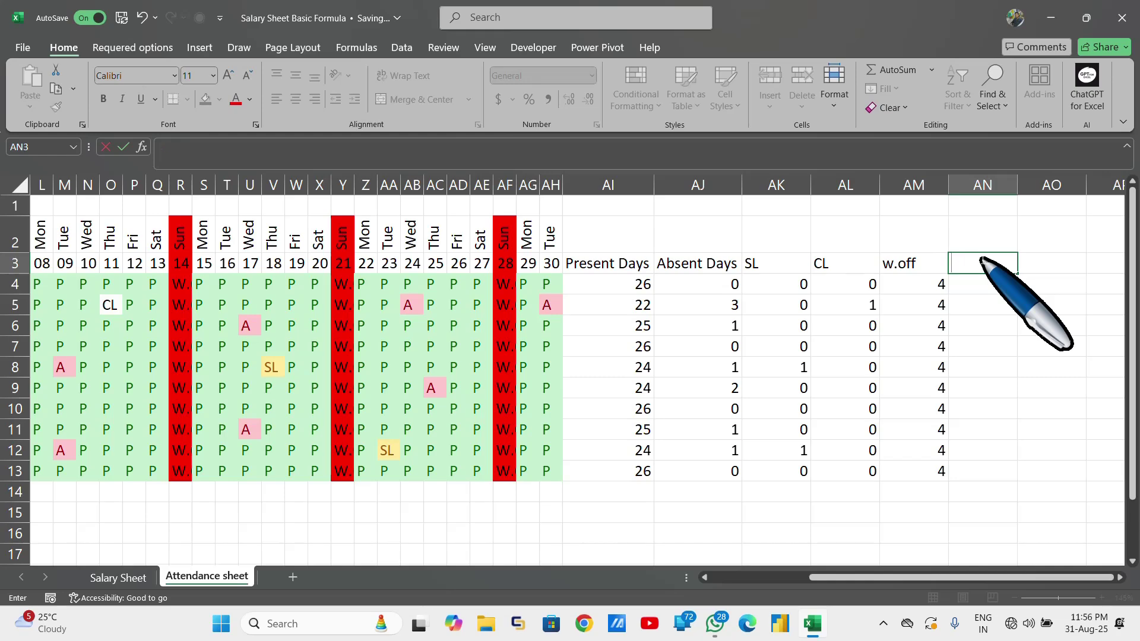
type("Paid D")
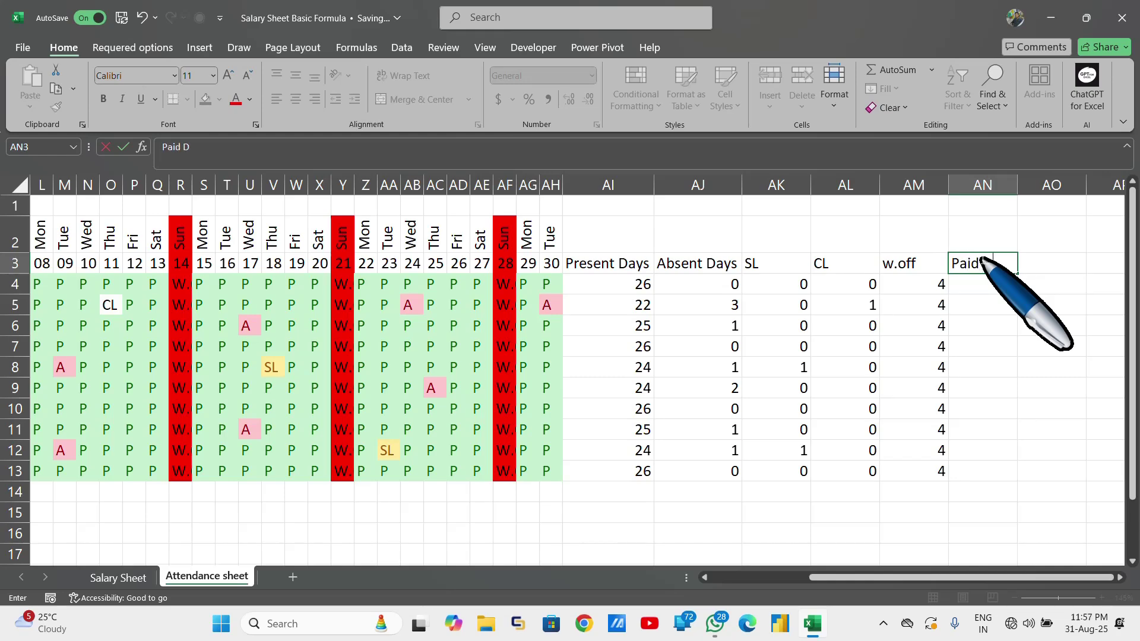
type("ays")
key("Return")
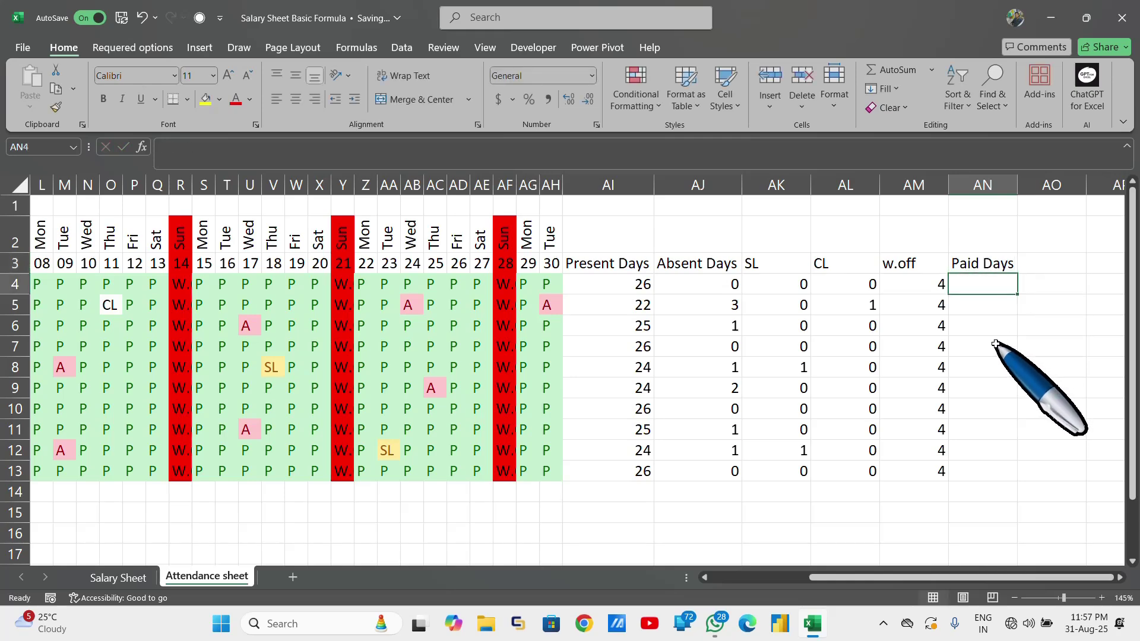
Step: Enter =AI4+AK4+AL4+AM4 in AN4 to add present days, SL, CL and weekly-offs as paid days
type("=")
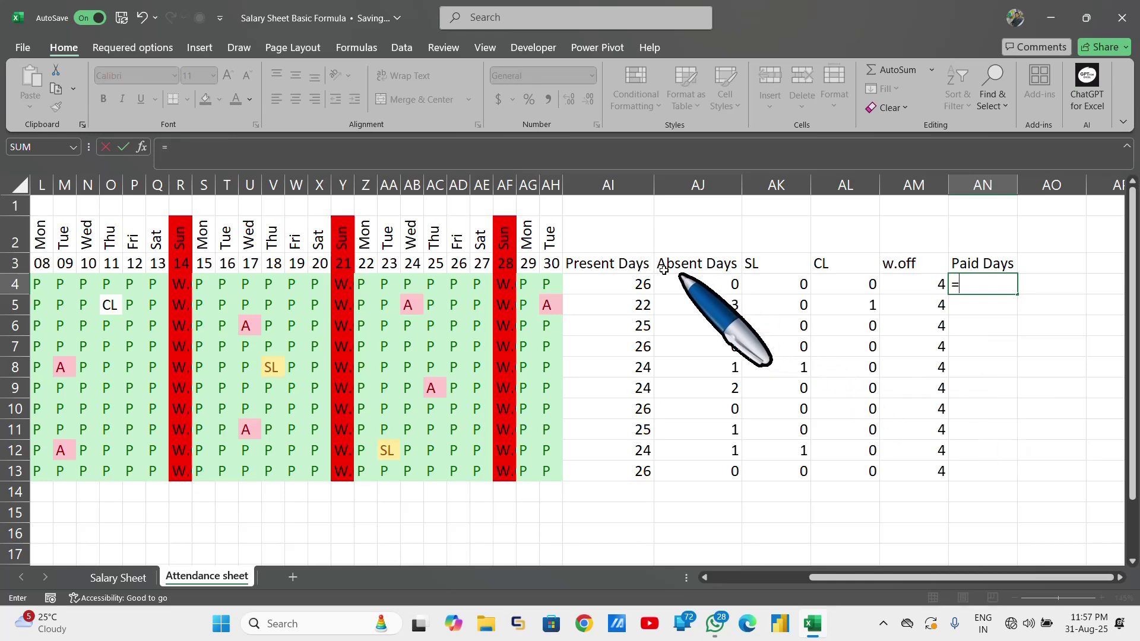
left_click(636, 279)
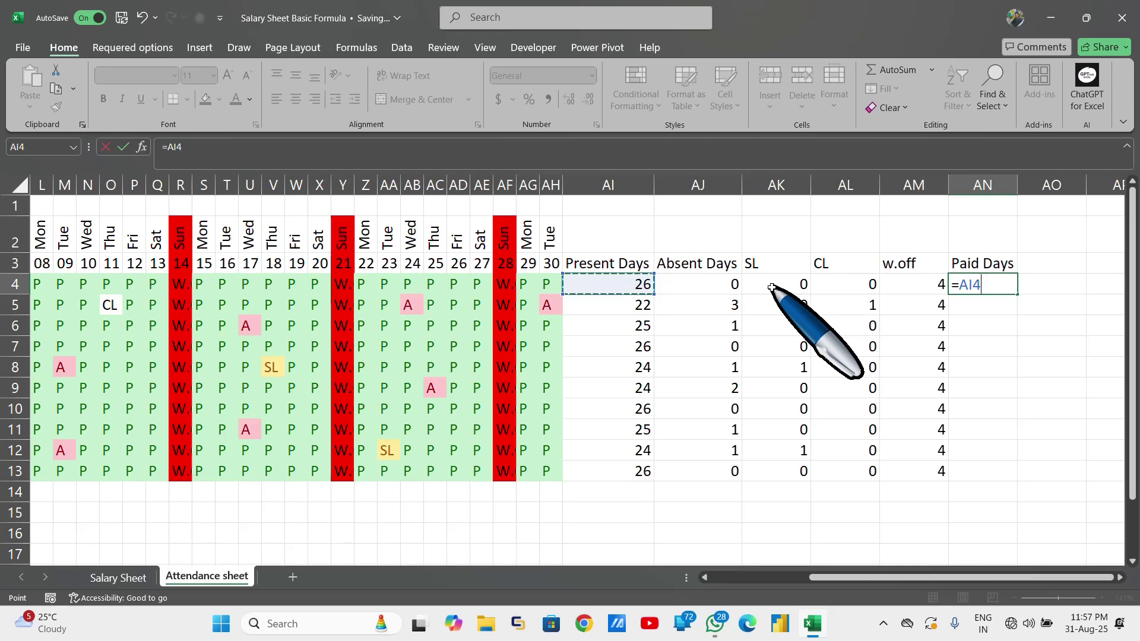
type("+")
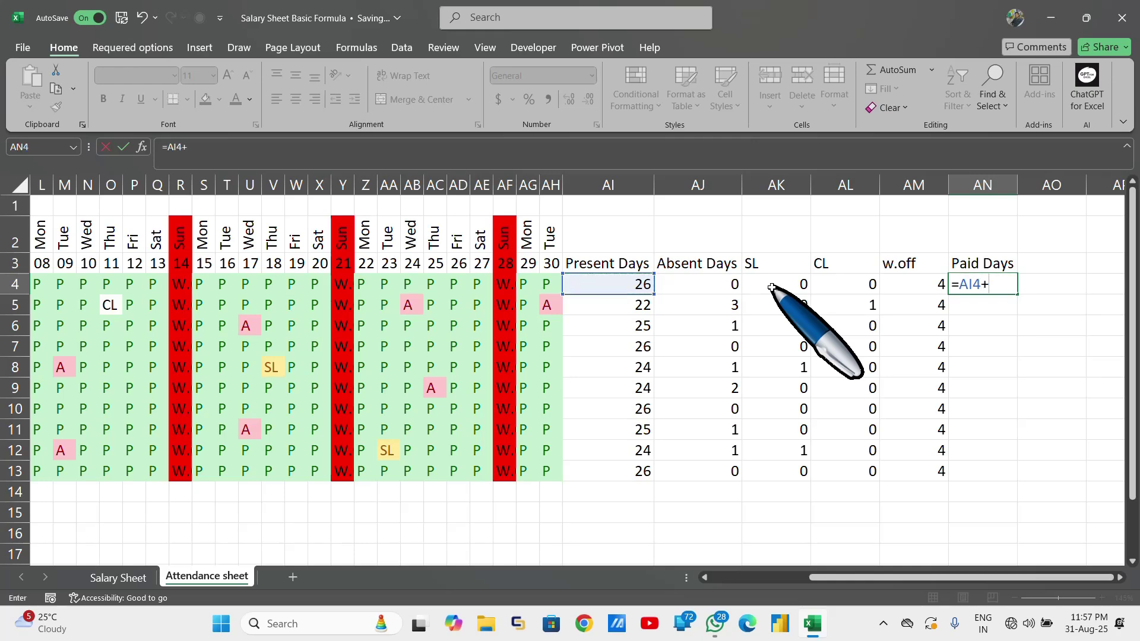
left_click(772, 287)
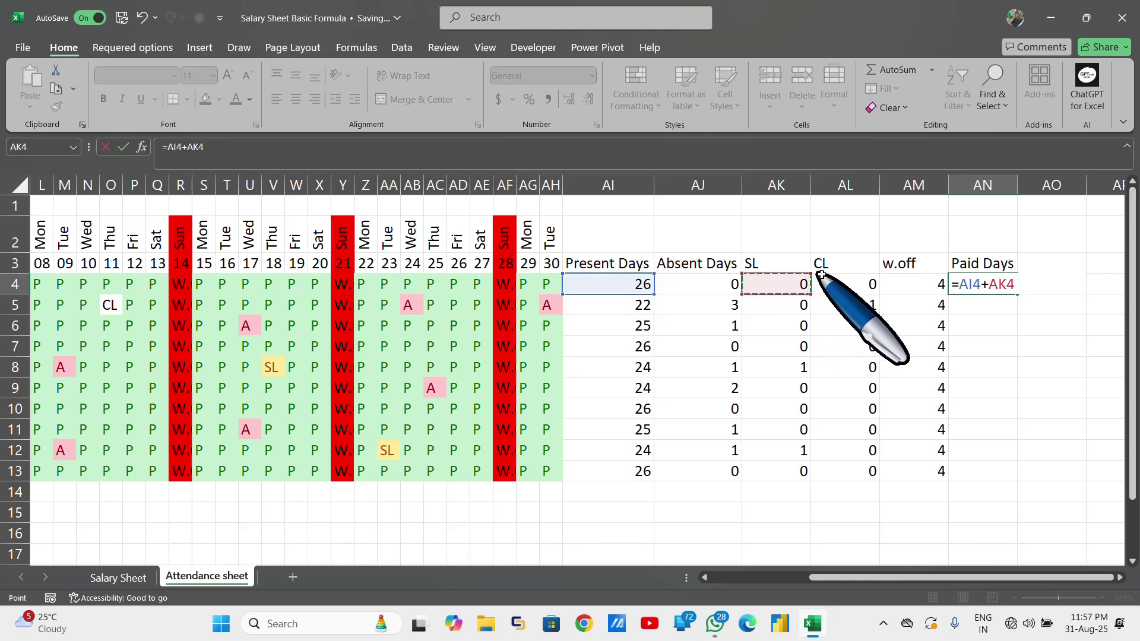
type("+")
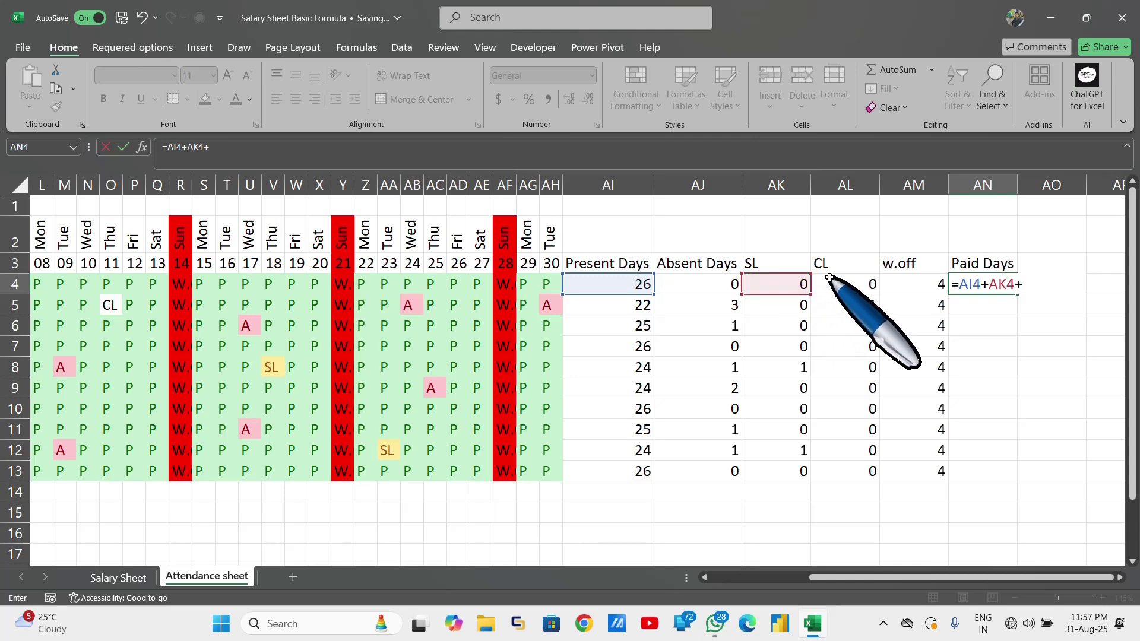
left_click(829, 278)
type("+")
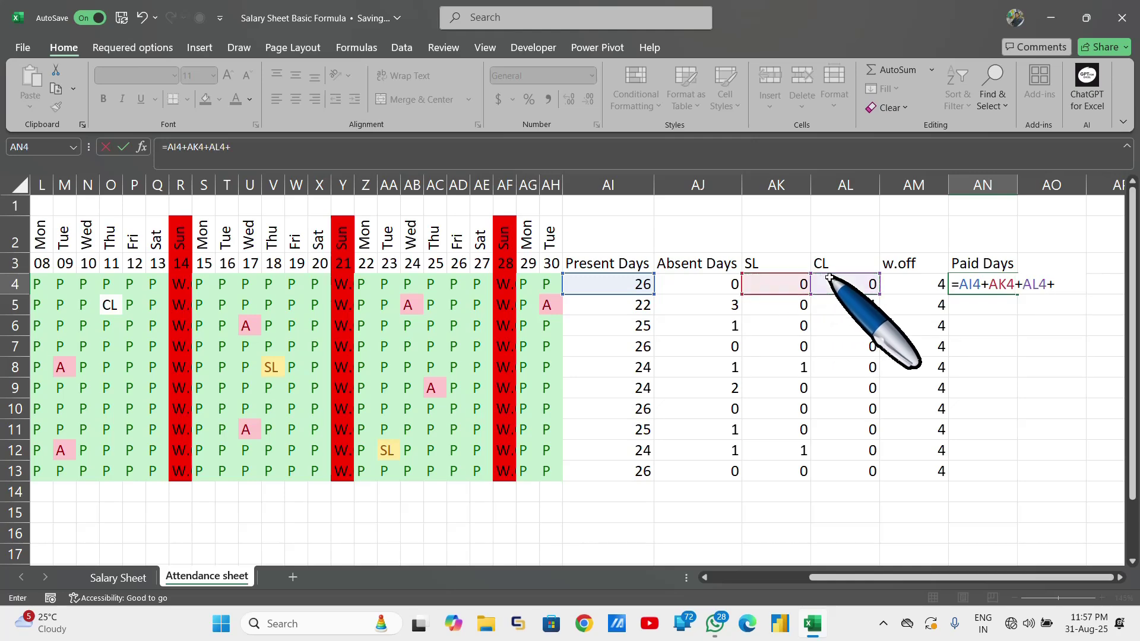
left_click(892, 284)
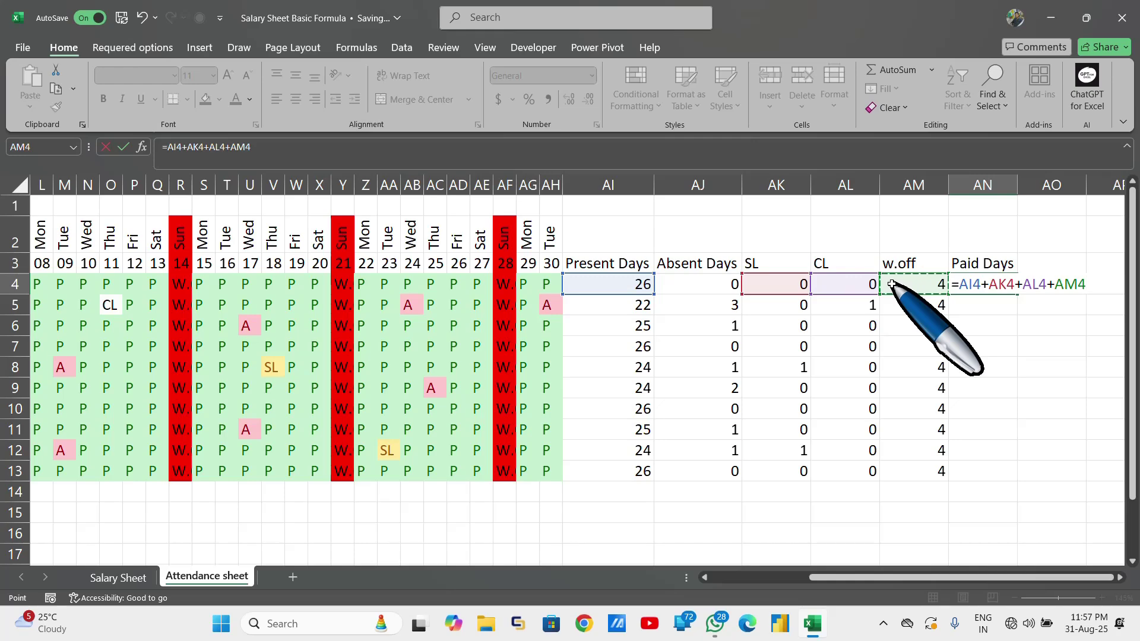
key("Return")
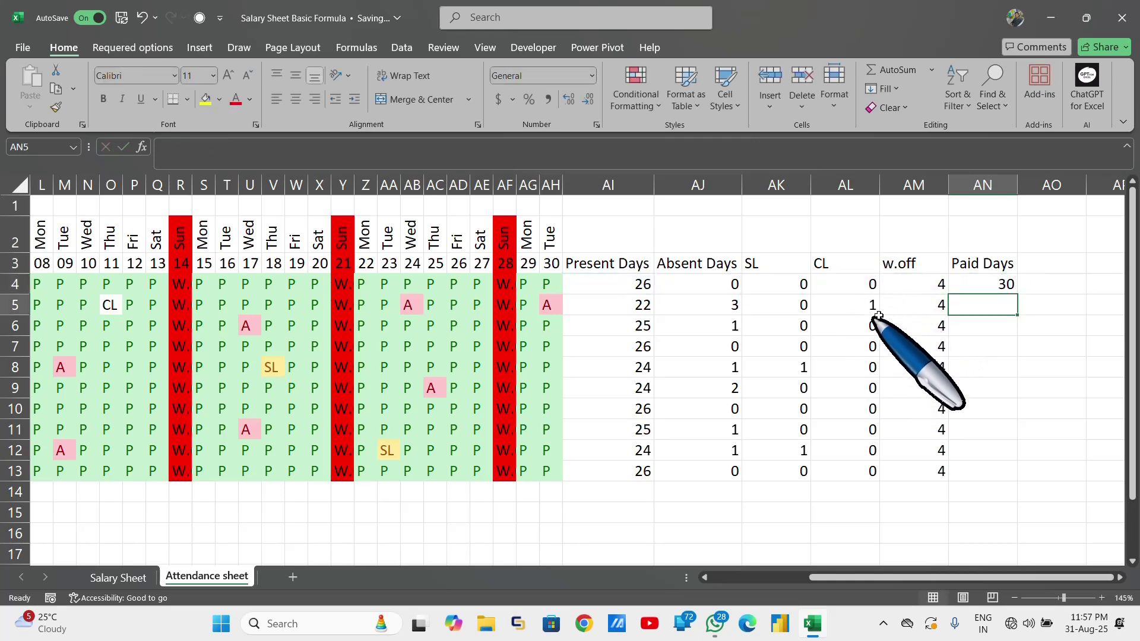
Step: Fill the Paid Days formula from AN4 down to AN13
left_click(981, 284)
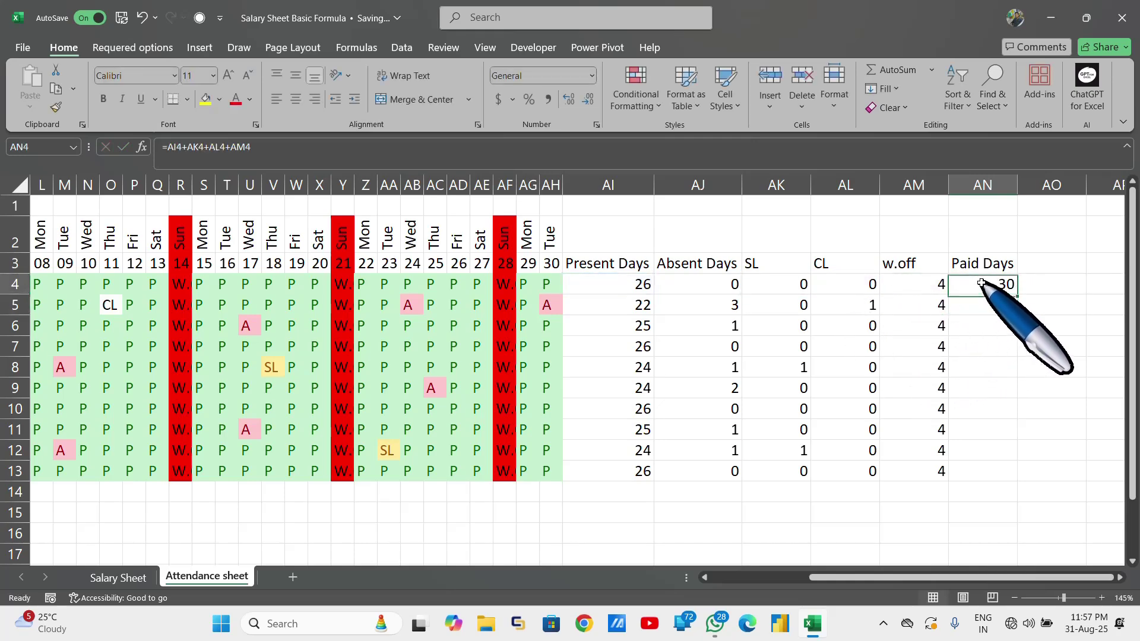
double_click(1018, 296)
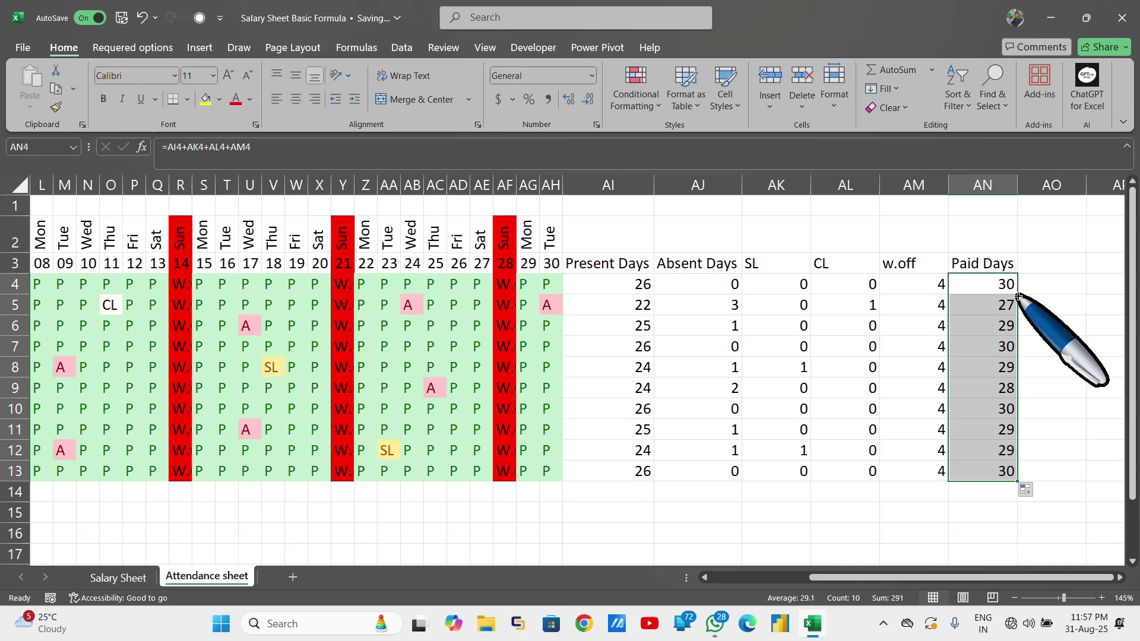
left_click(915, 306)
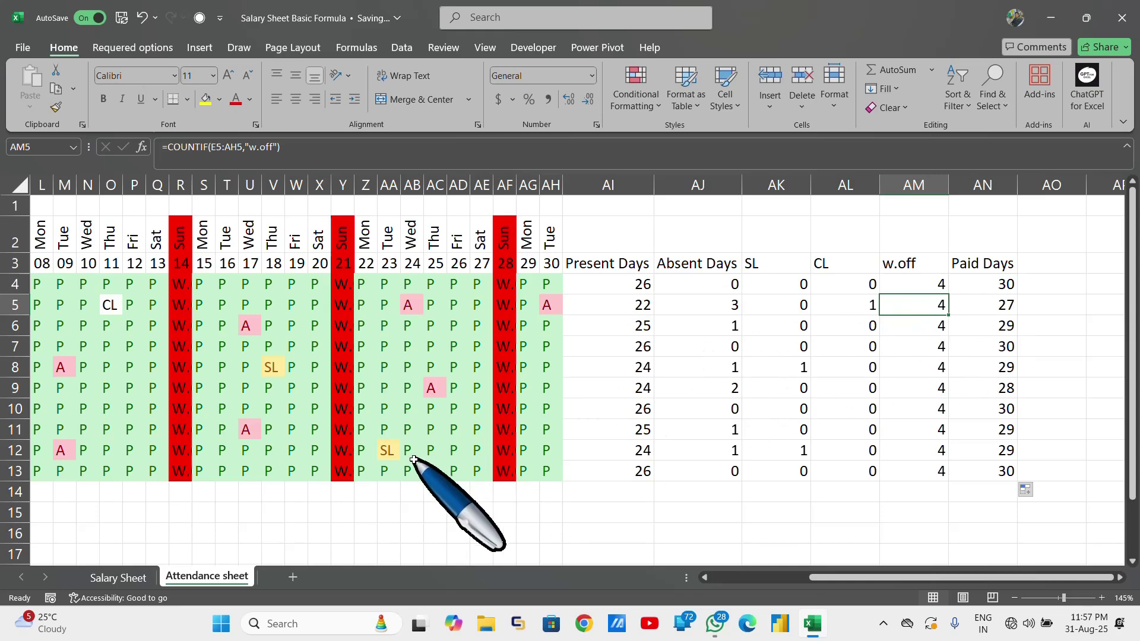
Step: In the Salary Sheet, replace the Paid Days value in G2 with the link ='Attendance sheet'!AN4
left_click(109, 577)
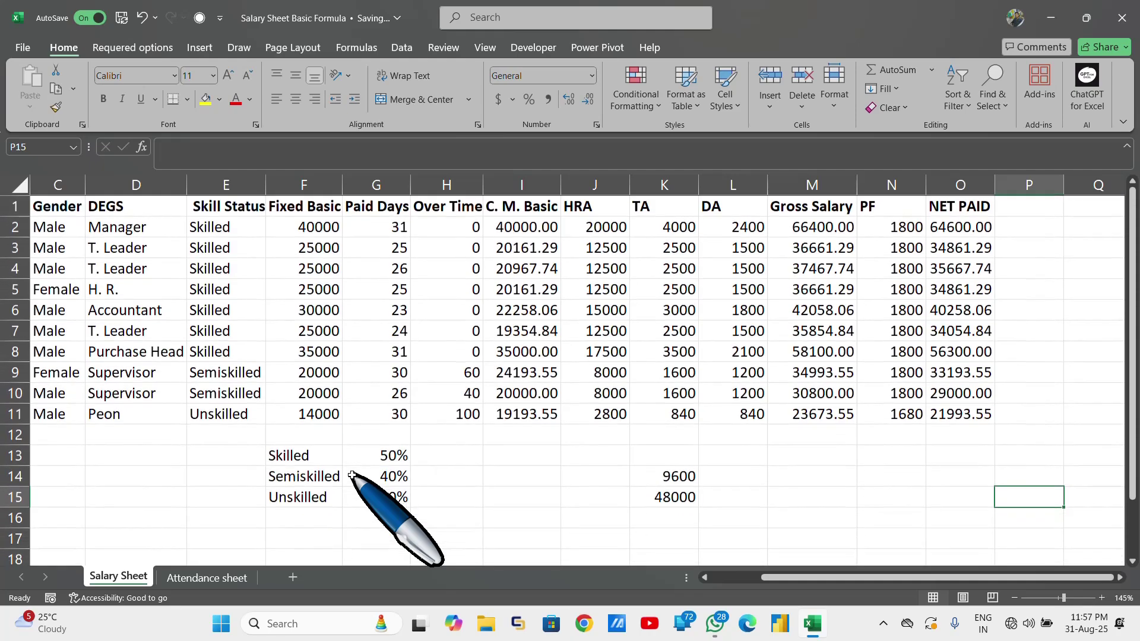
scroll(352, 475, "left", 2)
scroll(352, 474, "left", 2)
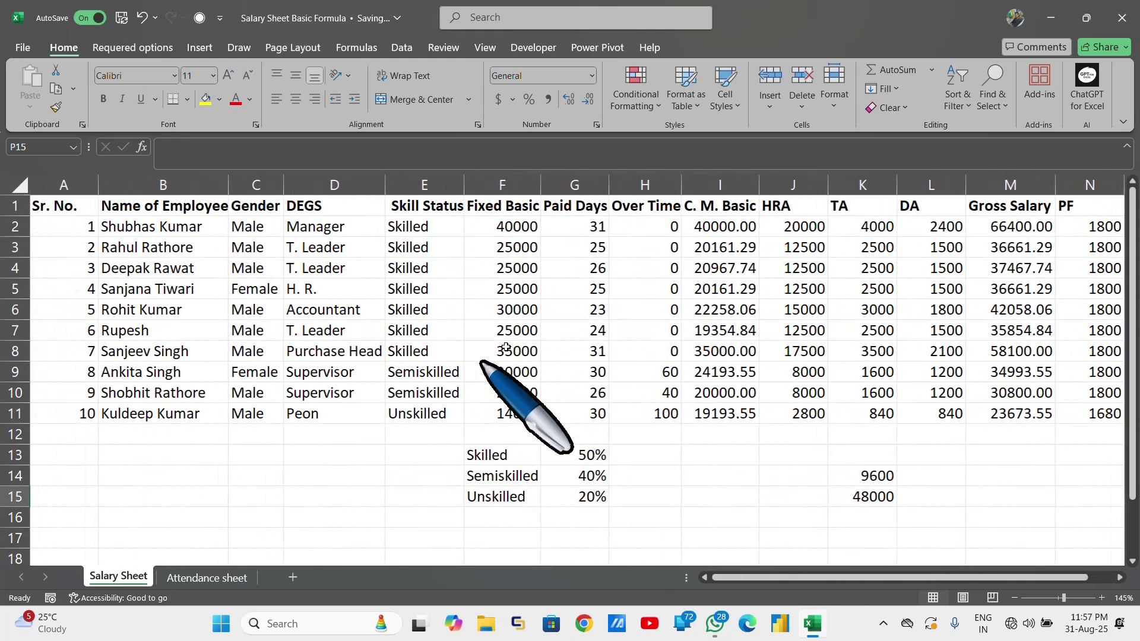
left_click(625, 249)
left_click(585, 225)
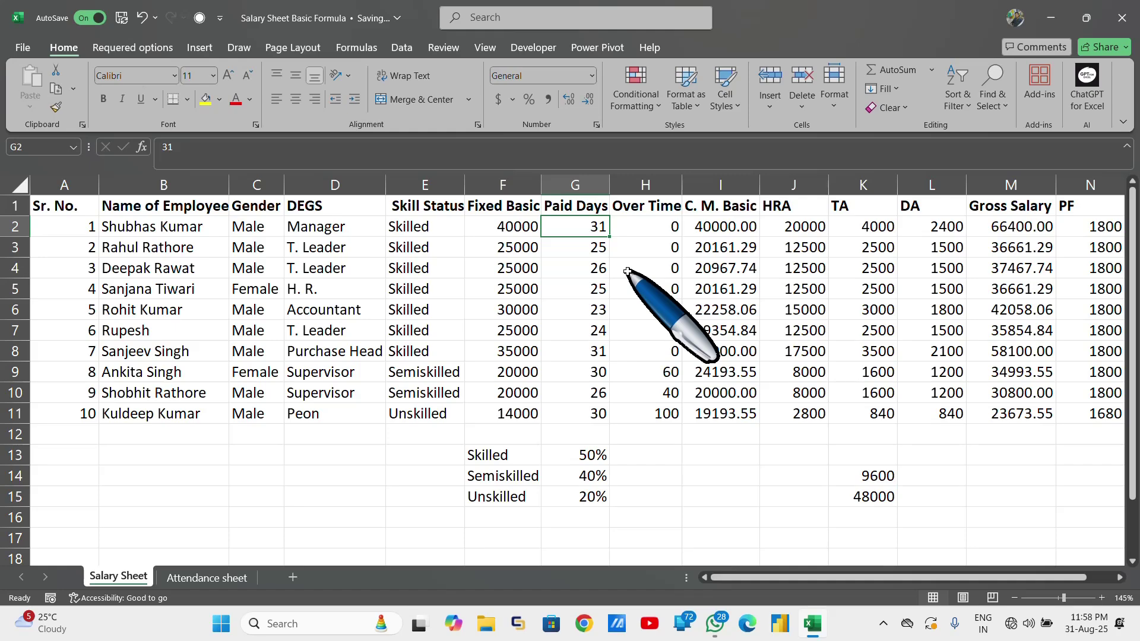
type("=")
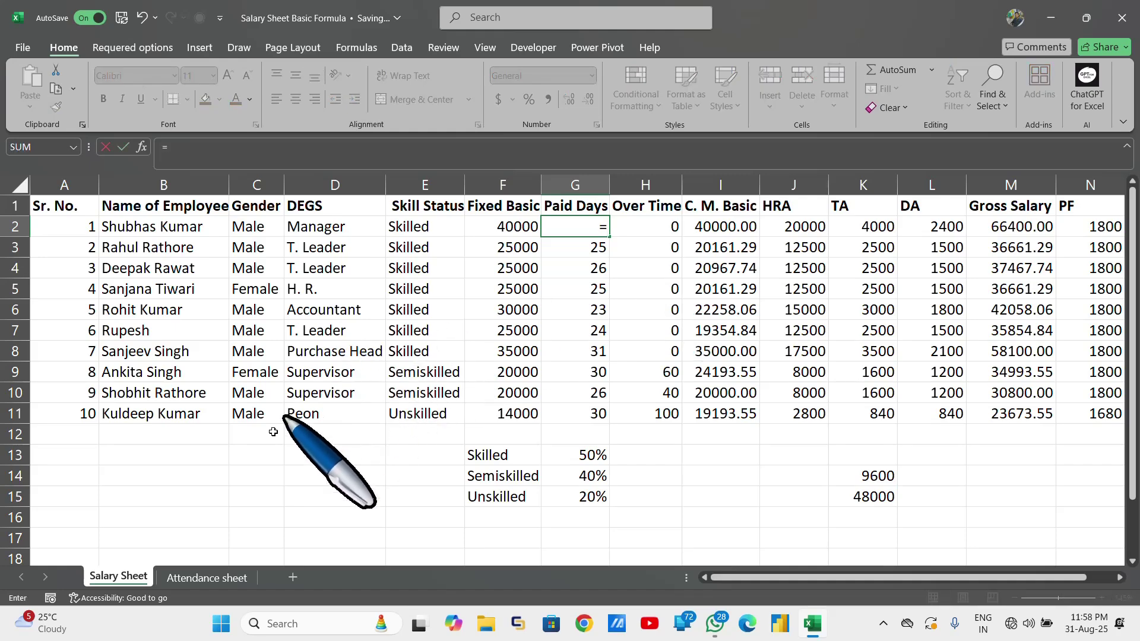
left_click(189, 579)
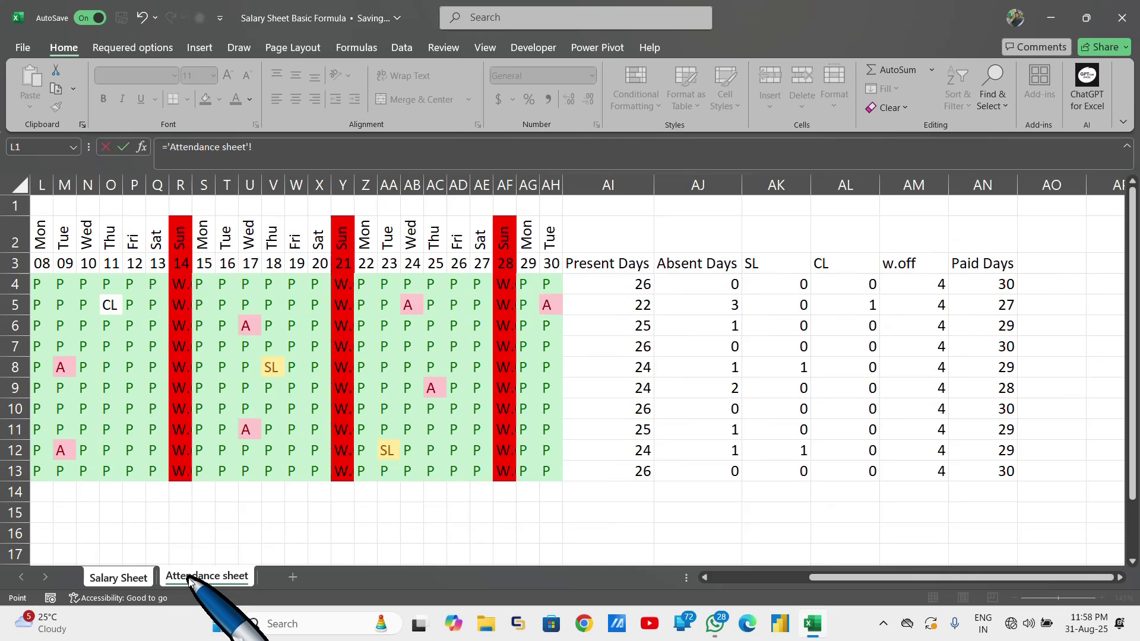
left_click(990, 286)
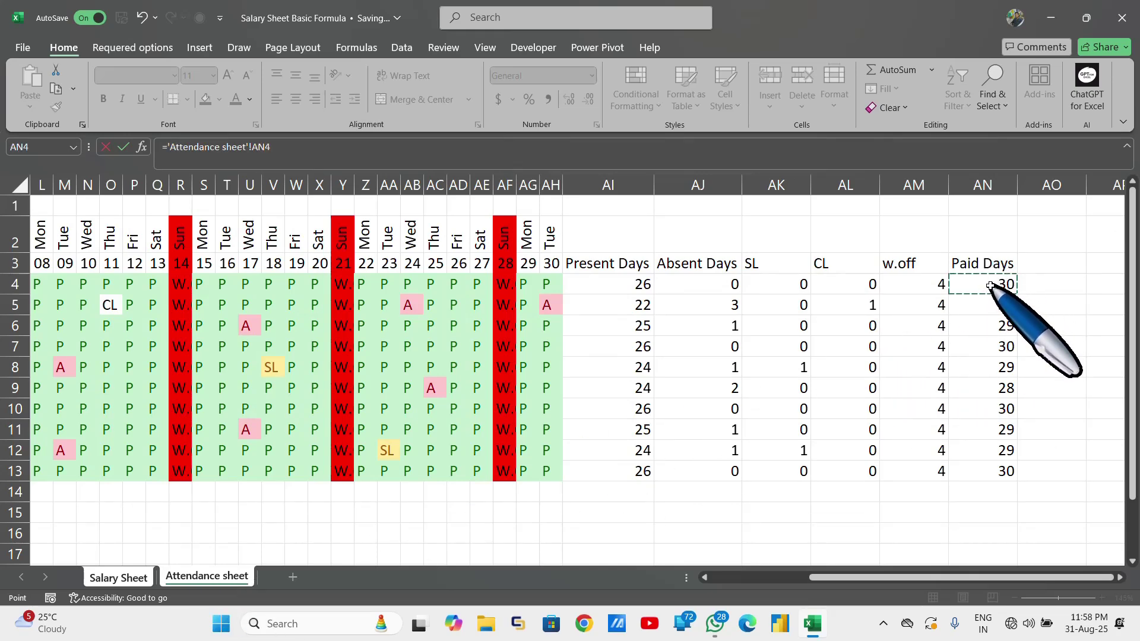
key("Return")
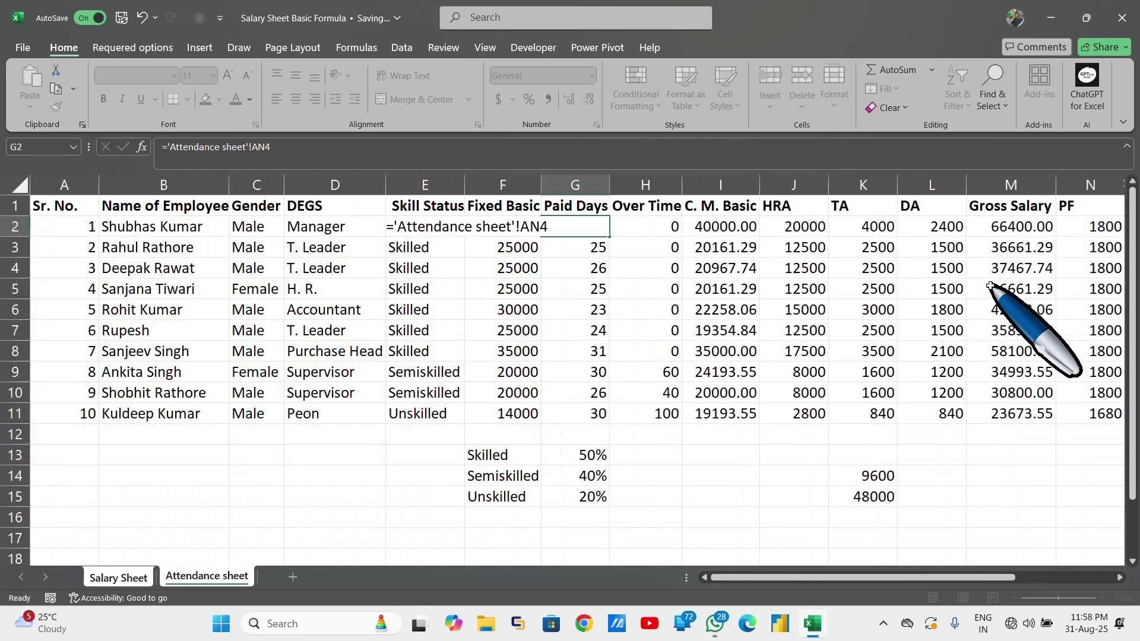
Step: Fill the linked Paid Days formula from G2 down to G11 in the Salary Sheet and check the reference in G4
left_click(597, 228)
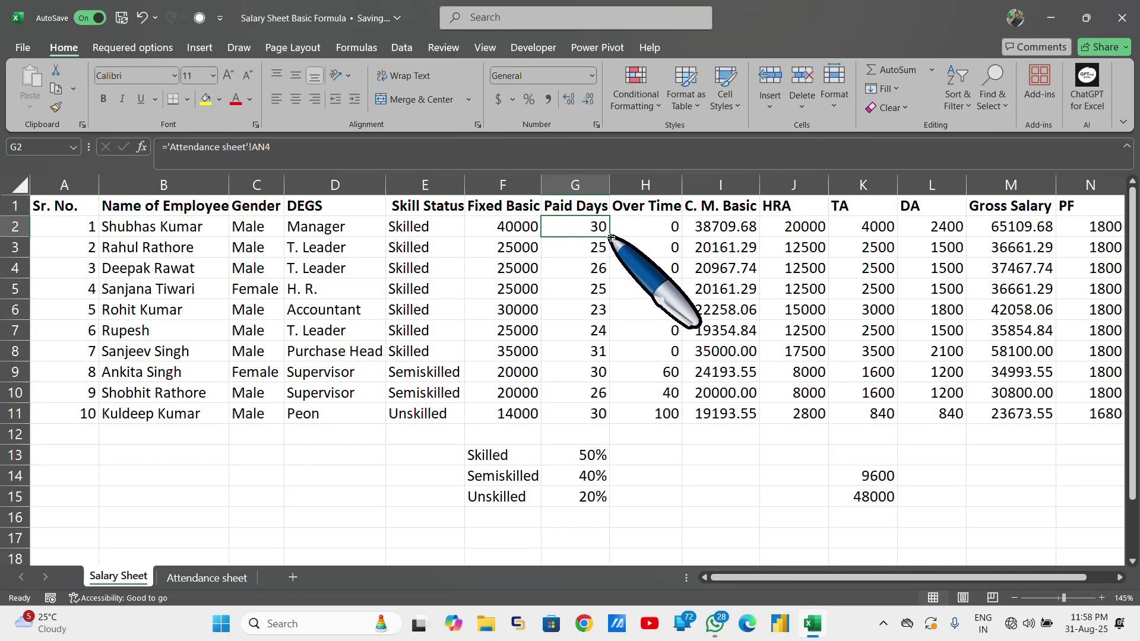
left_click_drag(608, 235, 629, 418)
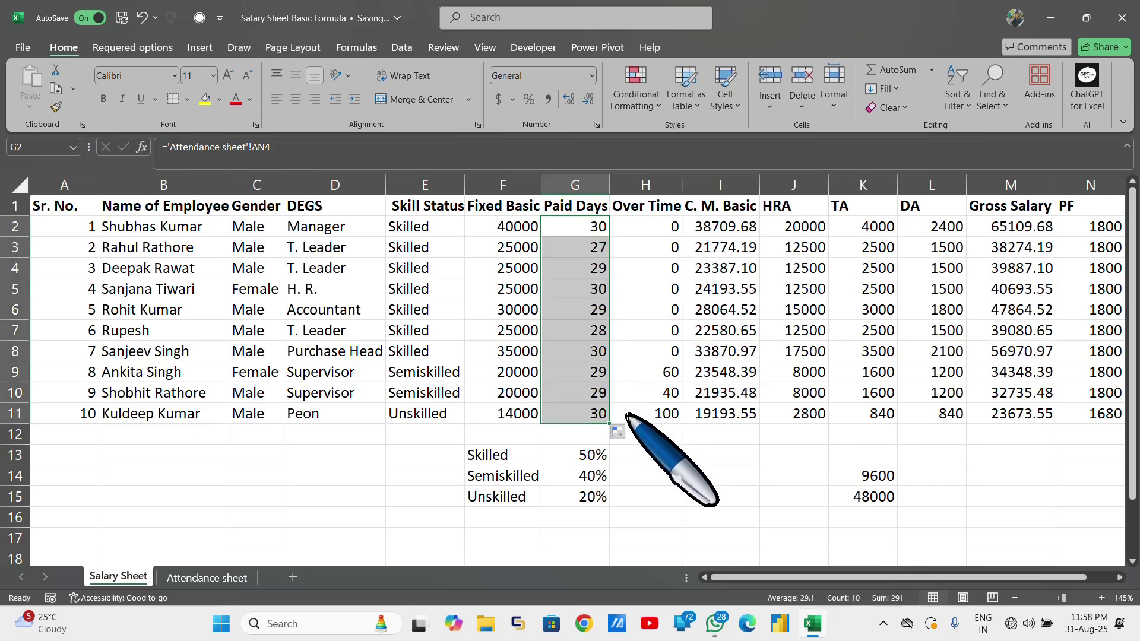
left_click(570, 269)
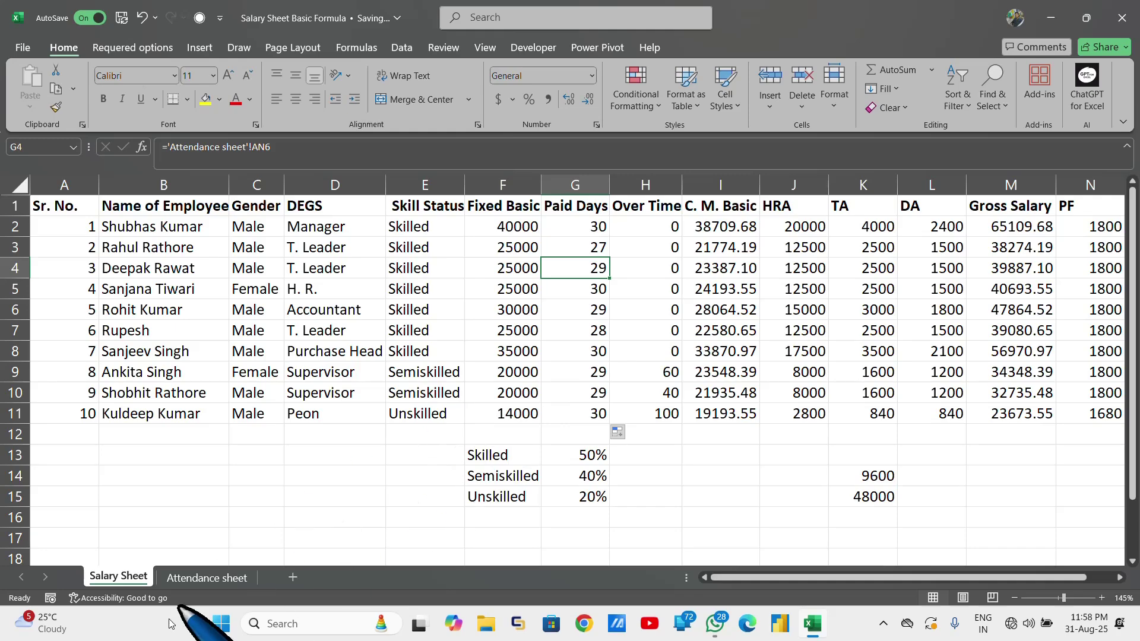
Step: Compare the Attendance sheet's daily codes and Paid Days totals with the linked Paid Days and salary columns in the Salary Sheet
left_click(198, 581)
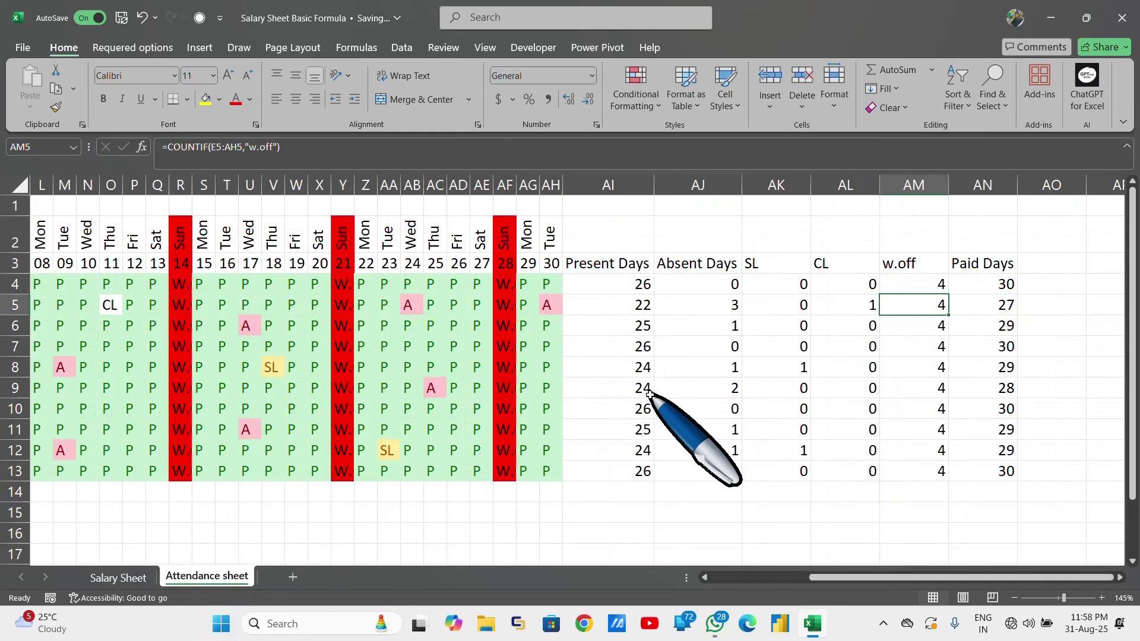
scroll(614, 333, "left", 6)
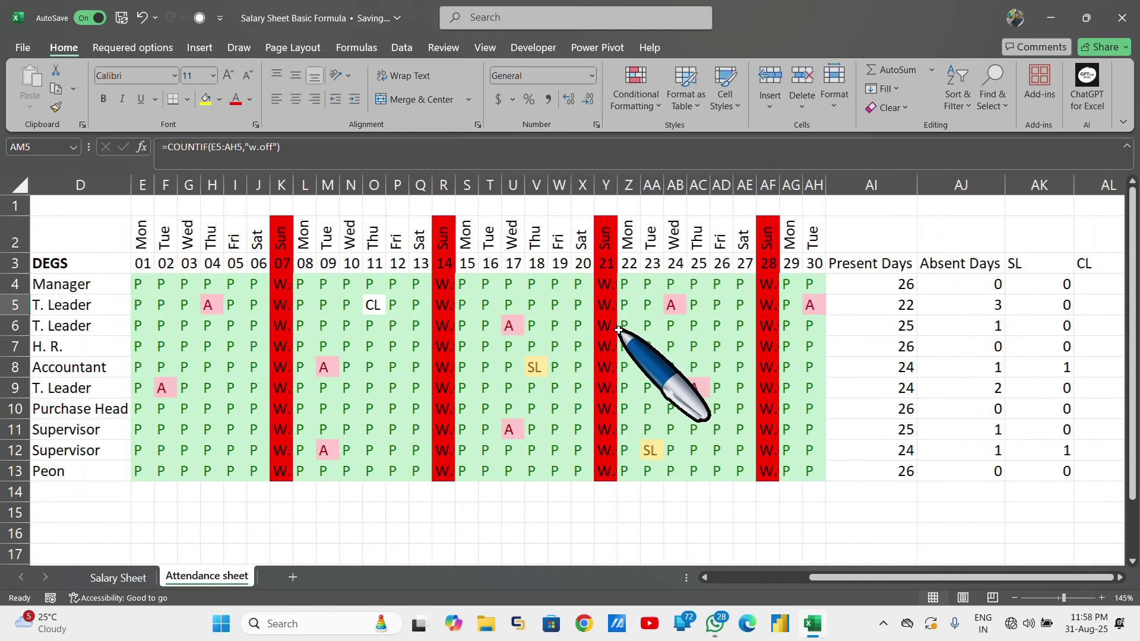
left_click_drag(217, 326, 993, 327)
scroll(993, 328, "right", 6)
key("Home")
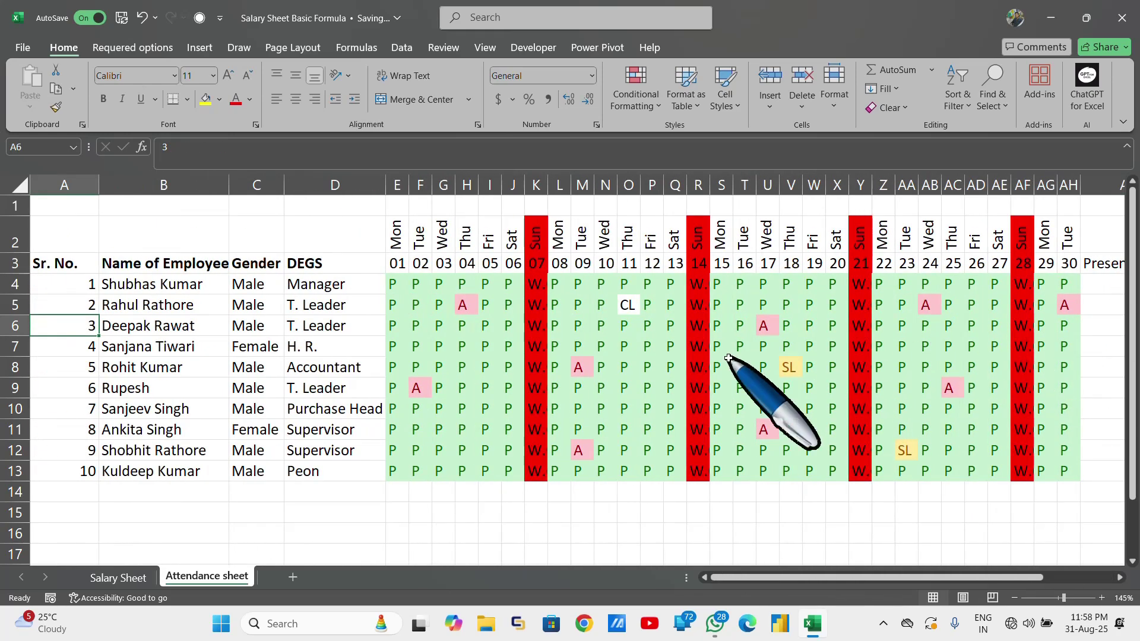
scroll(279, 451, "right", 10)
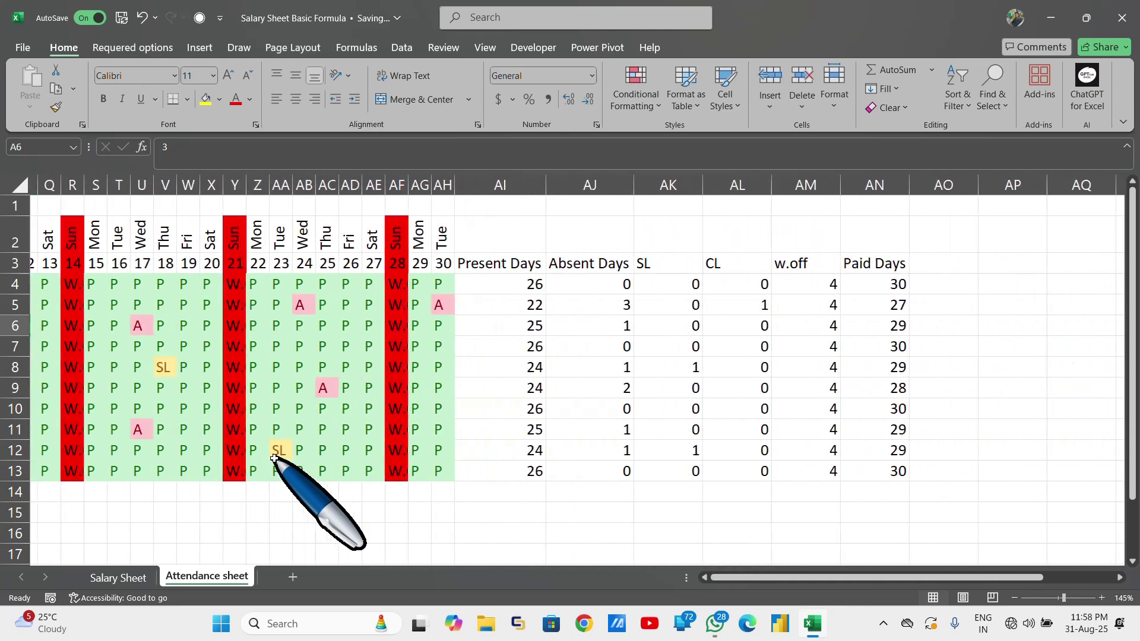
left_click(688, 472)
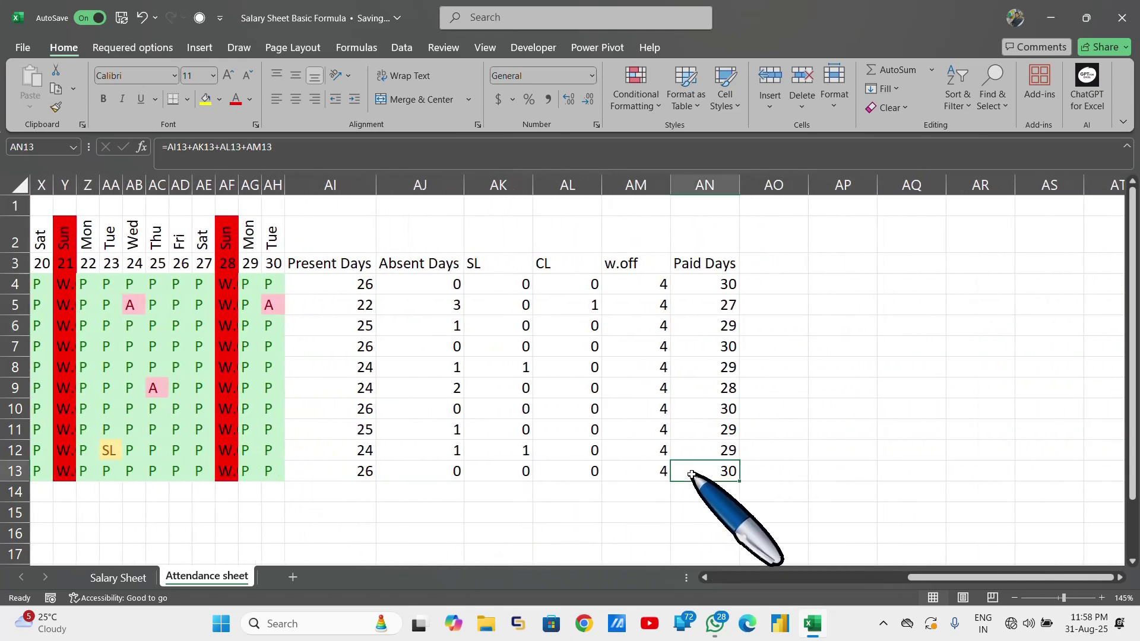
left_click(108, 577)
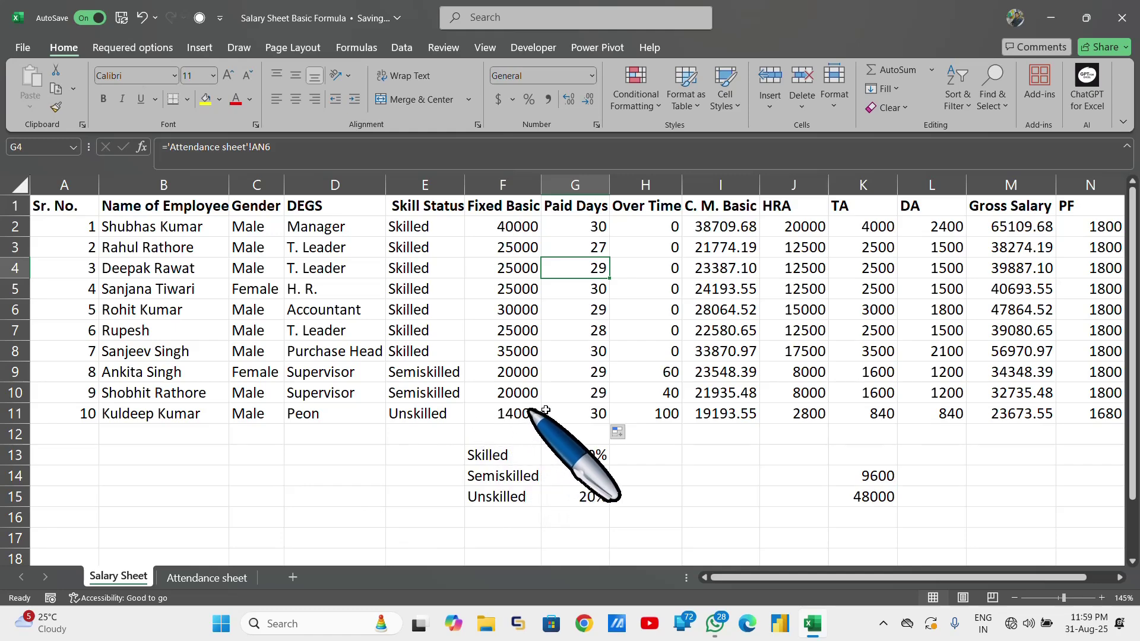
left_click(573, 409)
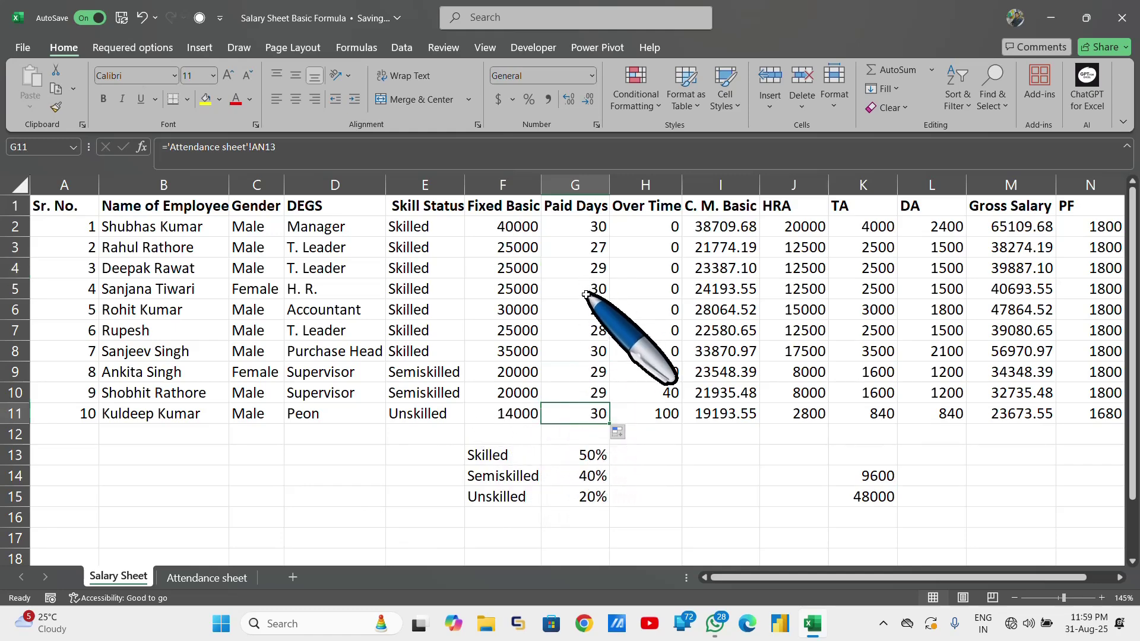
scroll(696, 347, "right", 5)
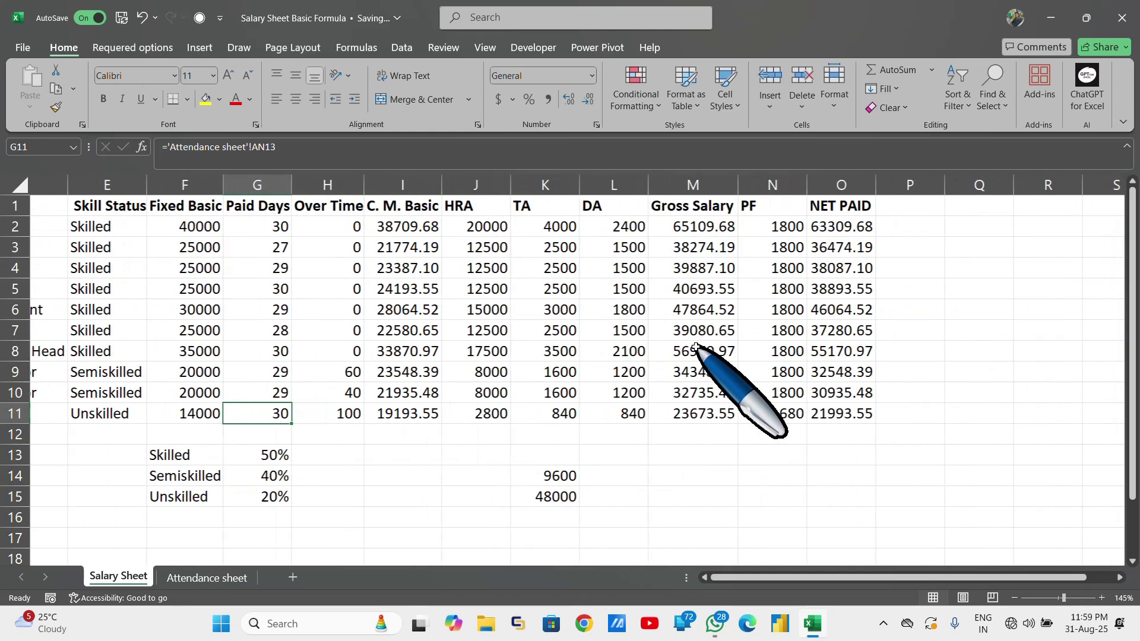